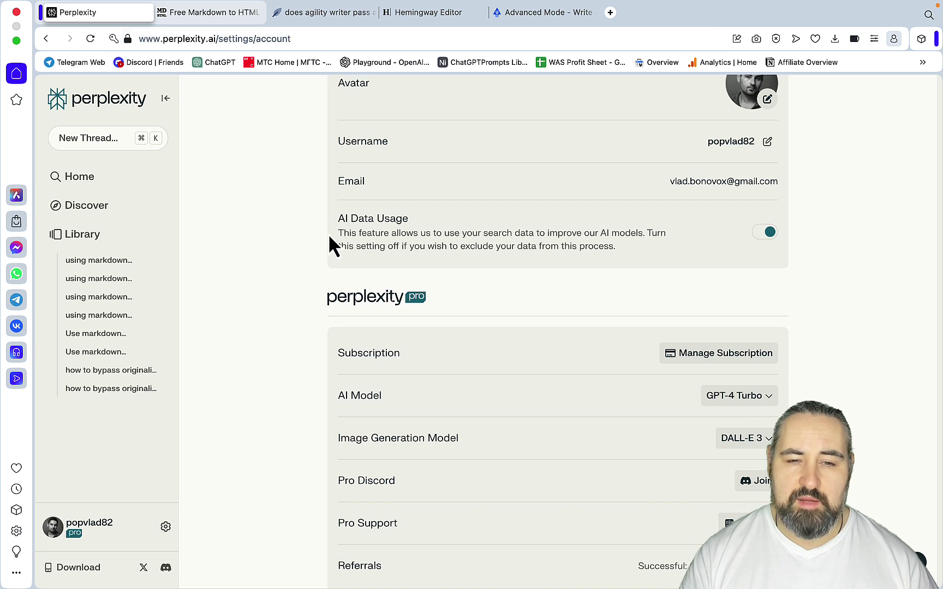
# Bring up the Freeform 'LLMs vs. TOOLs' comparison board from the Dock.
pyautogui.click(597, 569)
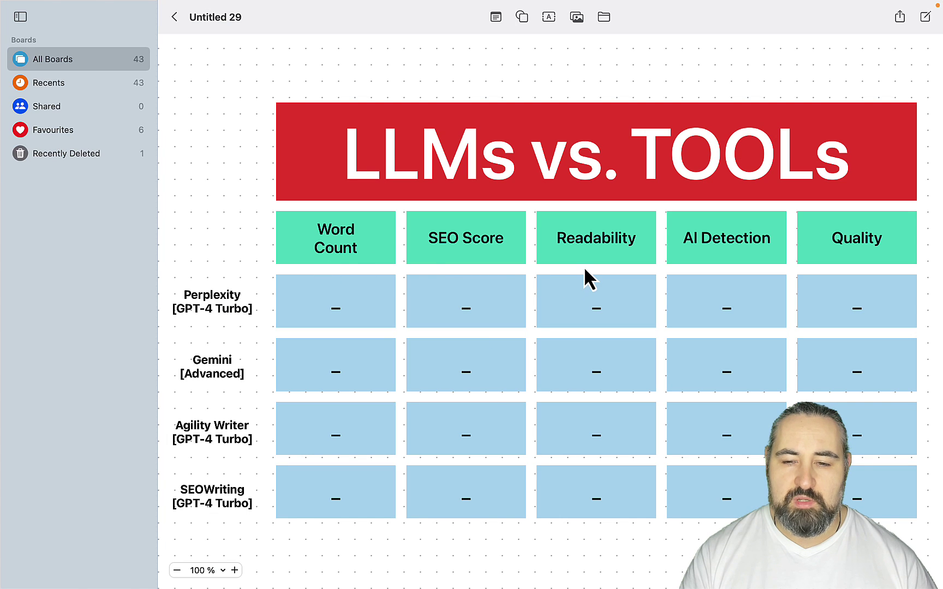
# Look over the empty Quality column of the table, then return to Perplexity in Opera.
pyautogui.click(823, 253)
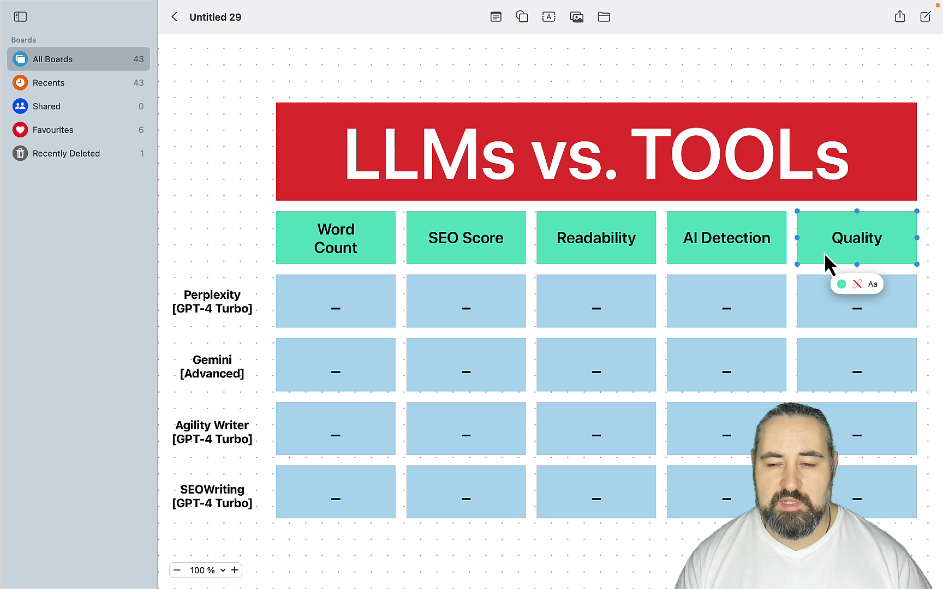
pyautogui.click(575, 545)
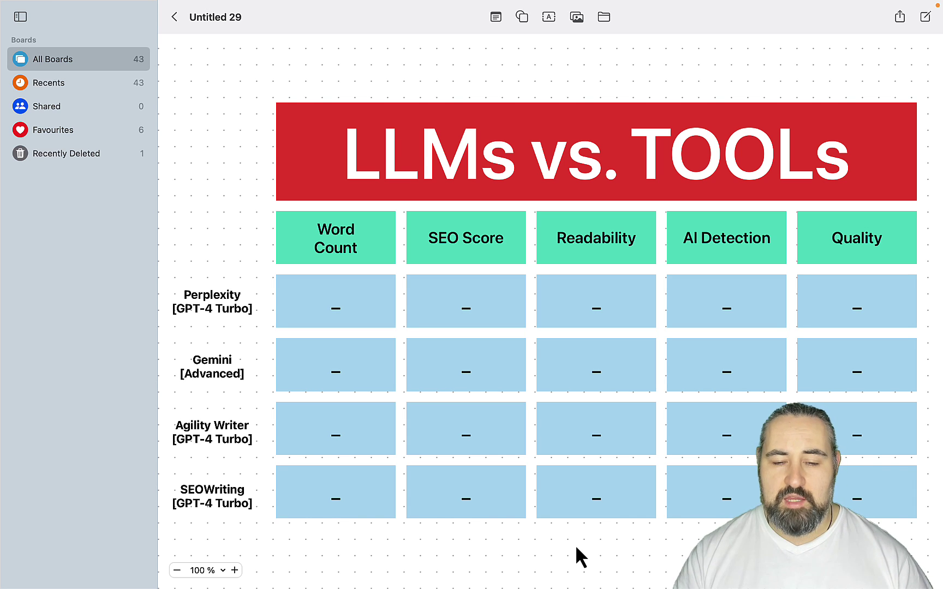
pyautogui.click(308, 583)
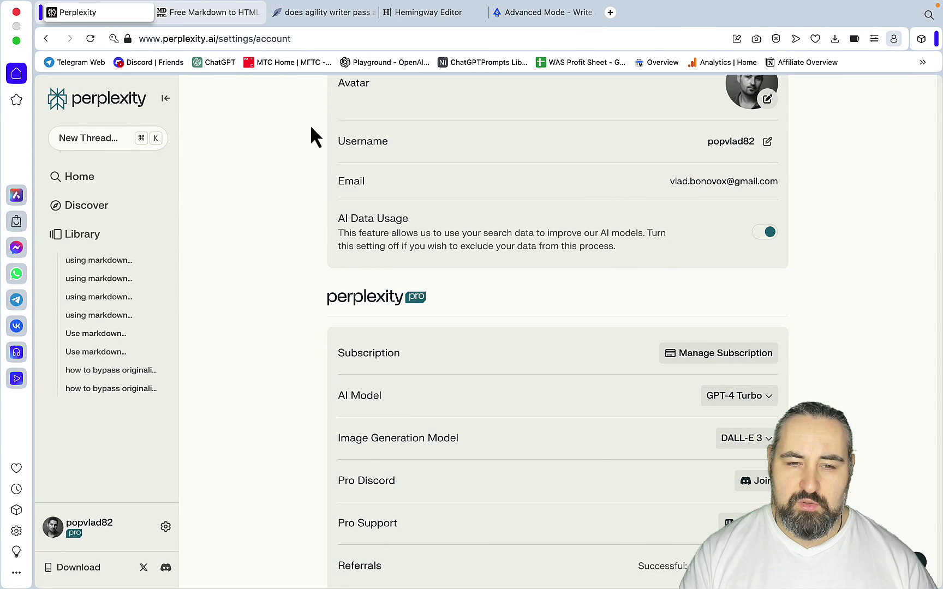
# Open the NeuronWriter article analysis at its AI outline section.
pyautogui.click(312, 13)
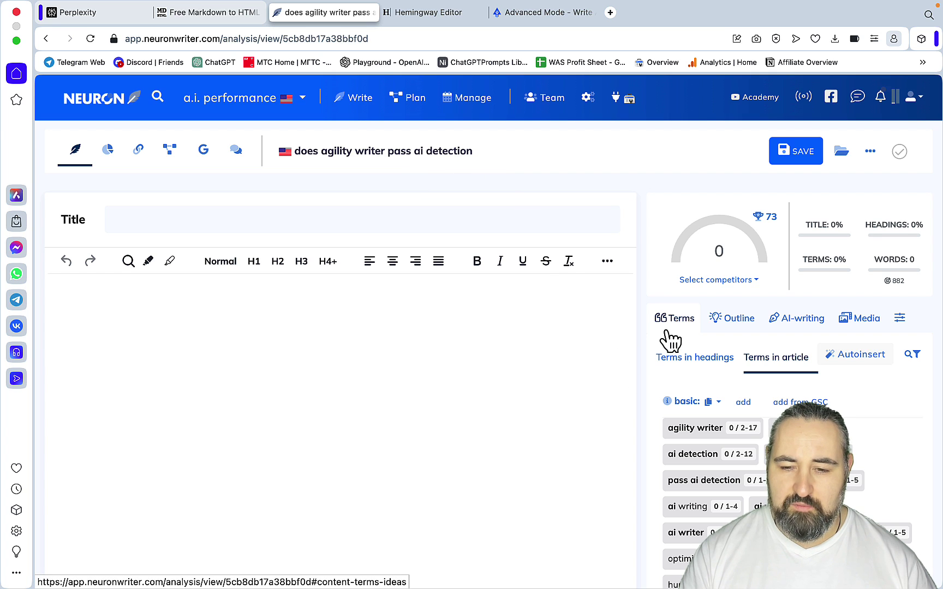
pyautogui.click(740, 323)
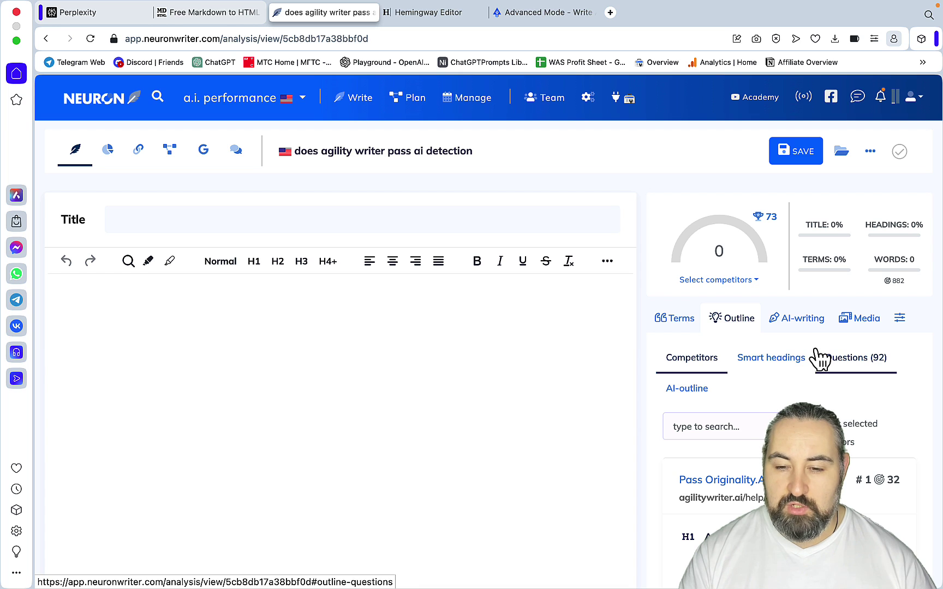
pyautogui.click(702, 390)
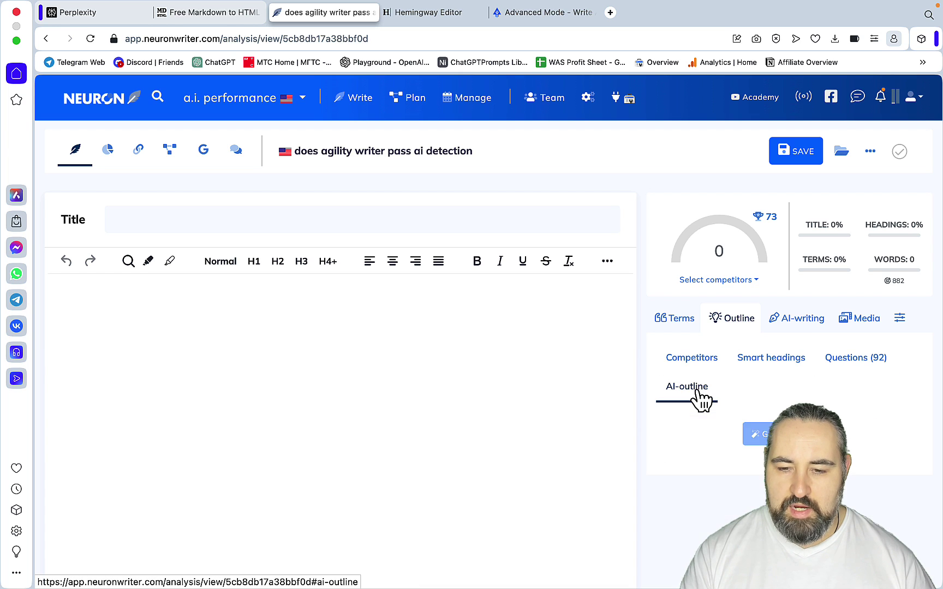
# Generate the AI outline into the editor at medium creativity using GPT-4-turbo.
pyautogui.click(756, 431)
pyautogui.scroll(-5, 775, 437)
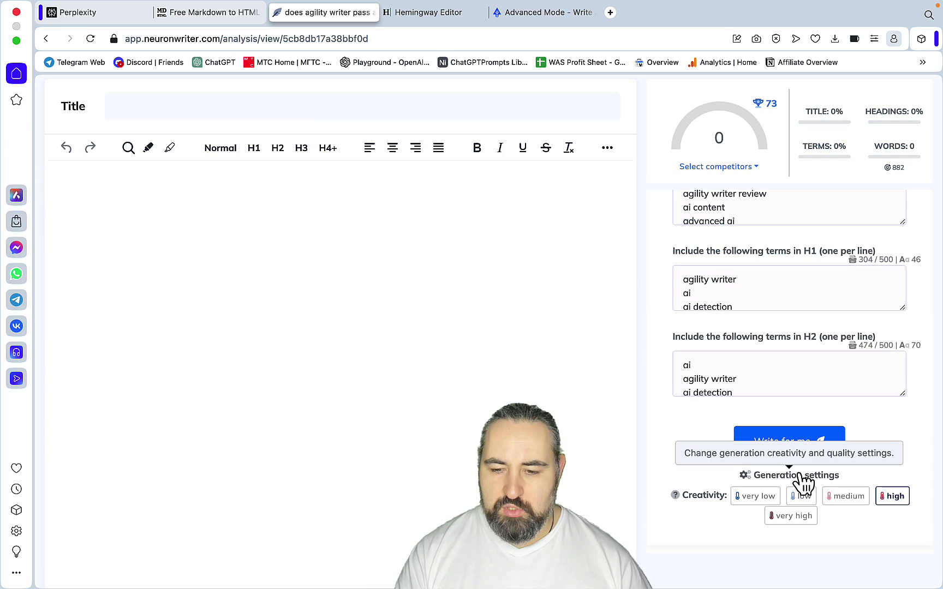
pyautogui.click(843, 498)
pyautogui.scroll(-2, 843, 489)
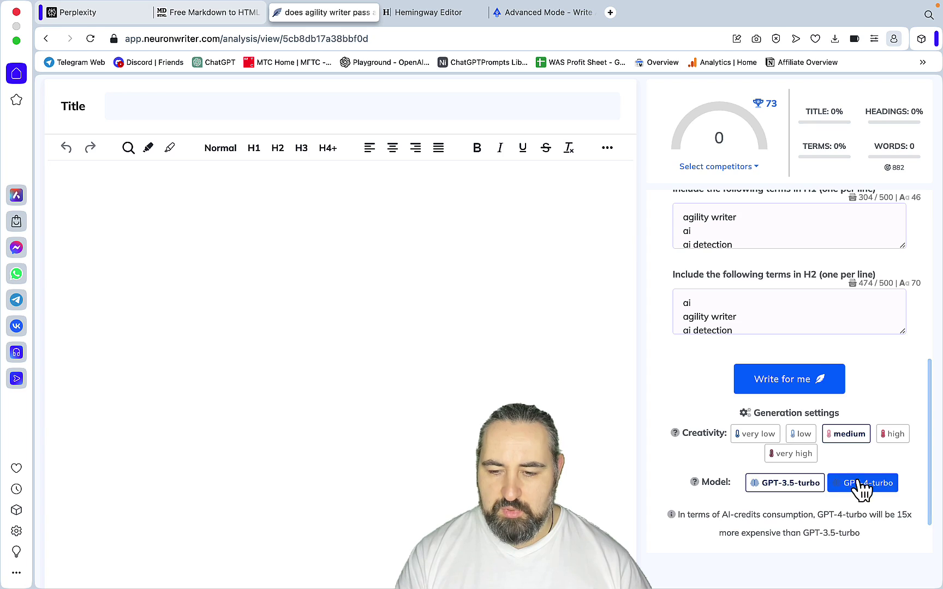
pyautogui.click(861, 484)
pyautogui.click(775, 382)
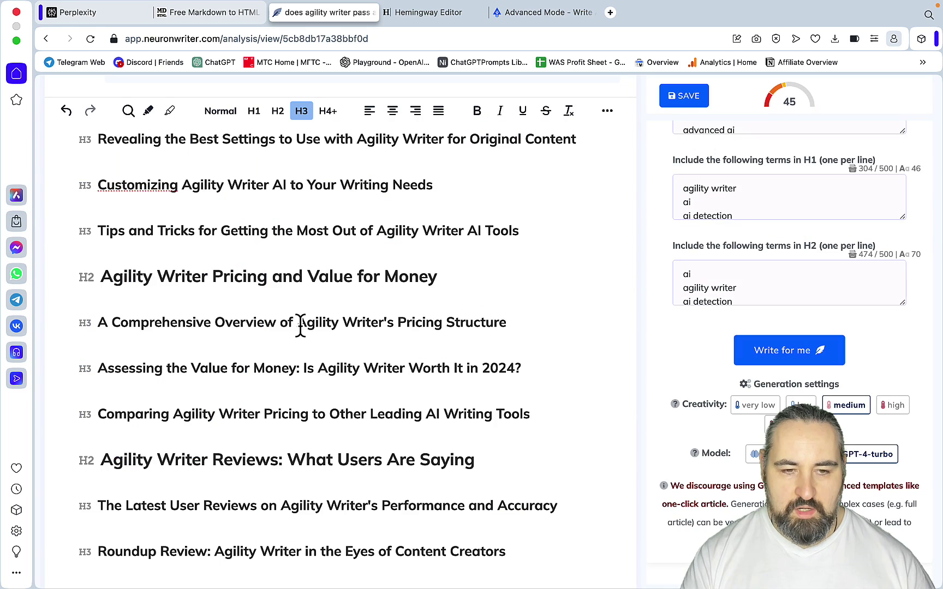
# Copy the whole outline and paste it on a new line in the Freeform prompt.
pyautogui.scroll(7, 290, 322)
pyautogui.press('super+a')
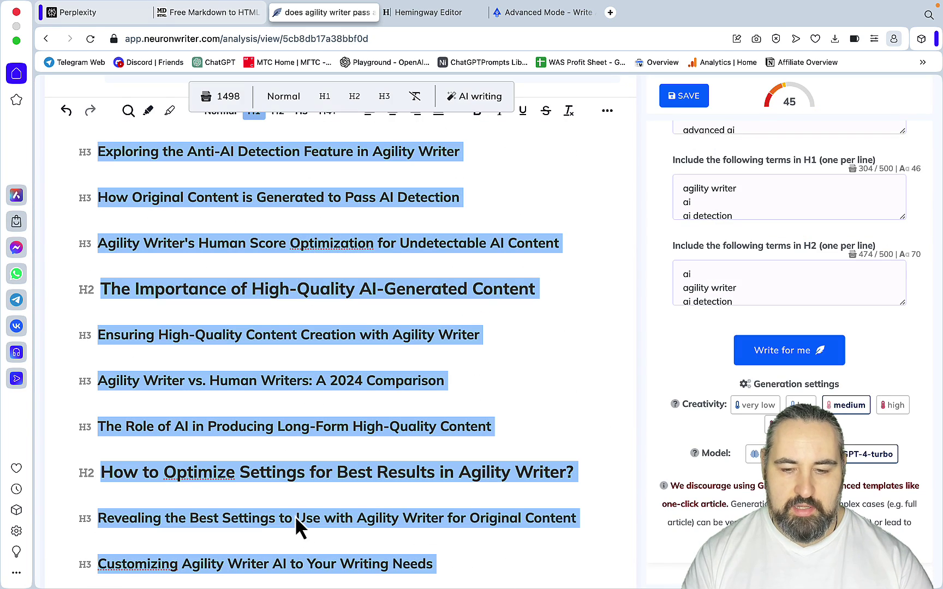
pyautogui.moveTo(367, 562)
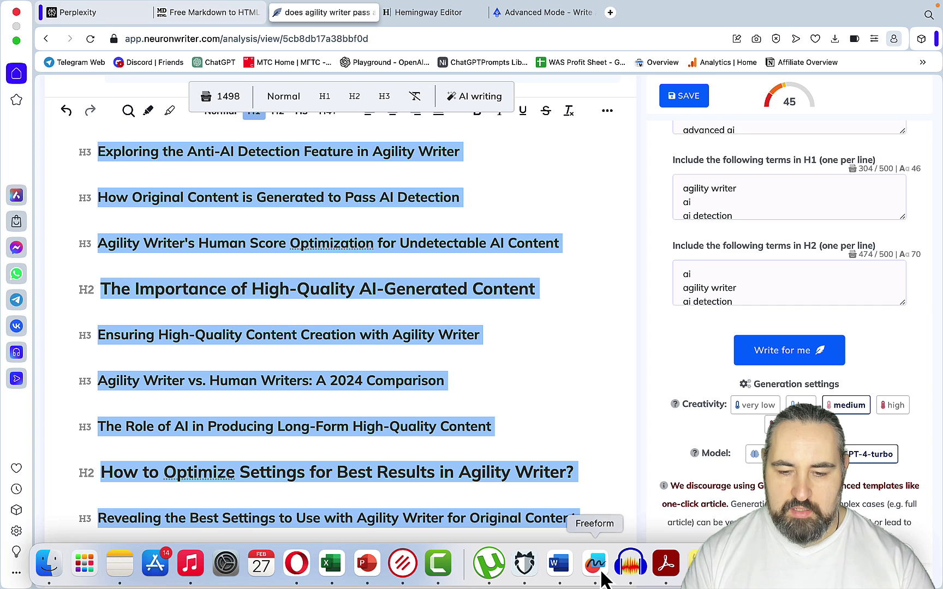
pyautogui.click(595, 563)
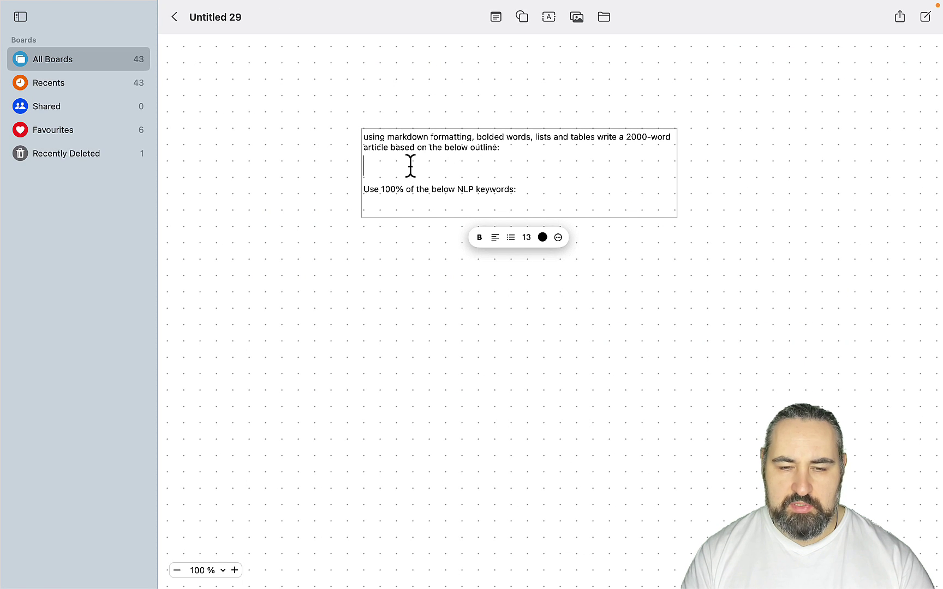
pyautogui.press('Return')
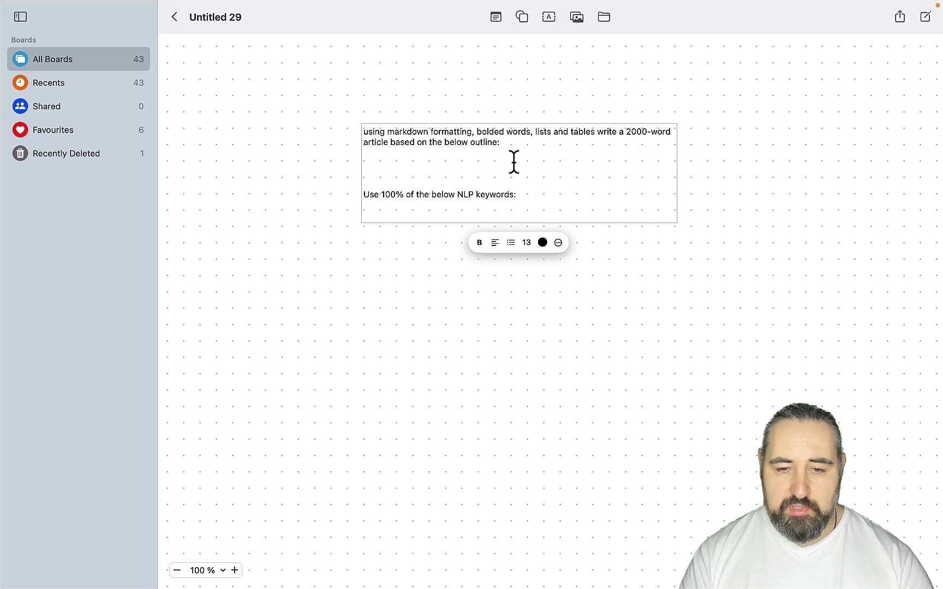
pyautogui.press('super+v')
pyautogui.scroll(3, 514, 162)
pyautogui.scroll(-5, 513, 218)
# Delete the generated outline from the NeuronWriter editor.
pyautogui.moveTo(335, 583)
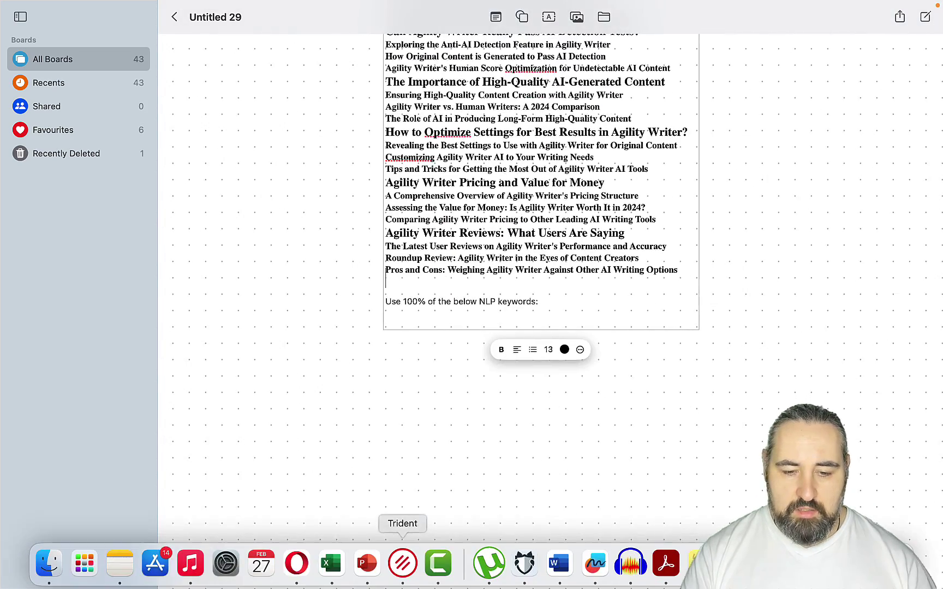
pyautogui.click(297, 564)
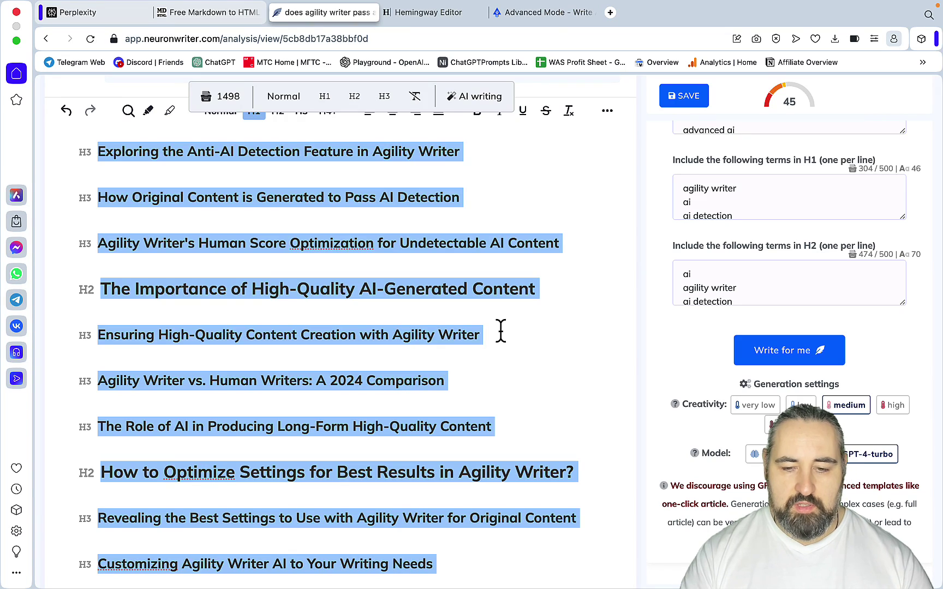
pyautogui.press('BackSpace')
pyautogui.scroll(6, 683, 241)
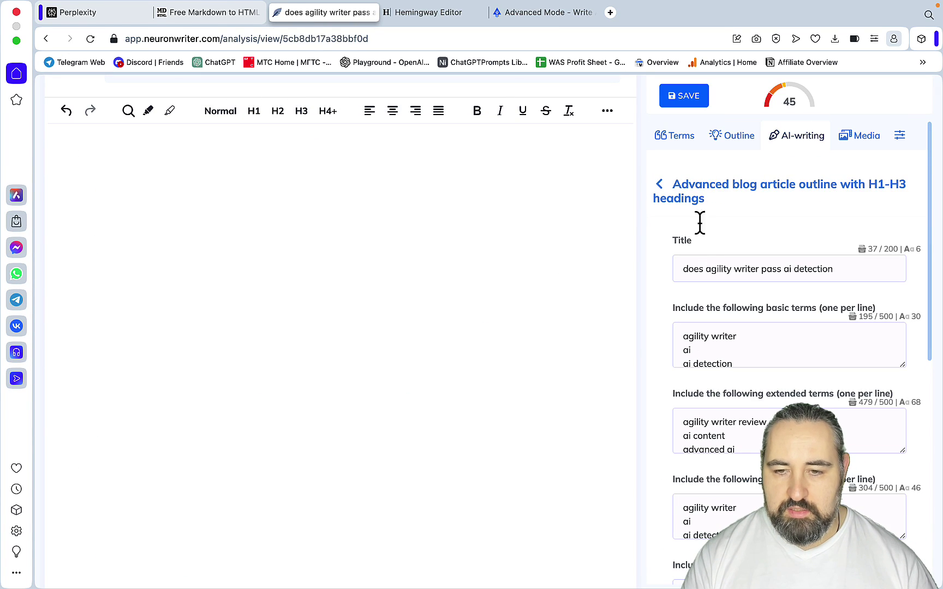
# Copy NeuronWriter's basic and extended suggested terms as plain lists.
pyautogui.click(686, 145)
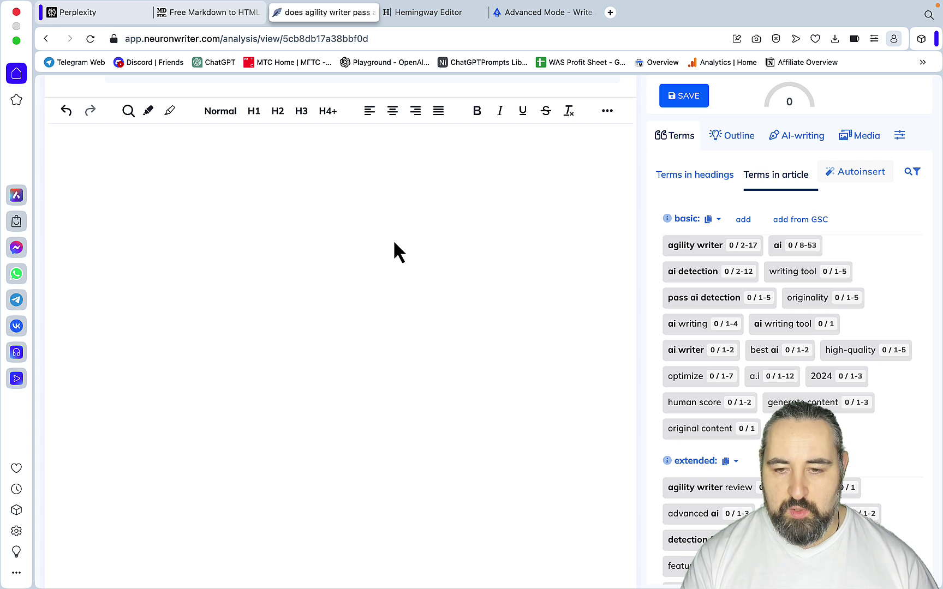
pyautogui.click(711, 220)
pyautogui.click(739, 249)
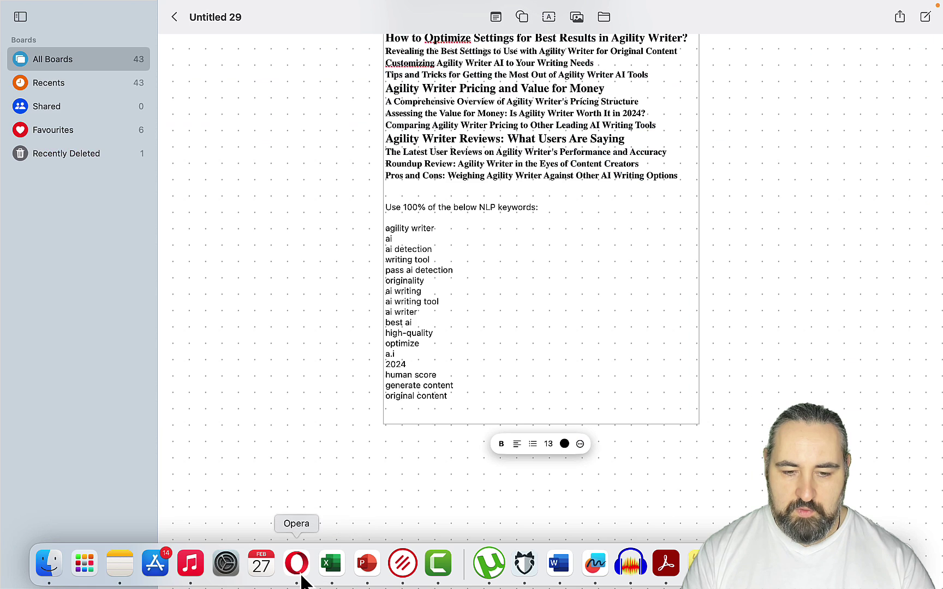
pyautogui.click(295, 565)
pyautogui.scroll(-4, 741, 362)
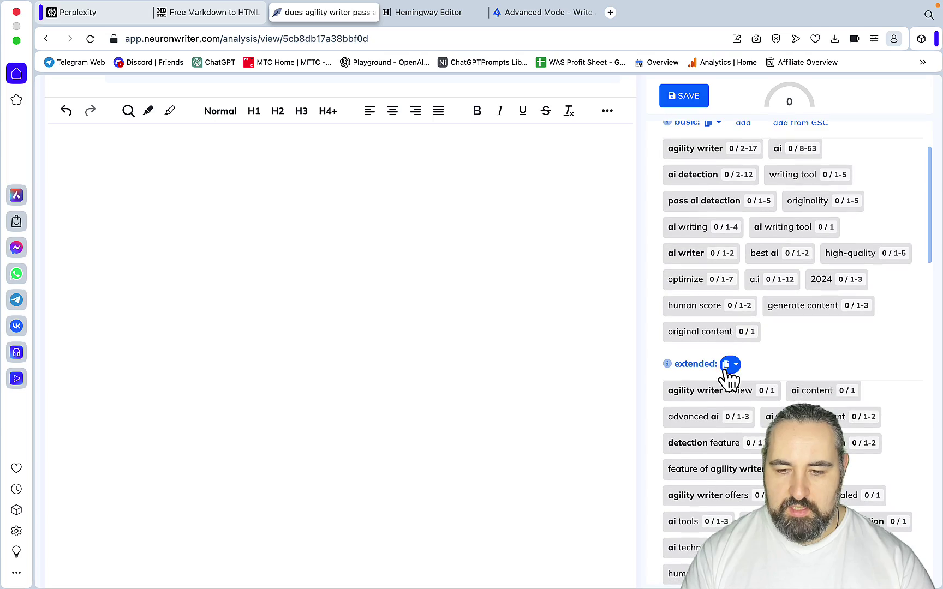
pyautogui.click(731, 364)
pyautogui.click(754, 393)
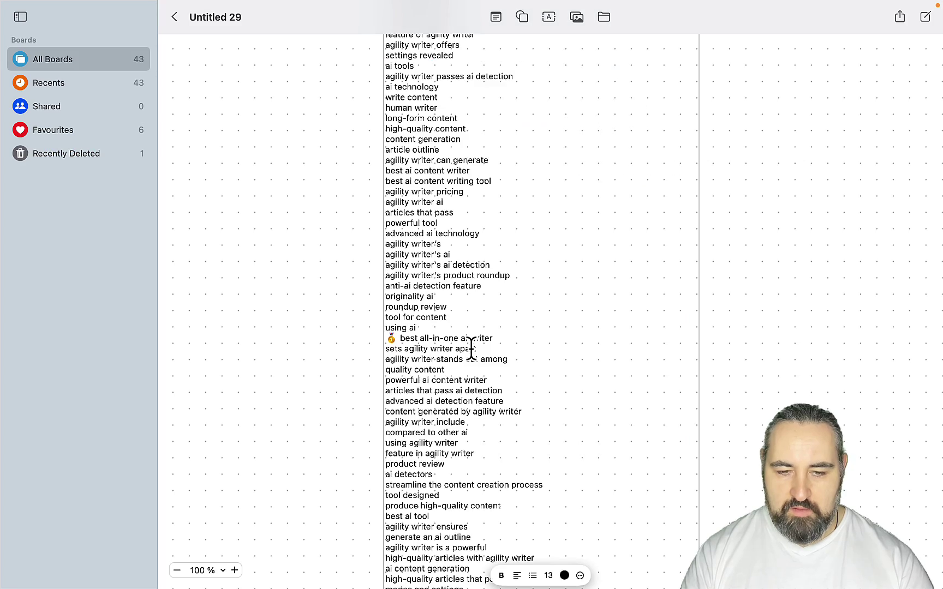
pyautogui.scroll(2, 471, 349)
pyautogui.scroll(-10, 471, 349)
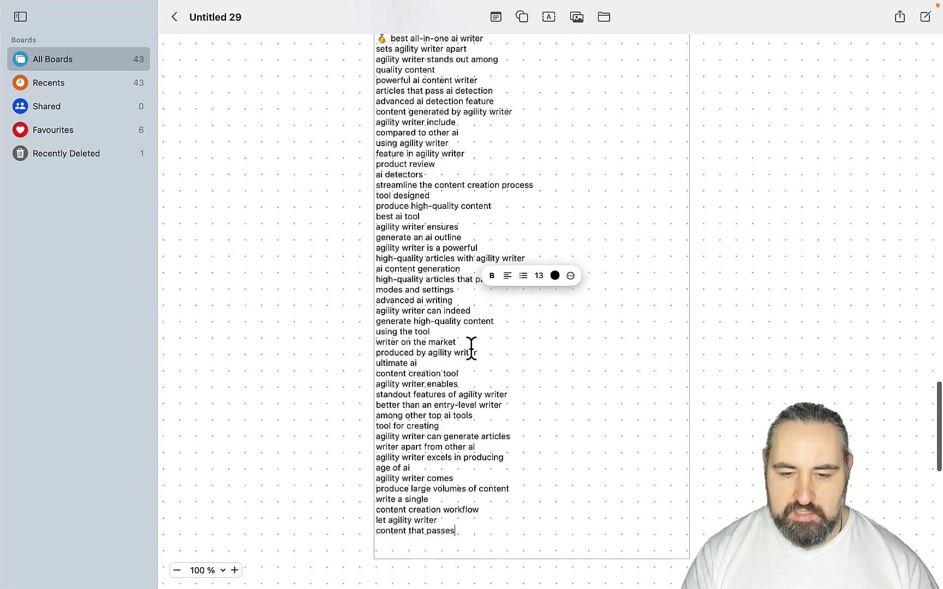
pyautogui.scroll(15, 471, 350)
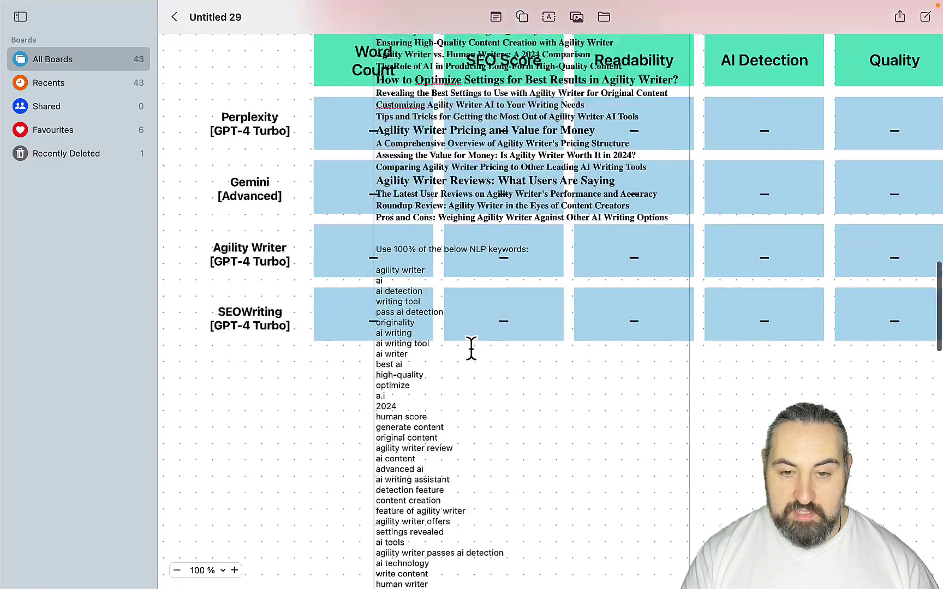
pyautogui.scroll(-10, 487, 319)
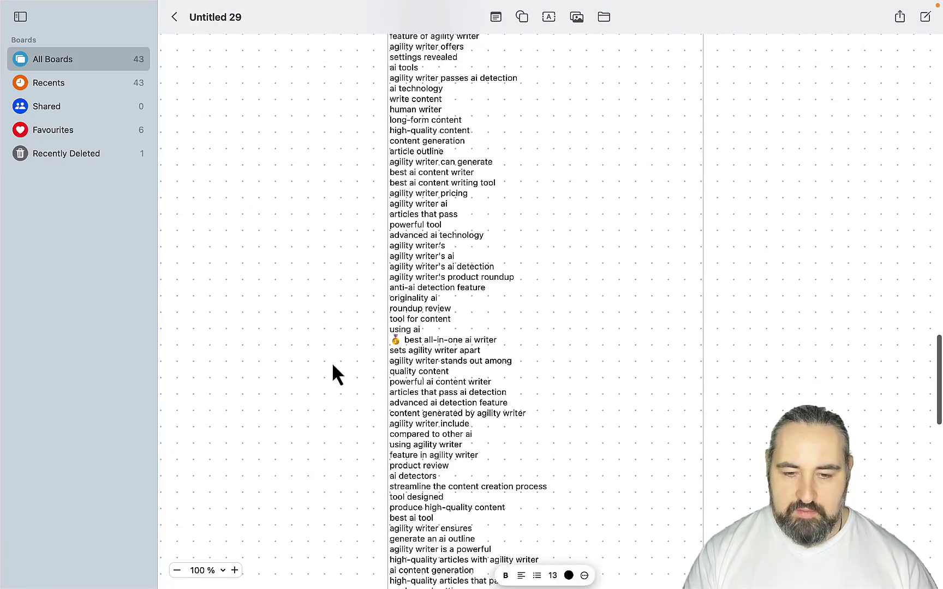
pyautogui.moveTo(412, 252); pyautogui.dragTo(405, 332)
pyautogui.scroll(10, 397, 250)
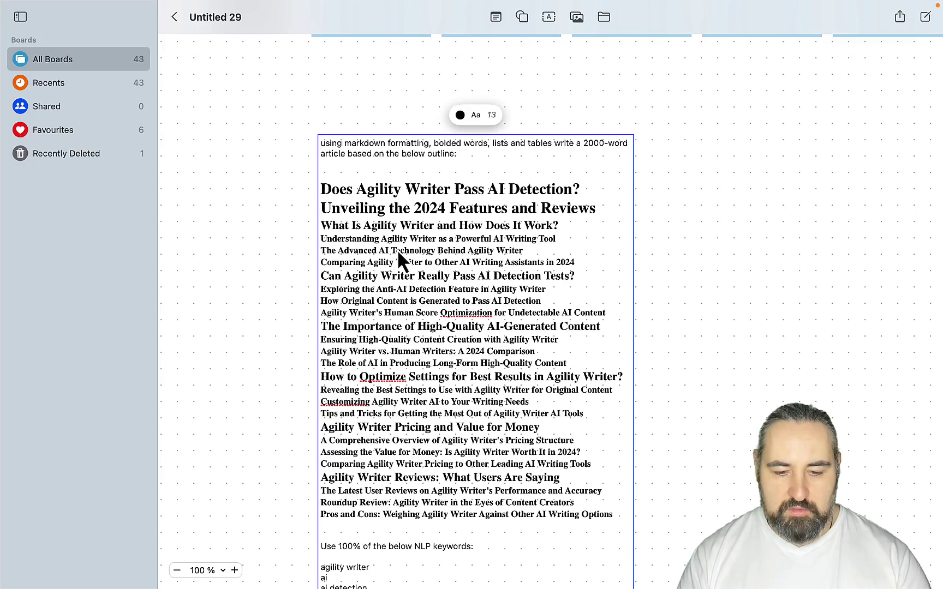
# Submit the full article prompt in a new Perplexity thread, then bring up Agility Writer's Advanced Mode form.
pyautogui.press('super+Tab')
pyautogui.click(115, 18)
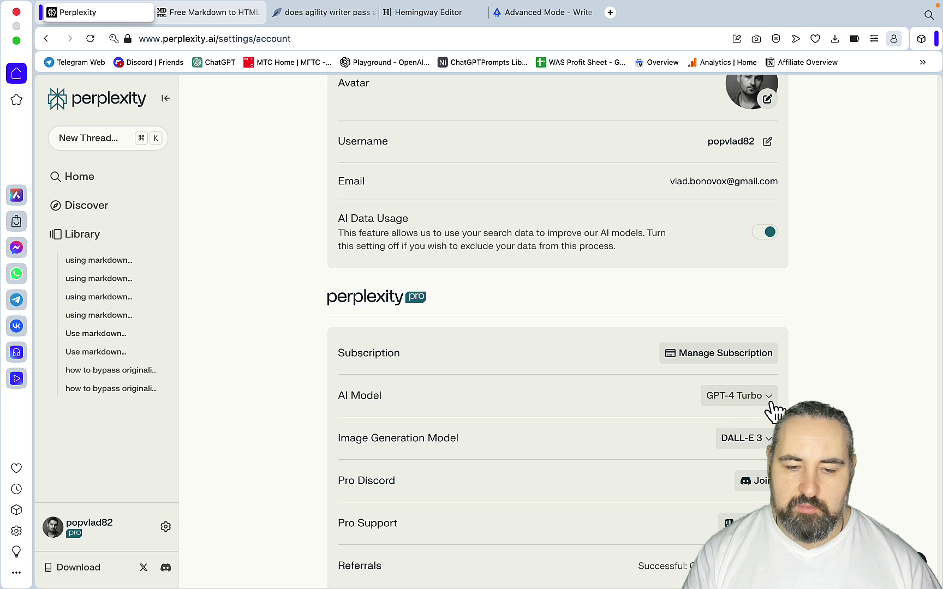
pyautogui.click(97, 145)
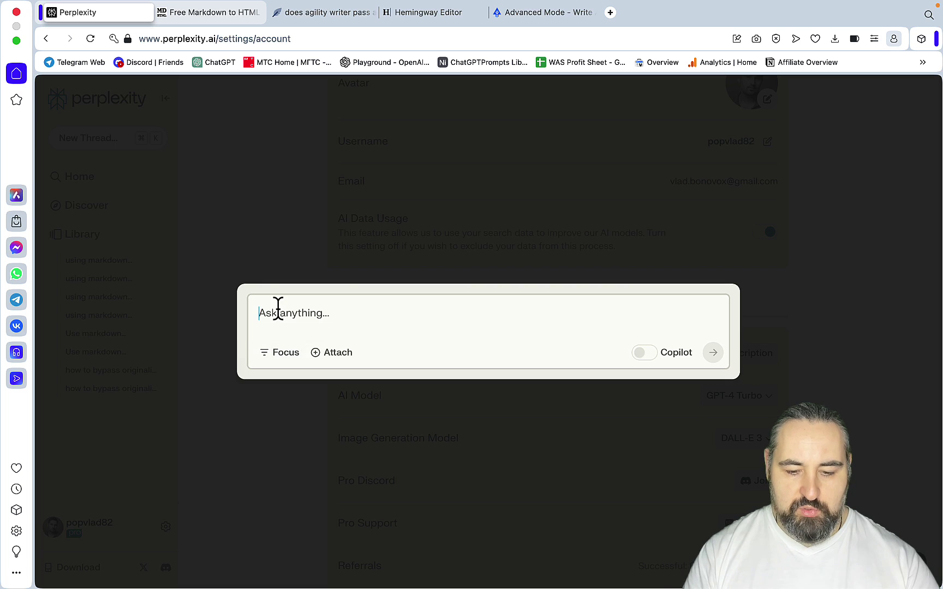
pyautogui.press('super+v')
pyautogui.click(711, 449)
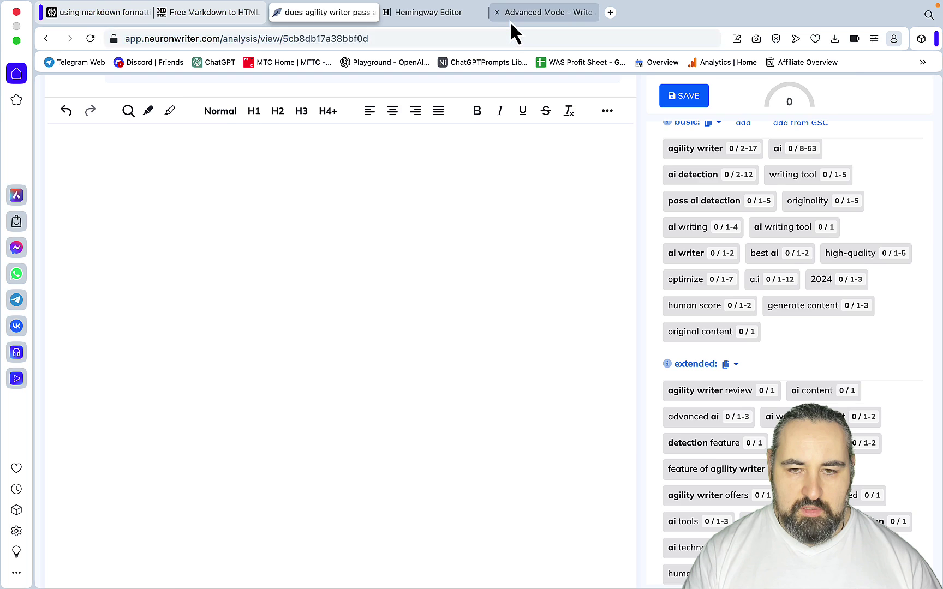
pyautogui.click(510, 19)
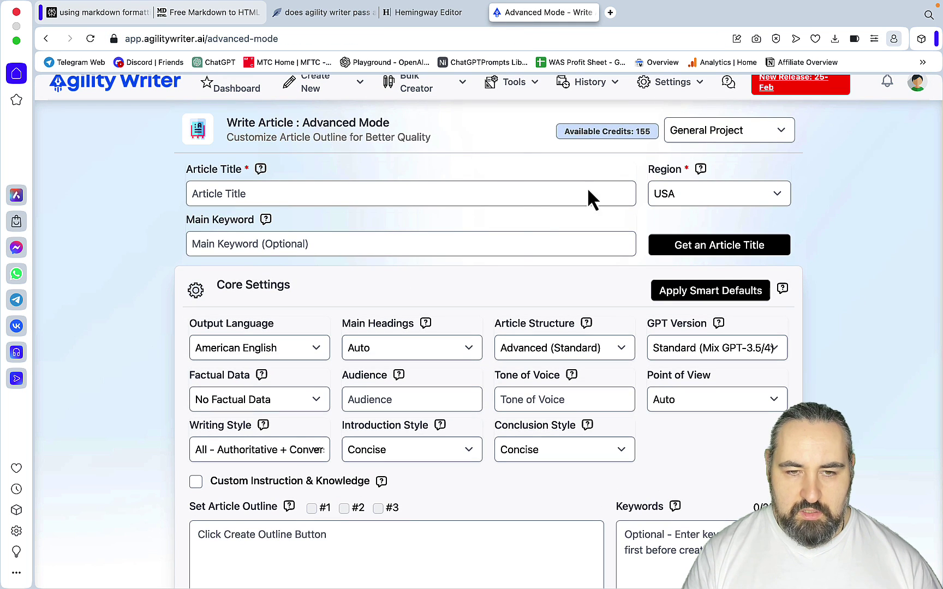
# Enter 'does agility writer pass ai detection' as title and keyword, and apply Smart Defaults.
pyautogui.click(327, 12)
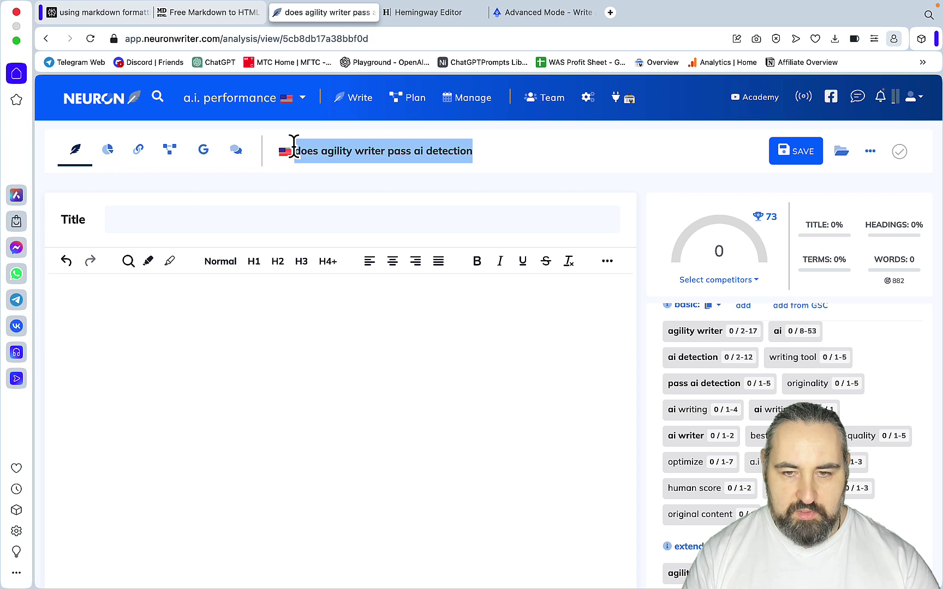
pyautogui.click(557, 13)
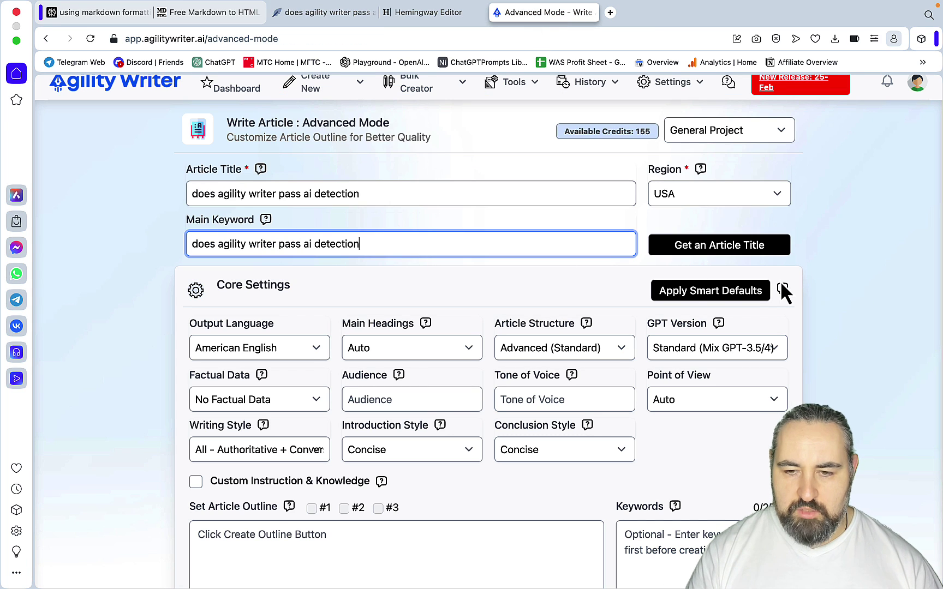
pyautogui.click(683, 294)
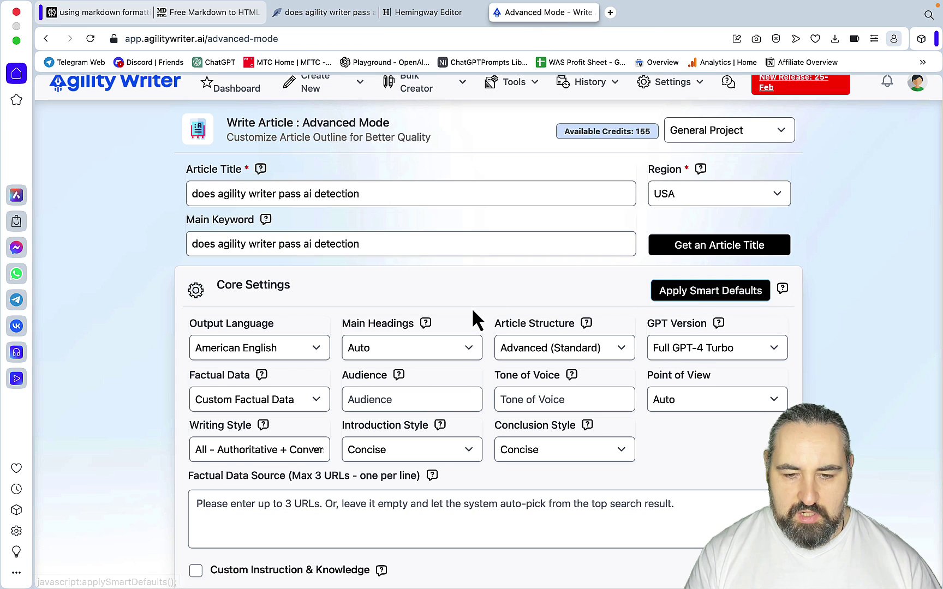
pyautogui.scroll(-2, 472, 314)
pyautogui.scroll(-3, 471, 306)
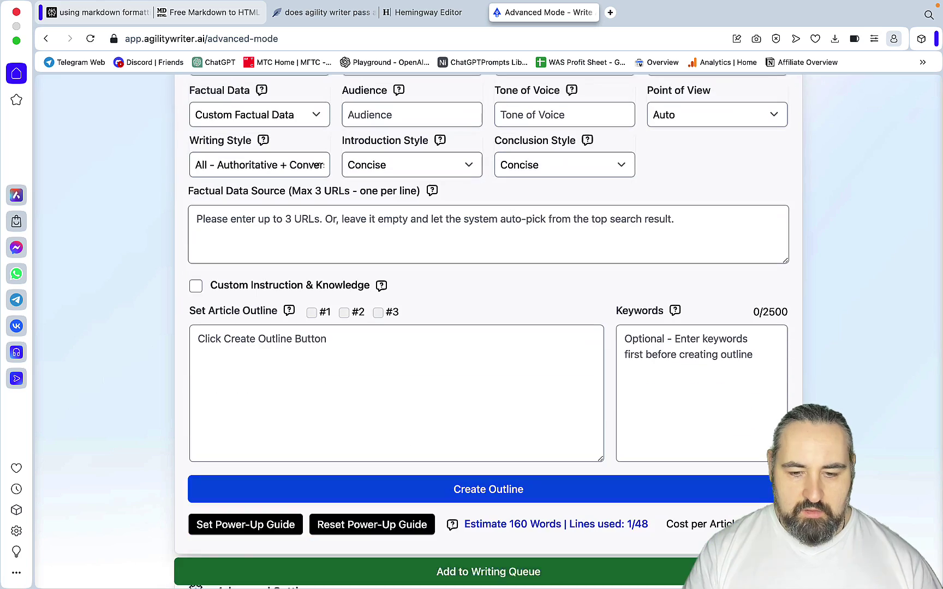
# Paste the article outline headings from Freeform into the Article Outline.
pyautogui.press('super+Tab')
pyautogui.click(610, 497)
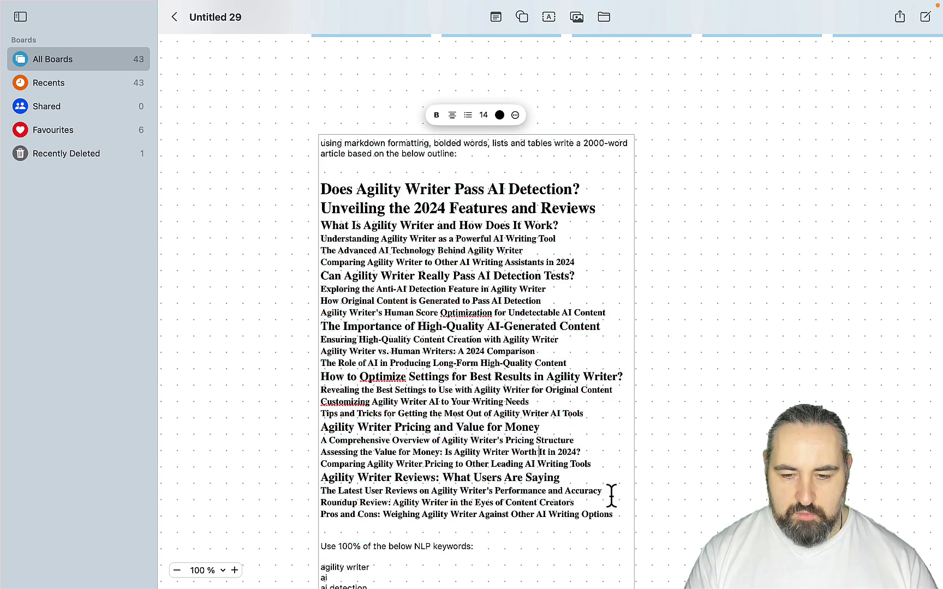
pyautogui.moveTo(617, 516); pyautogui.dragTo(425, 314)
pyautogui.click(352, 374)
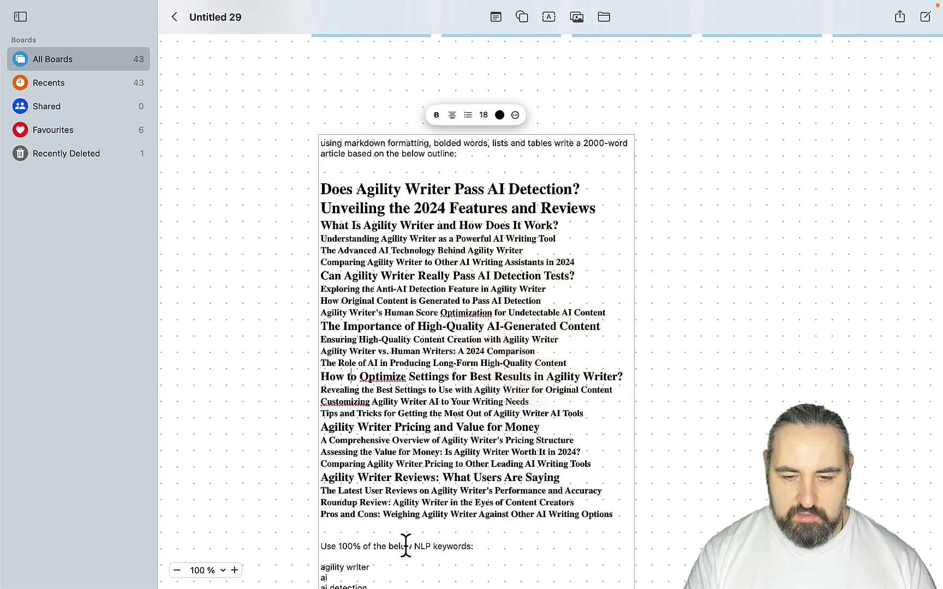
pyautogui.press('super+Tab')
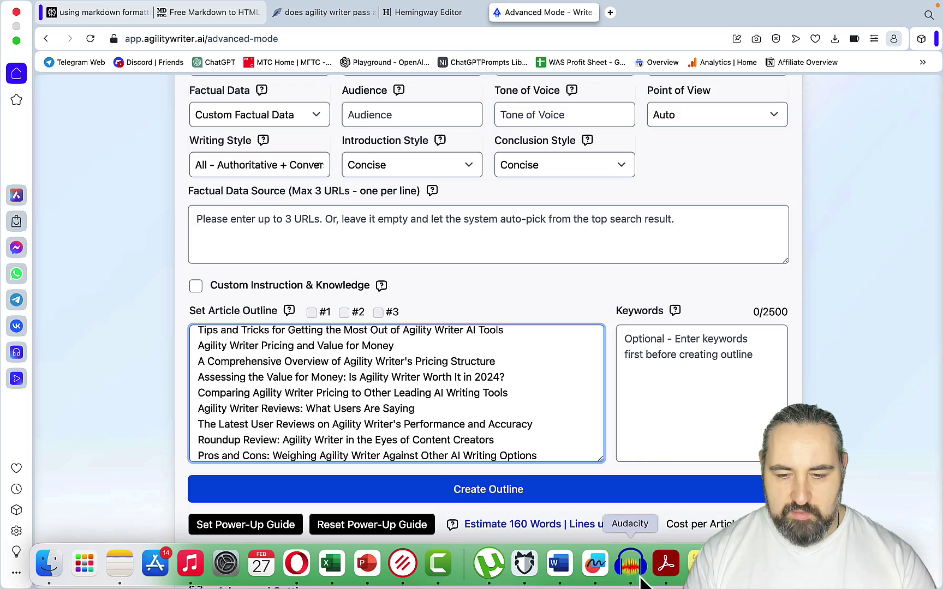
# Paste the NLP keyword list from Freeform into the Keywords field.
pyautogui.click(595, 564)
pyautogui.scroll(-1, 425, 398)
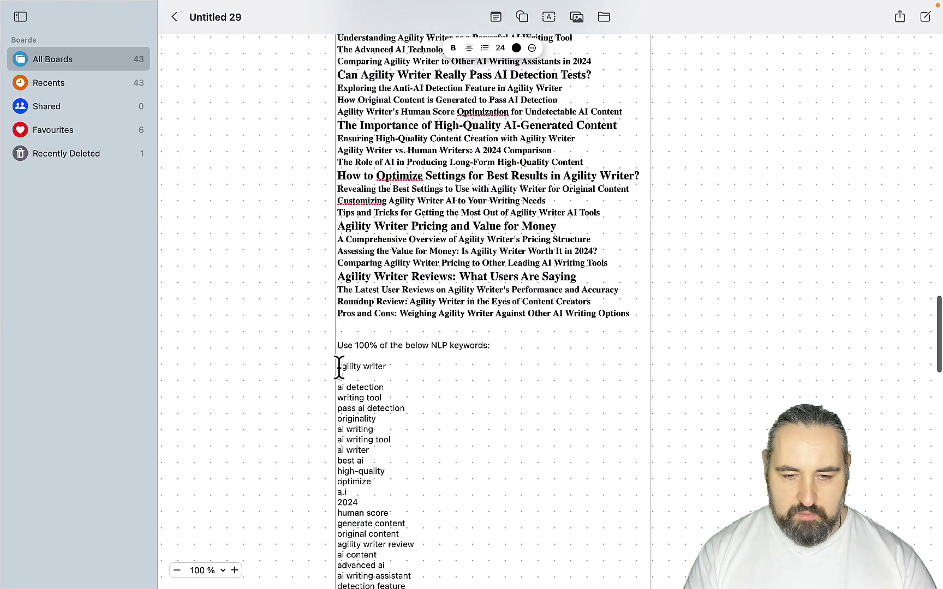
pyautogui.press('super+Tab')
pyautogui.click(633, 310)
pyautogui.press('cmd+v')
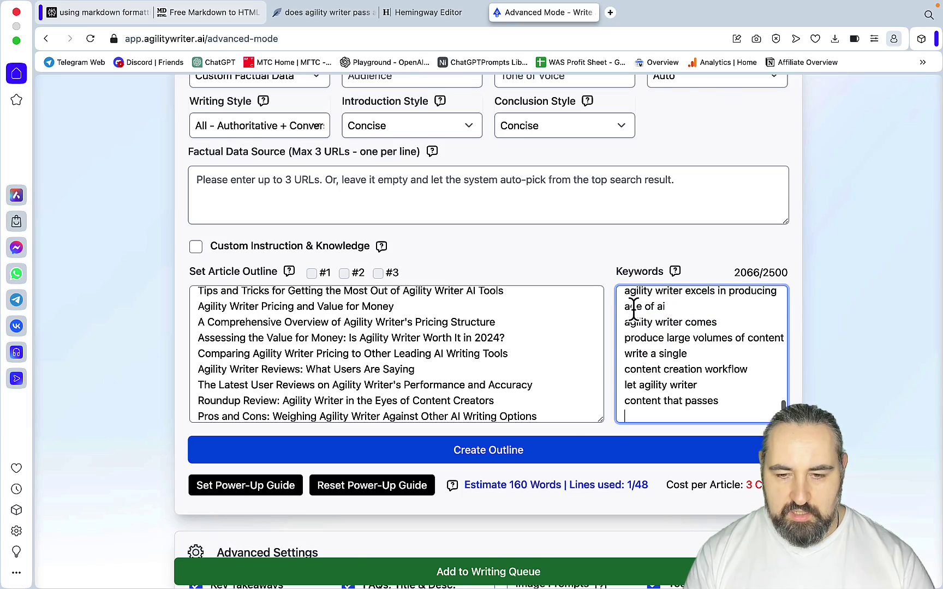
pyautogui.scroll(-5, 197, 360)
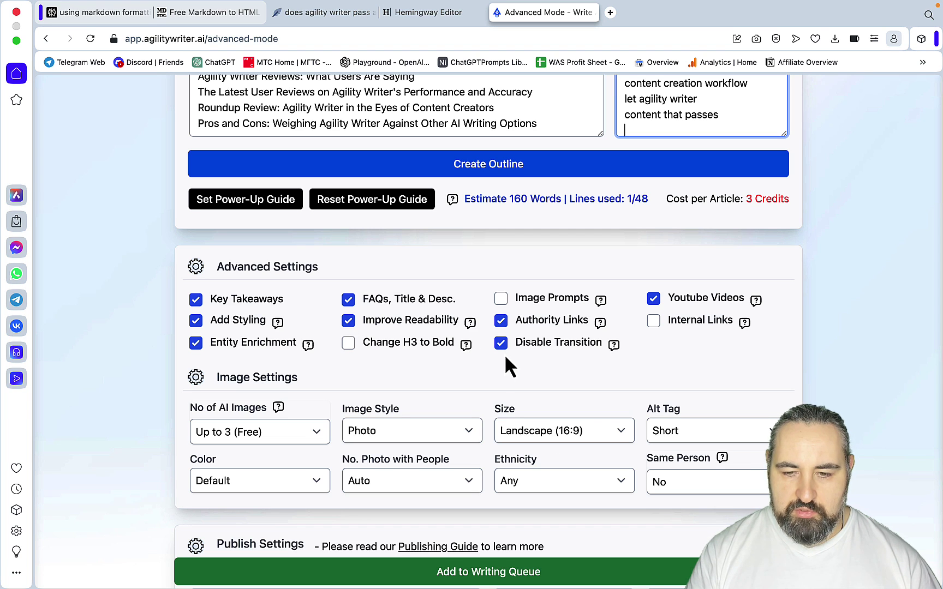
# Turn off YouTube videos, FAQs and Key Takeaways, and set AI images to None.
pyautogui.click(654, 300)
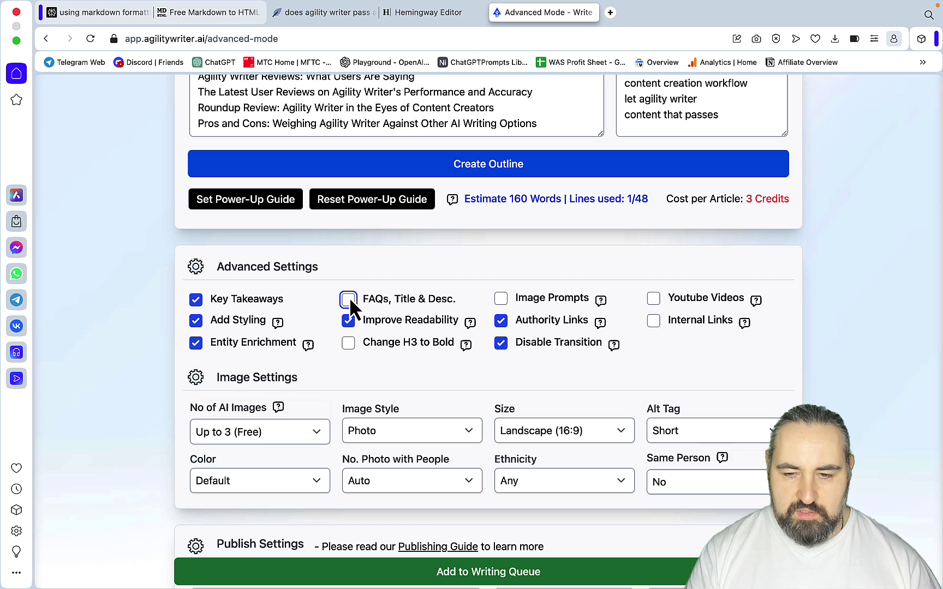
pyautogui.click(196, 301)
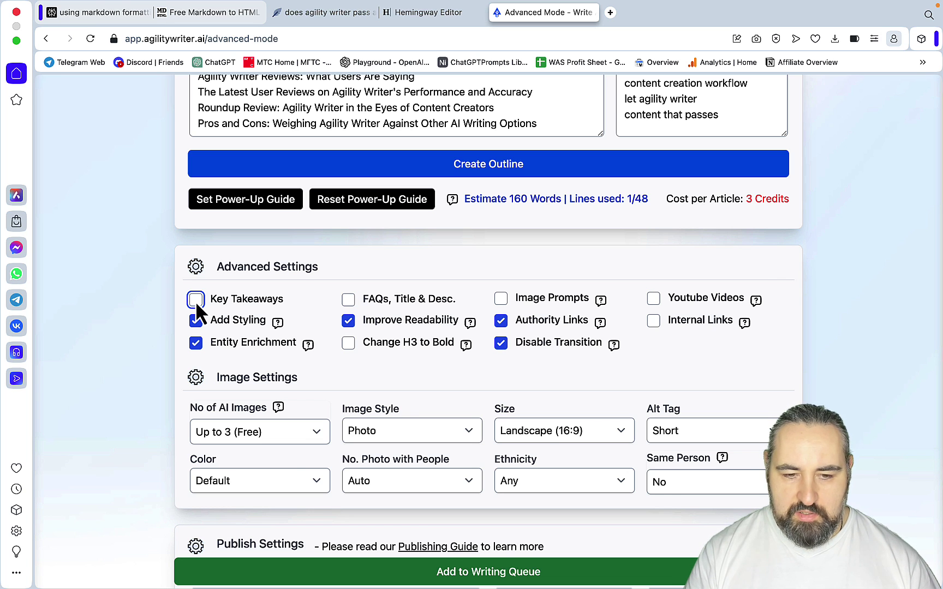
pyautogui.scroll(-3, 256, 322)
pyautogui.click(318, 341)
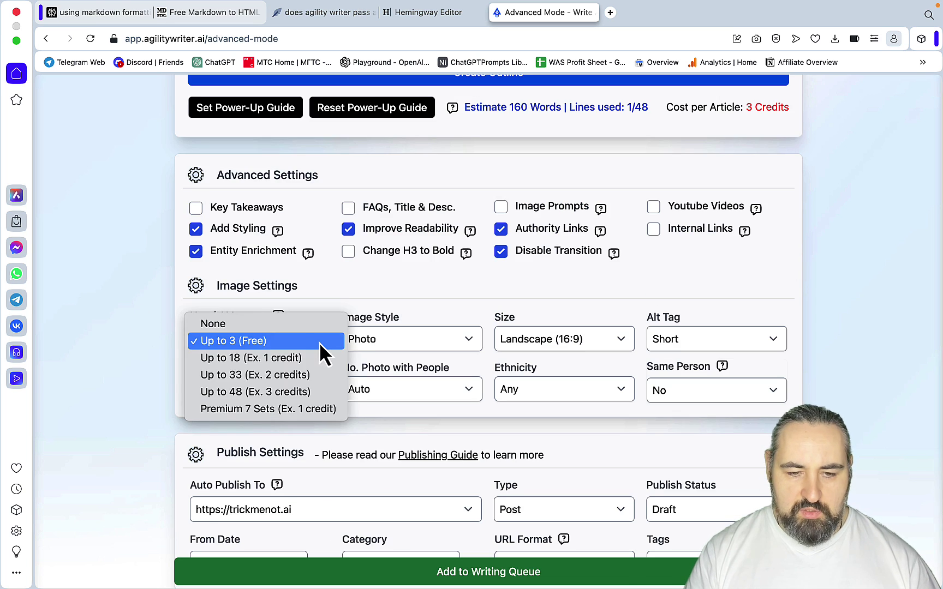
pyautogui.click(253, 323)
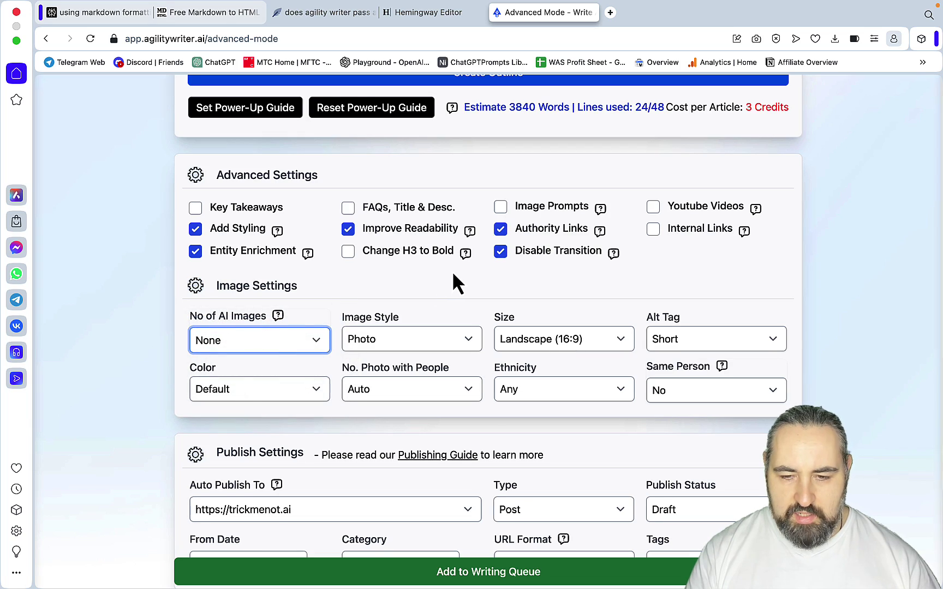
pyautogui.scroll(10, 454, 276)
pyautogui.scroll(-5, 452, 270)
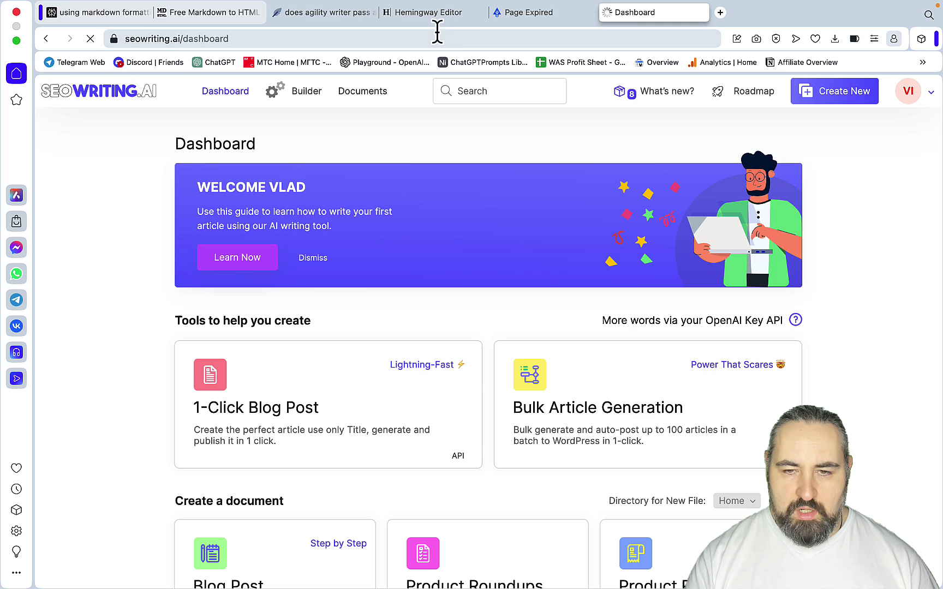
# Start a 1-Click Blog Post with 'does agility writer pass ai detection' as main keyword.
pyautogui.click(536, 15)
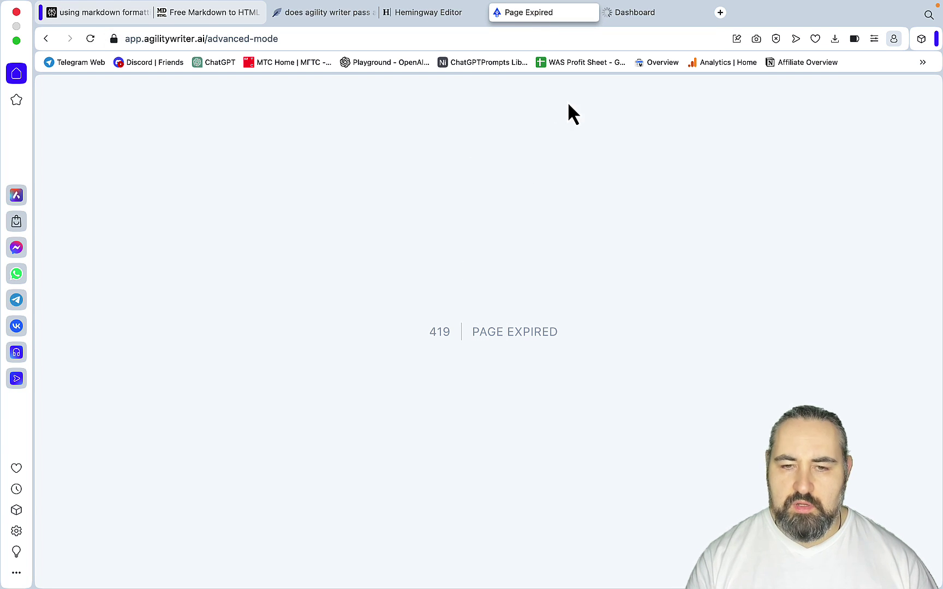
pyautogui.click(648, 16)
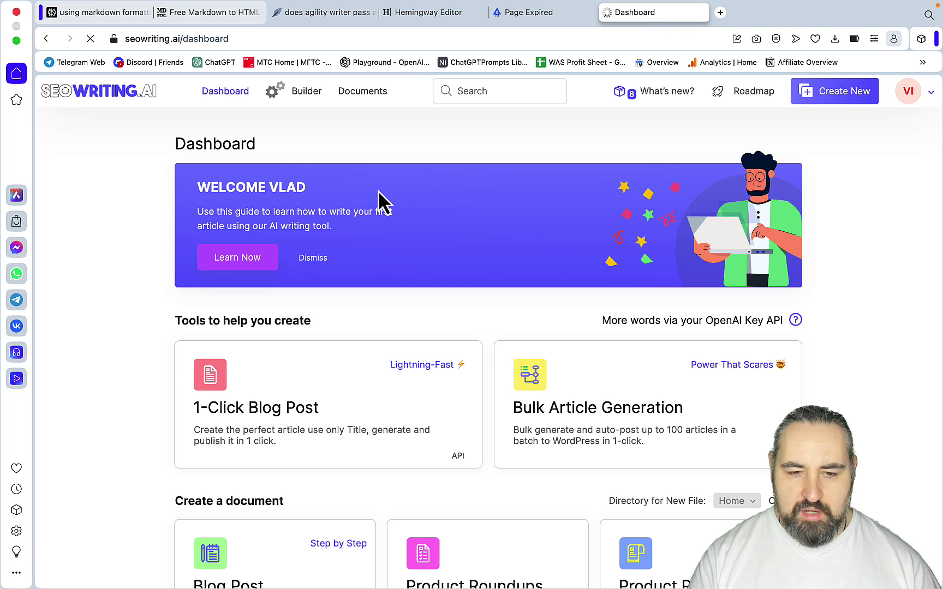
pyautogui.click(272, 421)
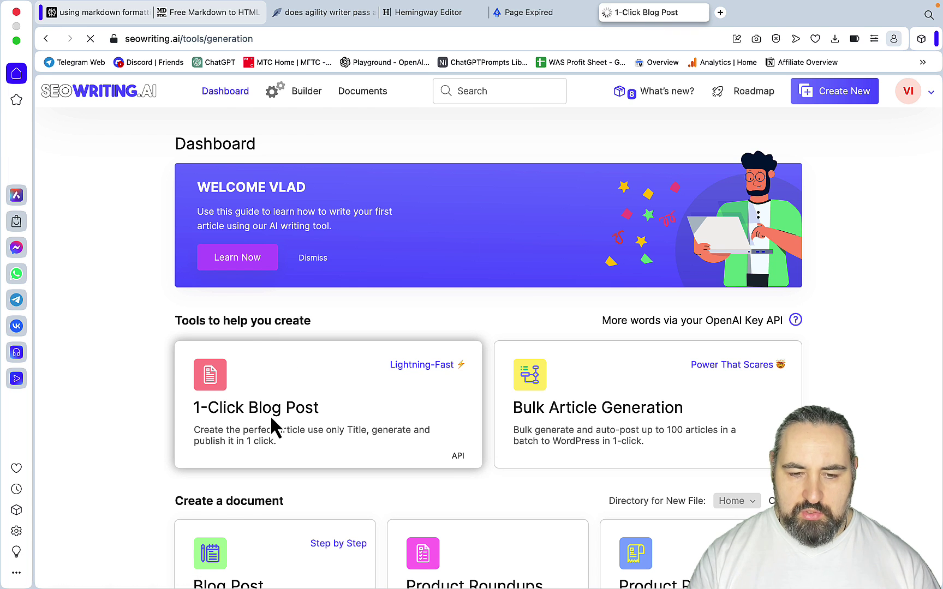
pyautogui.click(244, 261)
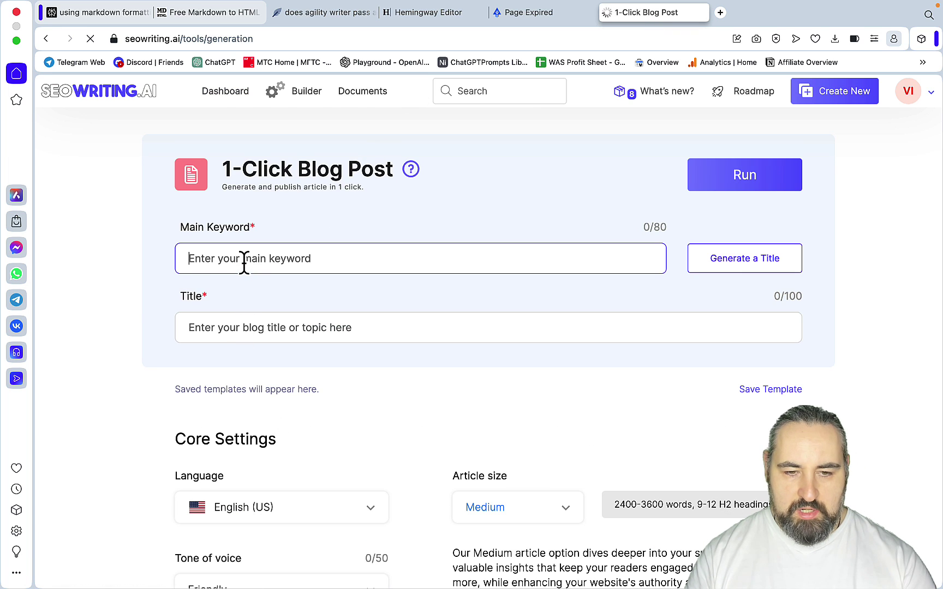
pyautogui.write('does agility writer pass ai detection')
# Copy the keyword list from the Freeform notes.
pyautogui.click(607, 575)
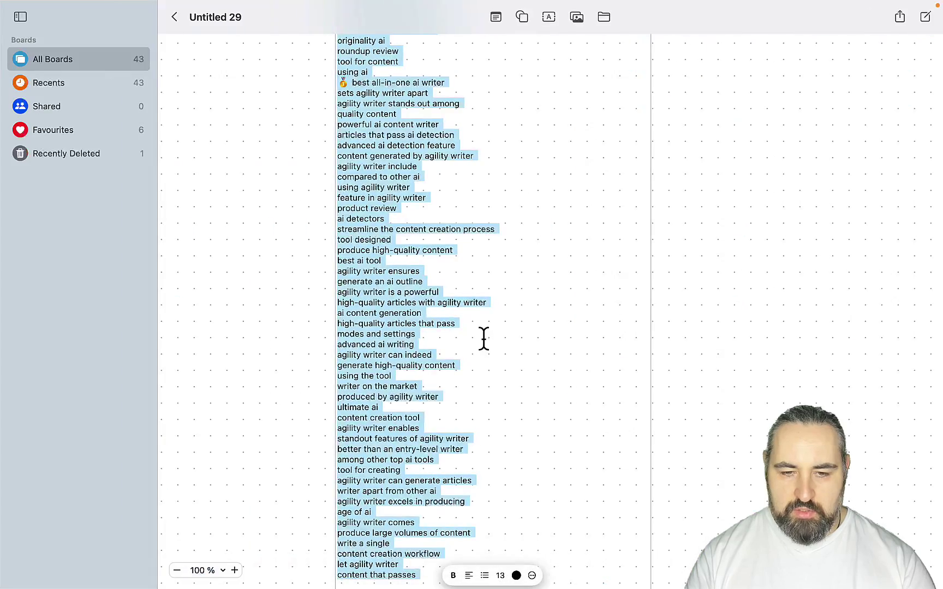
pyautogui.scroll(10, 484, 339)
pyautogui.press('super+Tab')
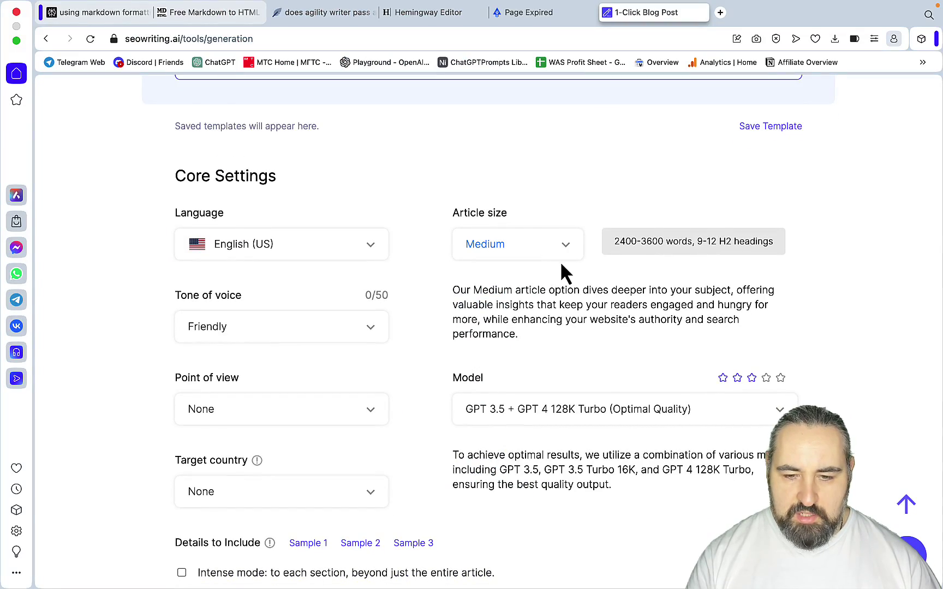
# Choose GPT 4 128K Turbo as the writing model.
pyautogui.scroll(-3, 564, 270)
pyautogui.click(726, 255)
pyautogui.scroll(-1, 674, 279)
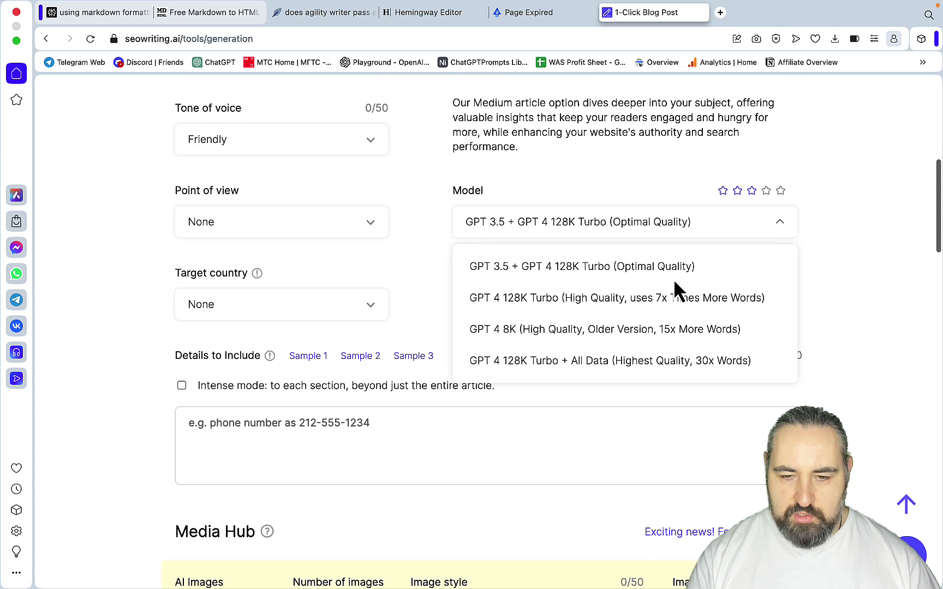
pyautogui.click(464, 297)
pyautogui.scroll(2, 358, 193)
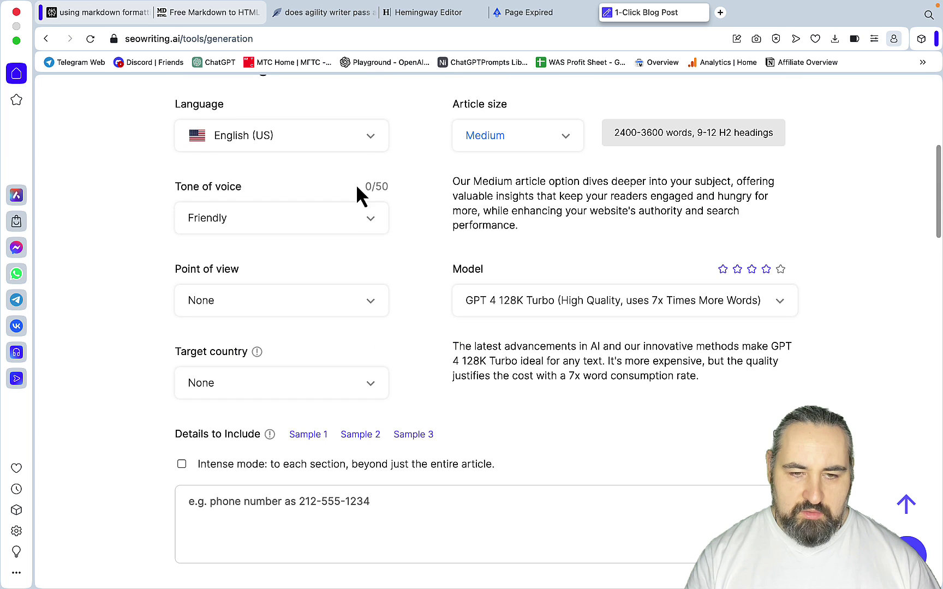
pyautogui.scroll(-3, 350, 322)
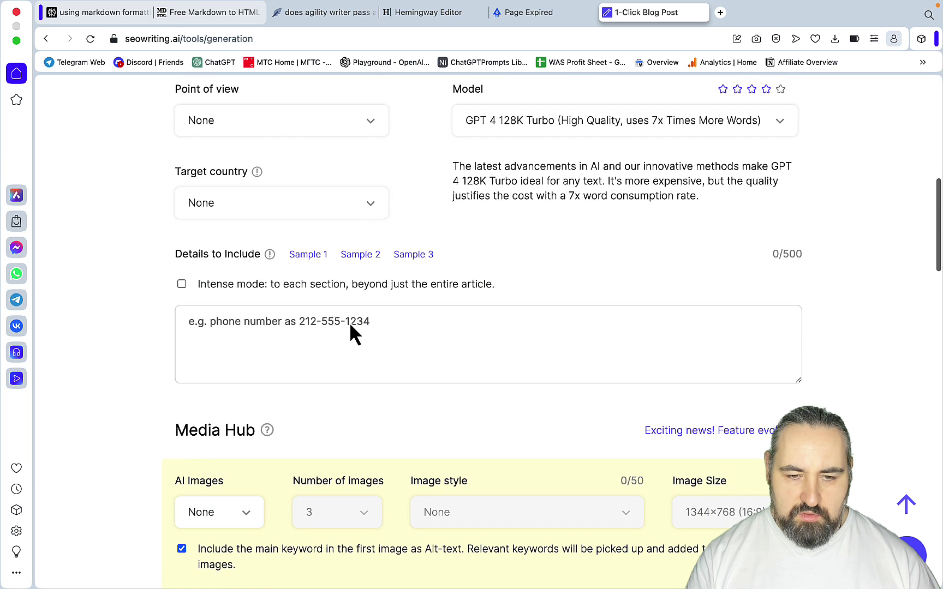
# Set the target country to United States.
pyautogui.click(370, 206)
pyautogui.moveTo(270, 267); pyautogui.dragTo(233, 282)
pyautogui.rightClick(234, 282)
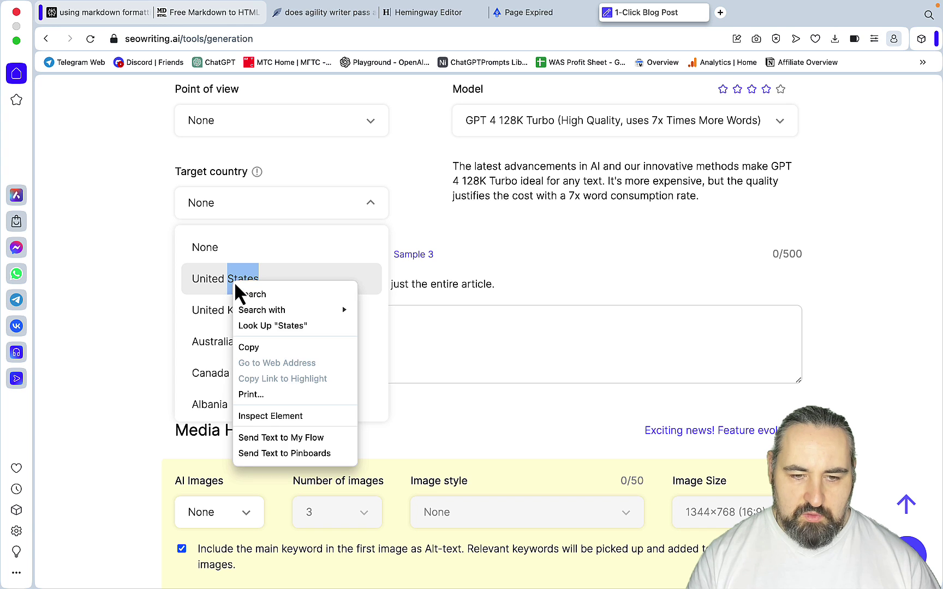
pyautogui.click(223, 288)
pyautogui.click(224, 288)
pyautogui.scroll(-2, 382, 302)
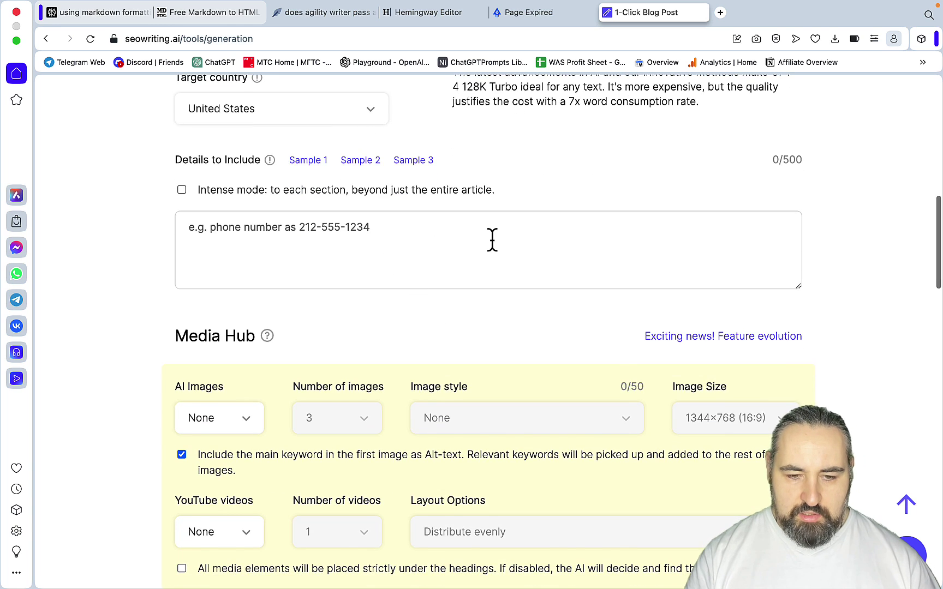
pyautogui.scroll(-3, 492, 241)
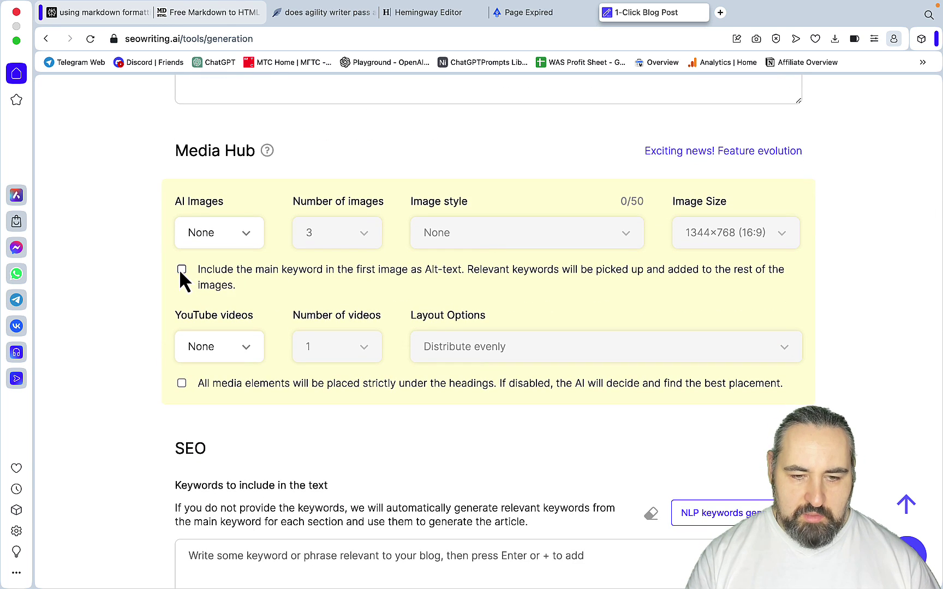
pyautogui.scroll(-3, 295, 349)
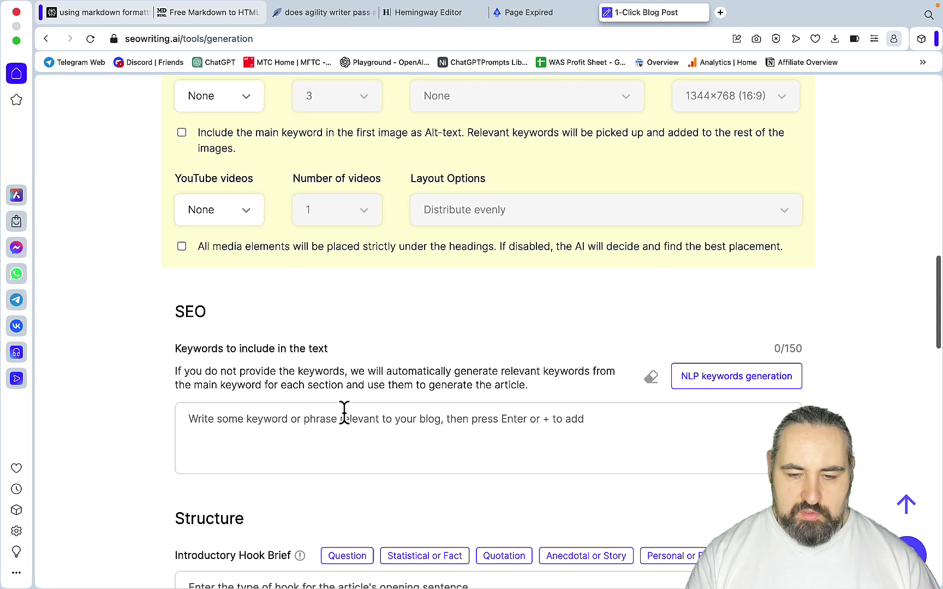
# Paste the keyword list into the SEO keywords box.
pyautogui.click(309, 434)
pyautogui.press('super+v')
pyautogui.scroll(-10, 308, 434)
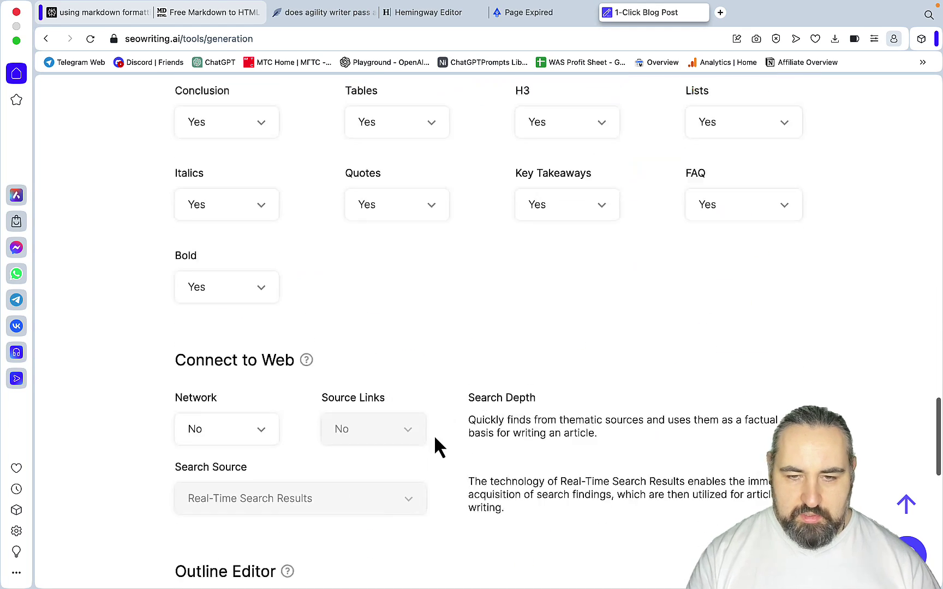
pyautogui.scroll(3, 434, 435)
# Set both Key Takeaways and FAQ to No.
pyautogui.click(607, 327)
pyautogui.click(562, 364)
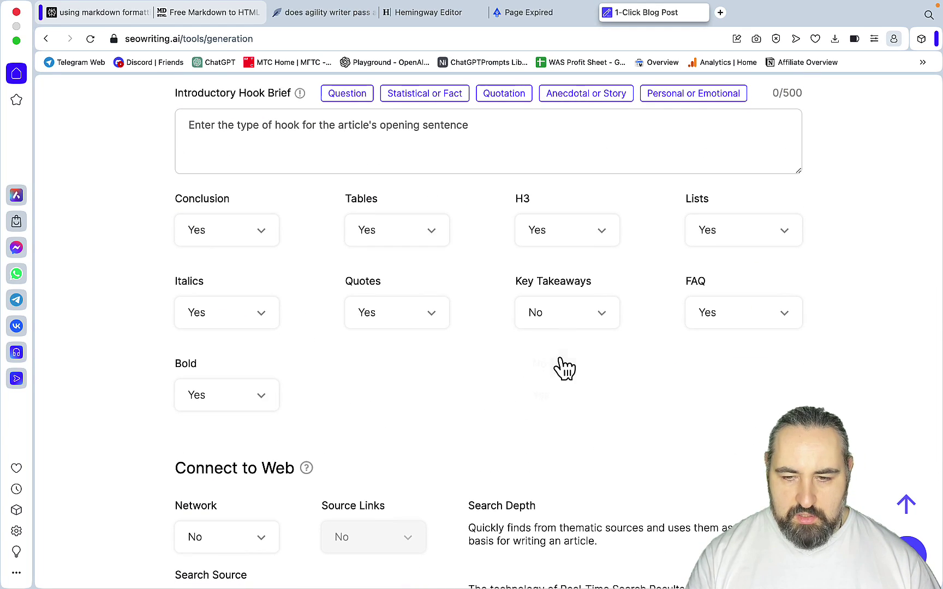
pyautogui.click(734, 320)
pyautogui.click(720, 355)
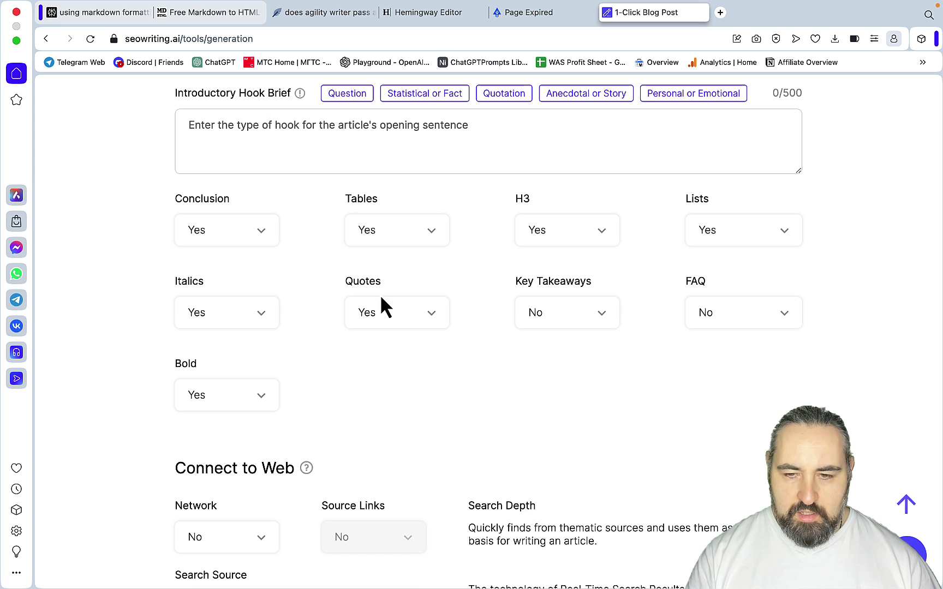
pyautogui.scroll(-3, 376, 326)
# Turn on Connect to Web in SEOWriting.ai and open a blank Excel workbook.
pyautogui.click(277, 343)
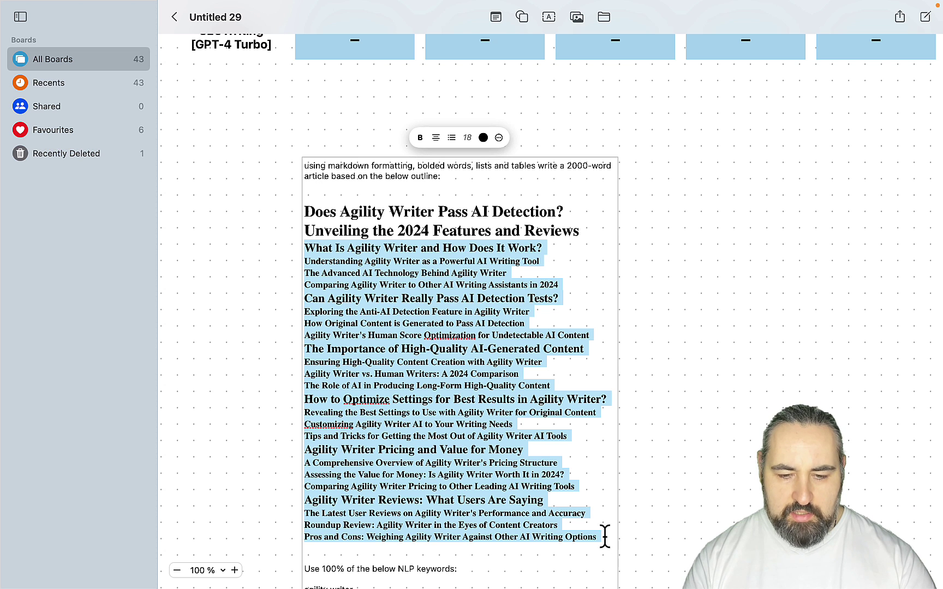
pyautogui.moveTo(570, 586)
pyautogui.click(327, 578)
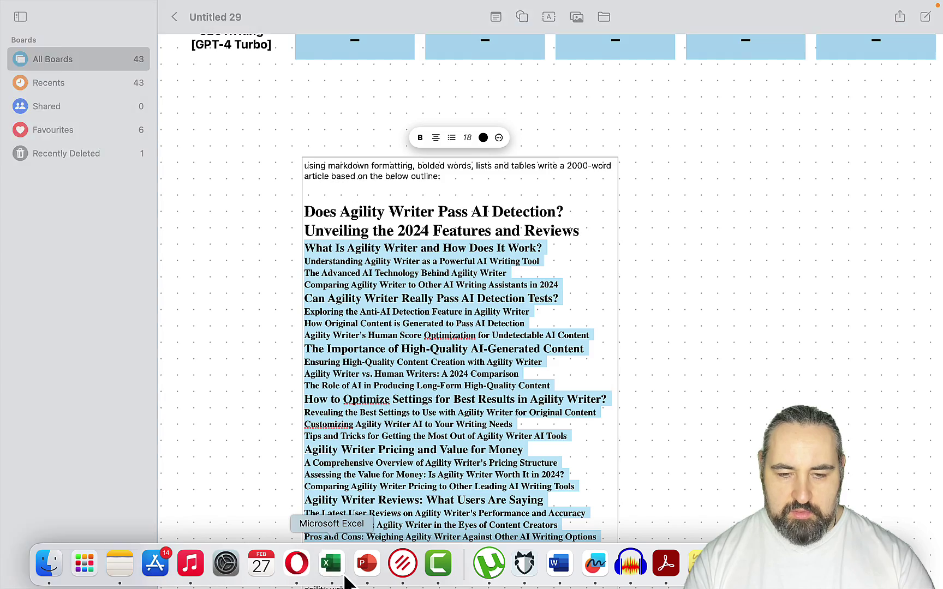
pyautogui.press('Return')
# Paste the outline, tag headings with levels 2 or 3 in column A, and copy A1:B24.
pyautogui.press('super+v')
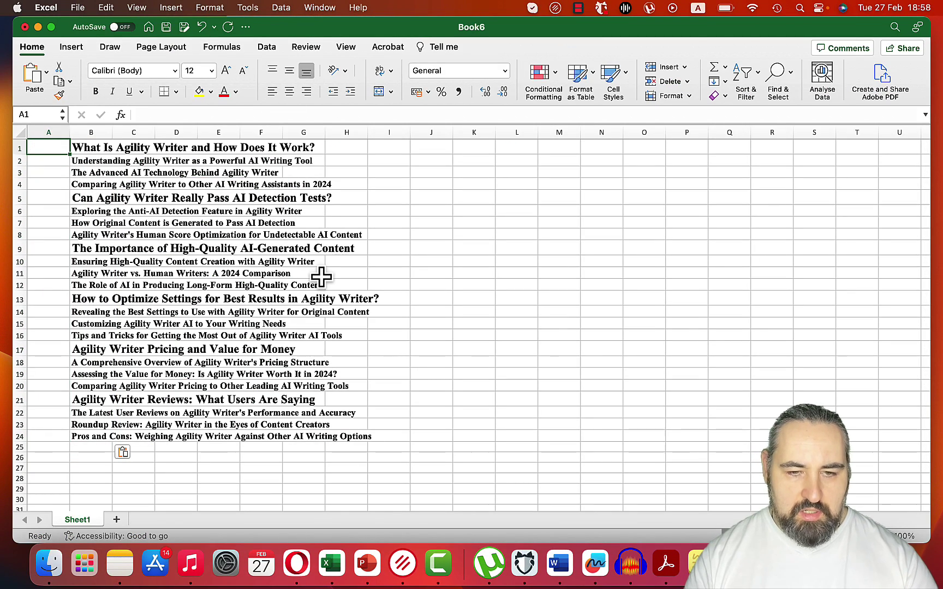
pyautogui.write('2')
pyautogui.press('Return')
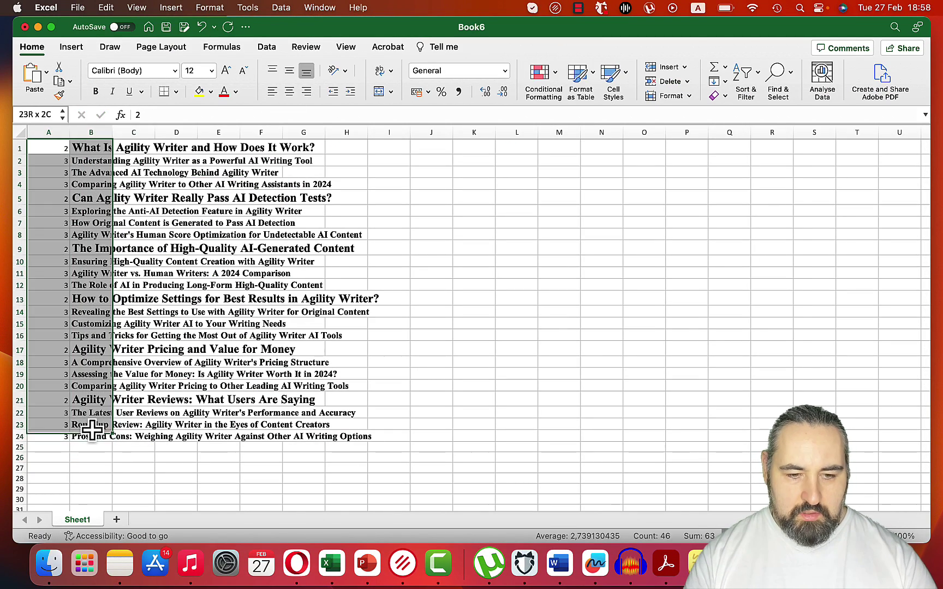
pyautogui.moveTo(92, 424); pyautogui.dragTo(91, 434)
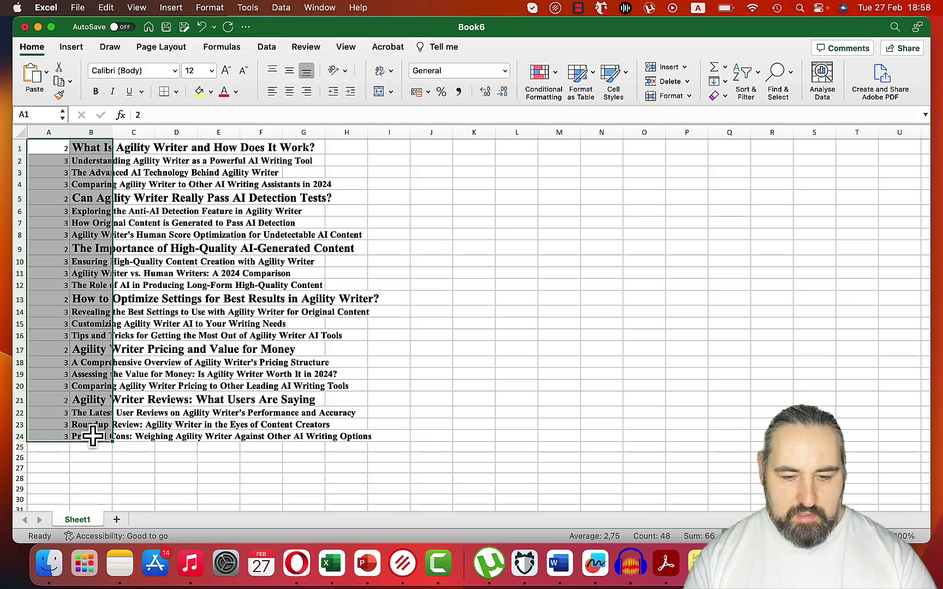
pyautogui.press('super+c')
pyautogui.click(296, 564)
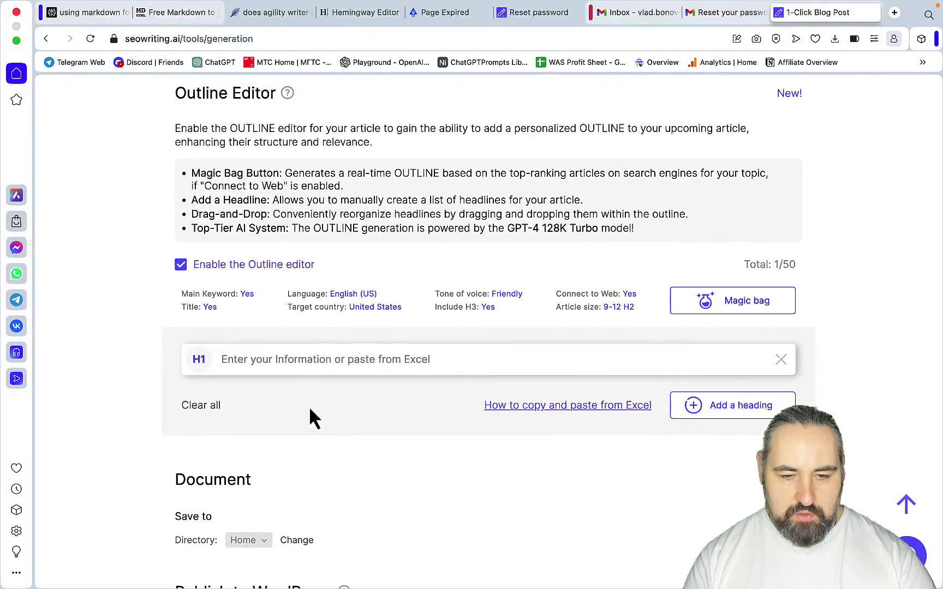
# Paste the 24 Agility Writer H2/H3 headings from Excel into the outline's first heading field.
pyautogui.click(239, 360)
pyautogui.press('super+v')
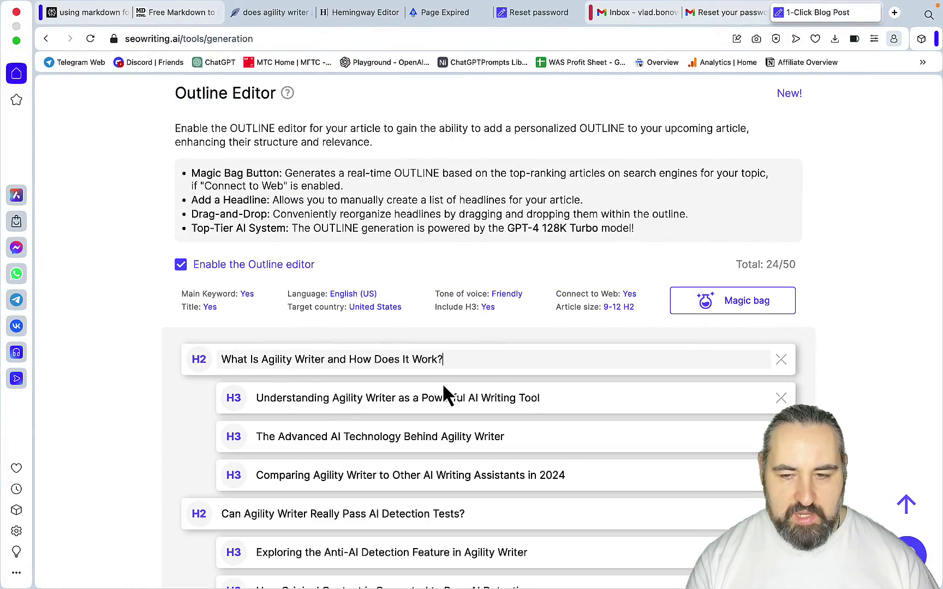
pyautogui.scroll(-10, 442, 393)
pyautogui.scroll(15, 442, 384)
pyautogui.scroll(15, 442, 386)
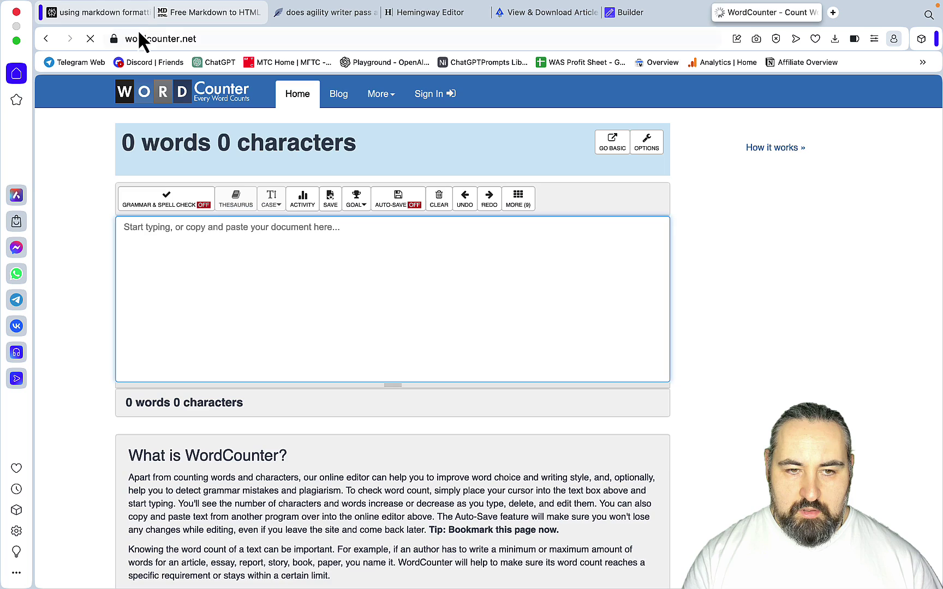
# Copy Perplexity's 'Does Agility Writer Pass AI Detection?' article from its title through the conclusion.
pyautogui.click(126, 15)
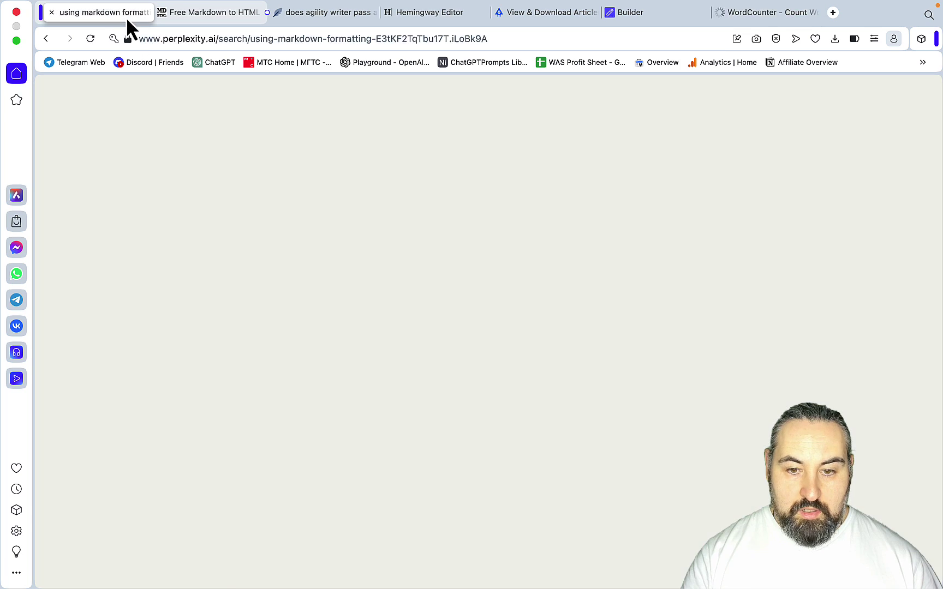
pyautogui.scroll(-3, 310, 341)
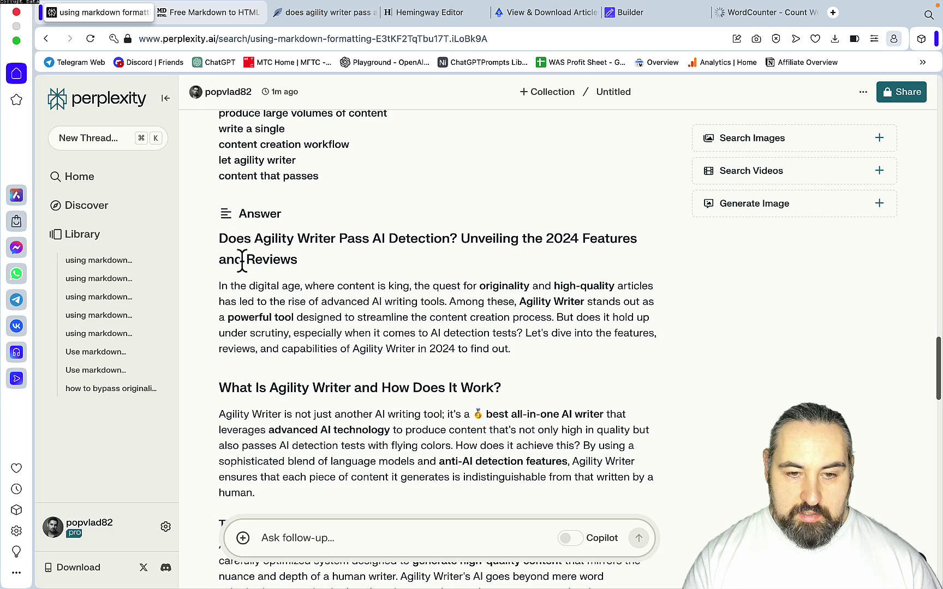
pyautogui.moveTo(217, 241); pyautogui.dragTo(540, 277)
pyautogui.rightClick(565, 303)
pyautogui.click(571, 307)
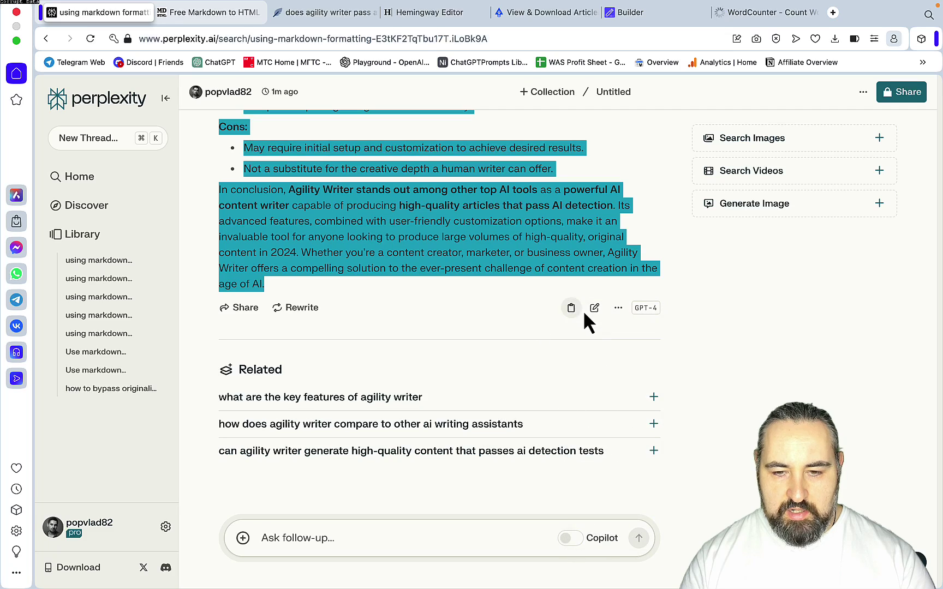
pyautogui.click(571, 308)
pyautogui.hotkey('ctrl', 'Tab')
pyautogui.hotkey('ctrl', 'Tab')
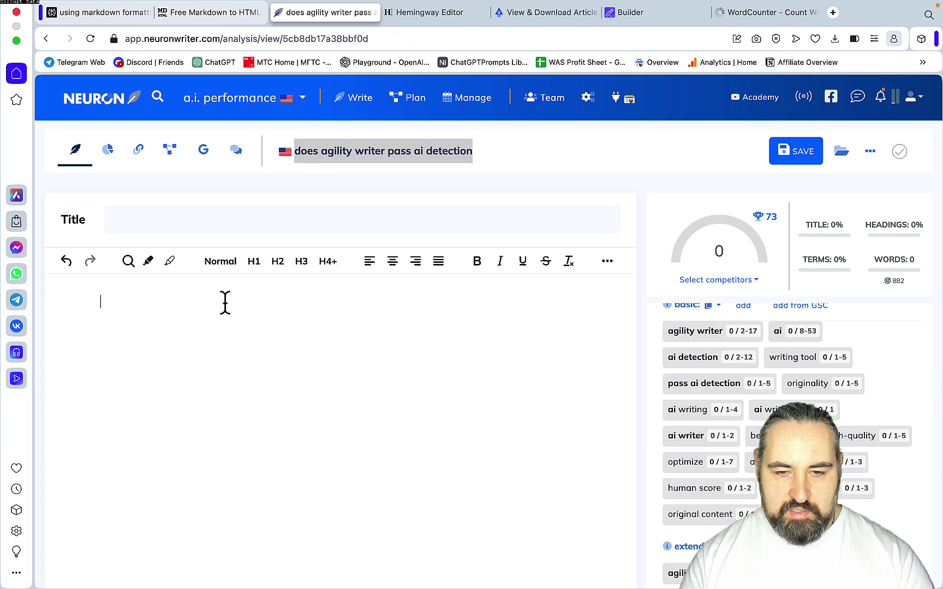
# Paste the Perplexity article into NeuronWriter's empty editor.
pyautogui.click(225, 303)
pyautogui.hotkey('ctrl', 'v')
pyautogui.scroll(15, 310, 400)
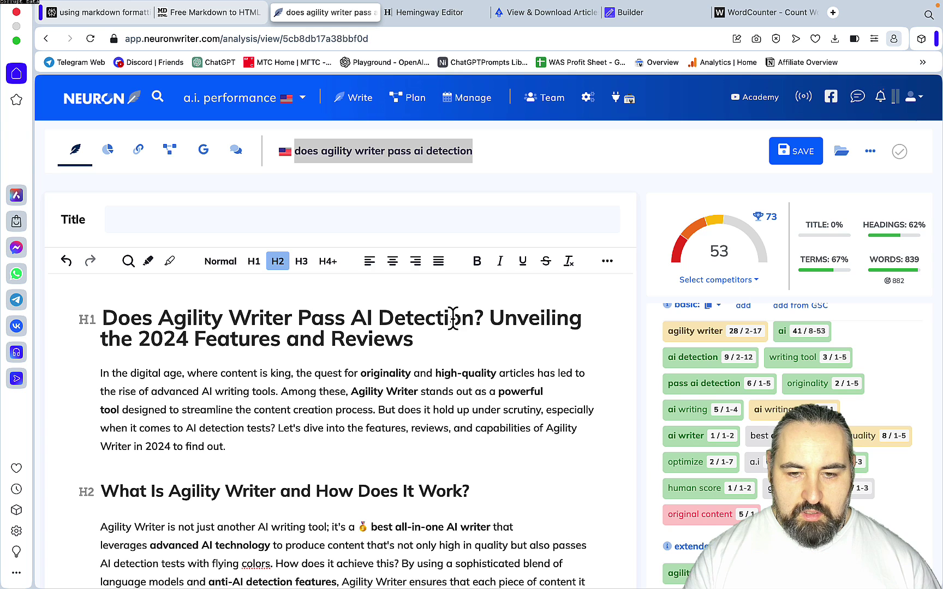
# Use the H1's first sentence as the page title and description, then save.
pyautogui.moveTo(483, 318); pyautogui.dragTo(104, 305)
pyautogui.hotkey('ctrl', 'c')
pyautogui.click(134, 221)
pyautogui.hotkey('ctrl', 'v')
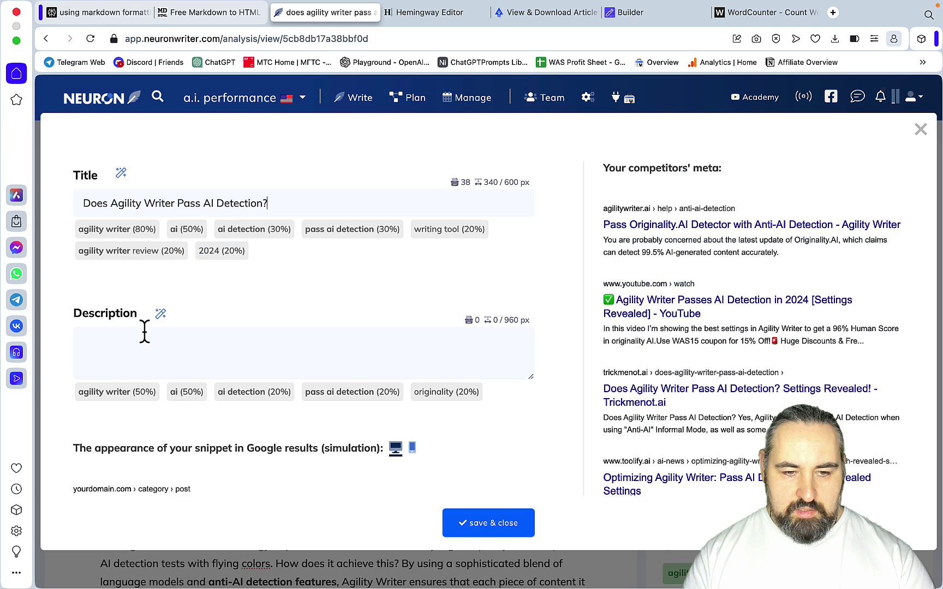
pyautogui.hotkey('ctrl', 'v')
pyautogui.click(480, 524)
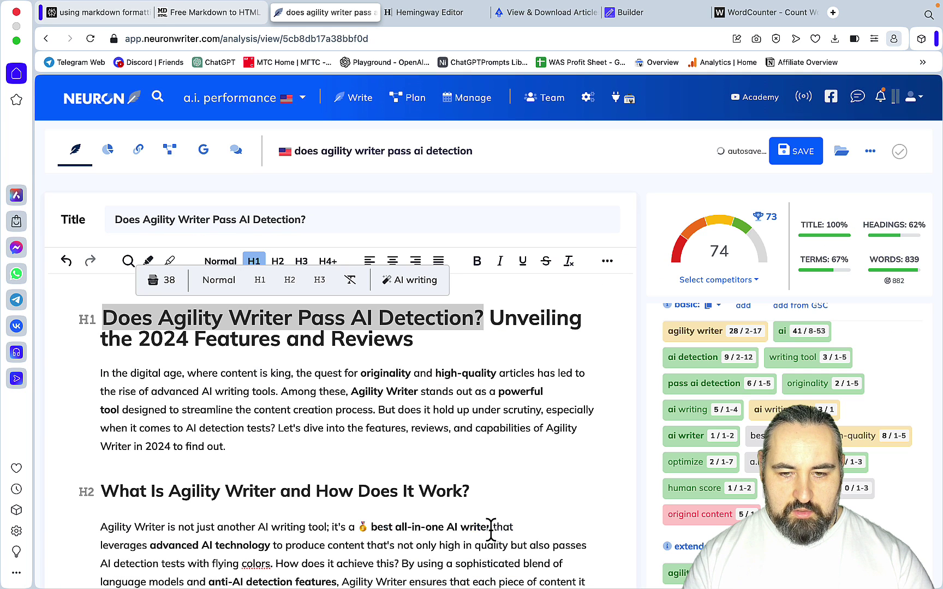
pyautogui.click(592, 410)
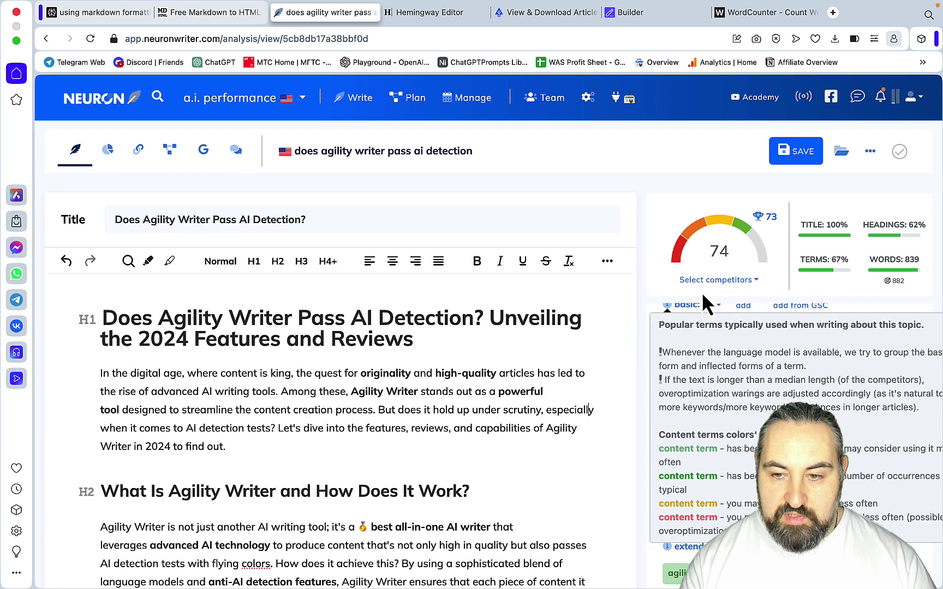
pyautogui.moveTo(926, 284)
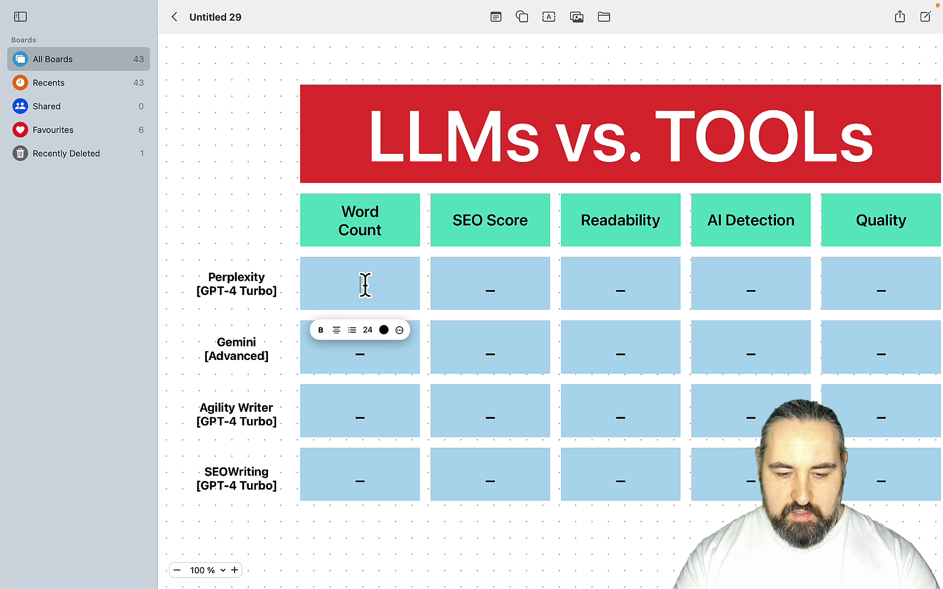
# Enter 839 as Perplexity's word count and 74 as its SEO score.
pyautogui.write('839')
pyautogui.click(497, 299)
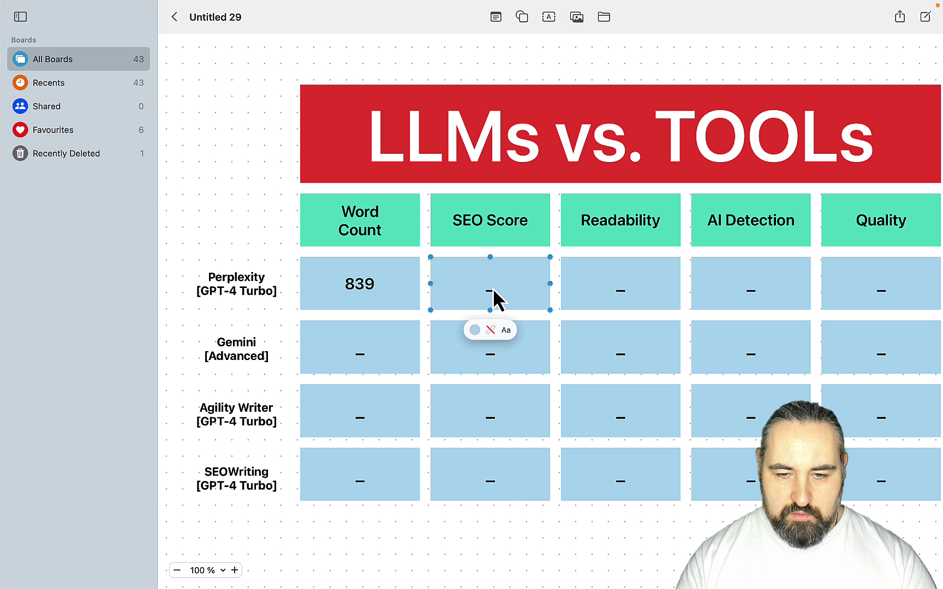
pyautogui.click(494, 298)
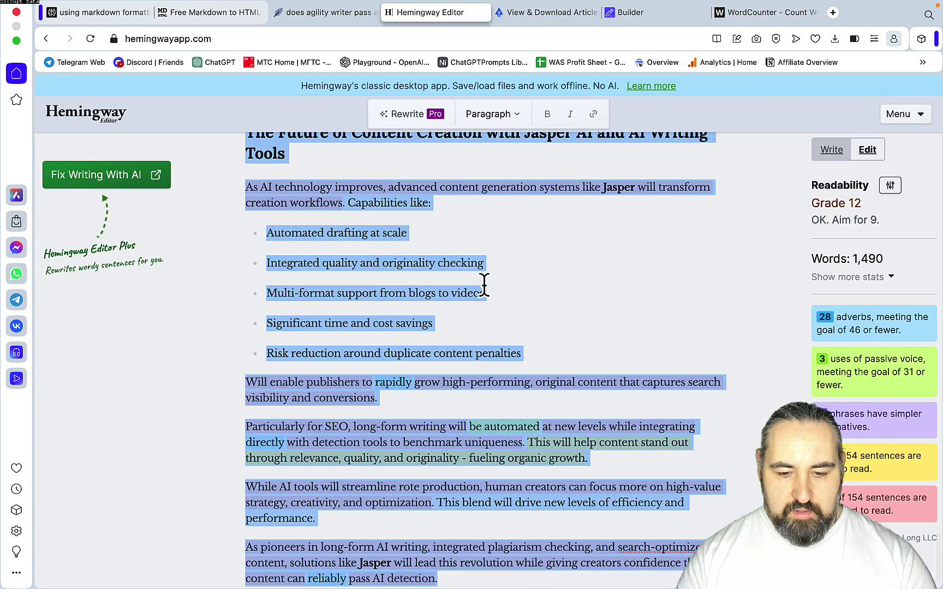
pyautogui.press('super+v')
pyautogui.moveTo(431, 584)
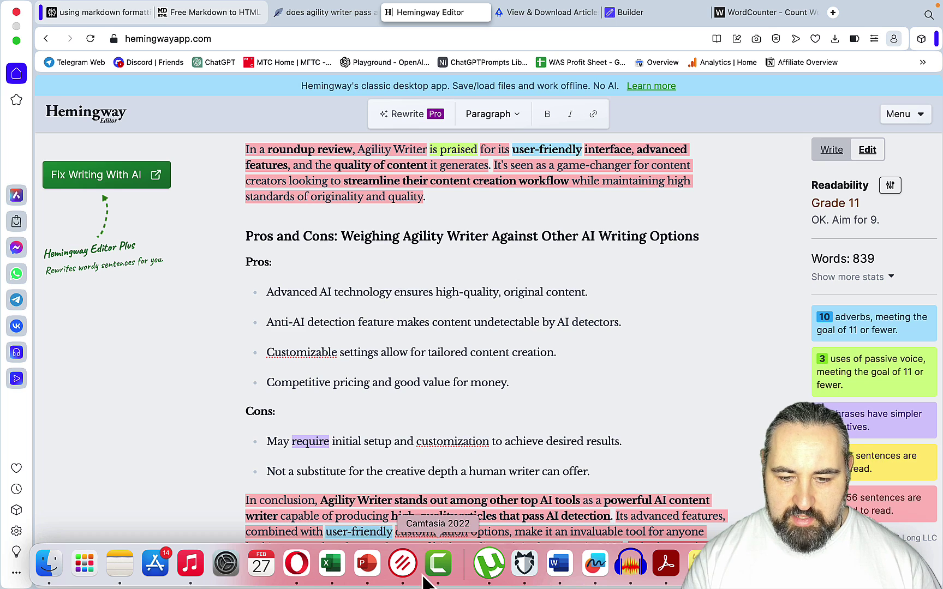
pyautogui.click(595, 568)
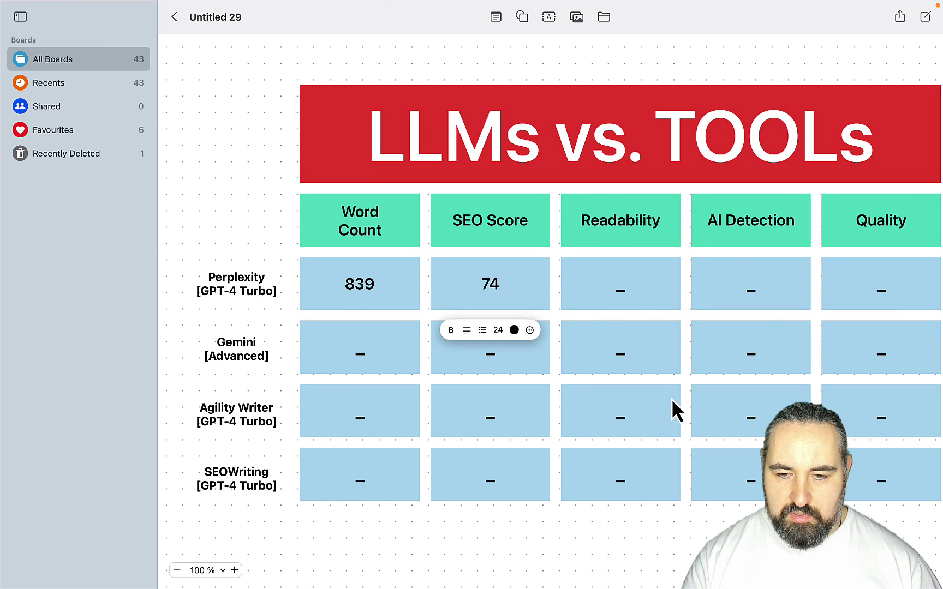
pyautogui.write('74')
pyautogui.click(626, 304)
pyautogui.click(626, 303)
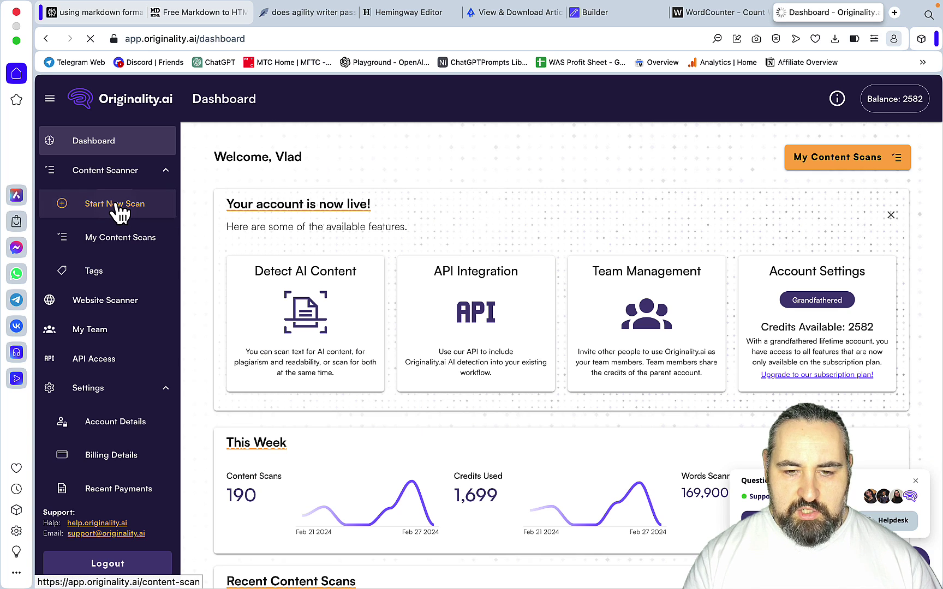
# Scan the Perplexity article with Originality.ai's Standard 2.0 detector, without plagiarism or readability checks.
pyautogui.click(117, 206)
pyautogui.scroll(-1, 401, 397)
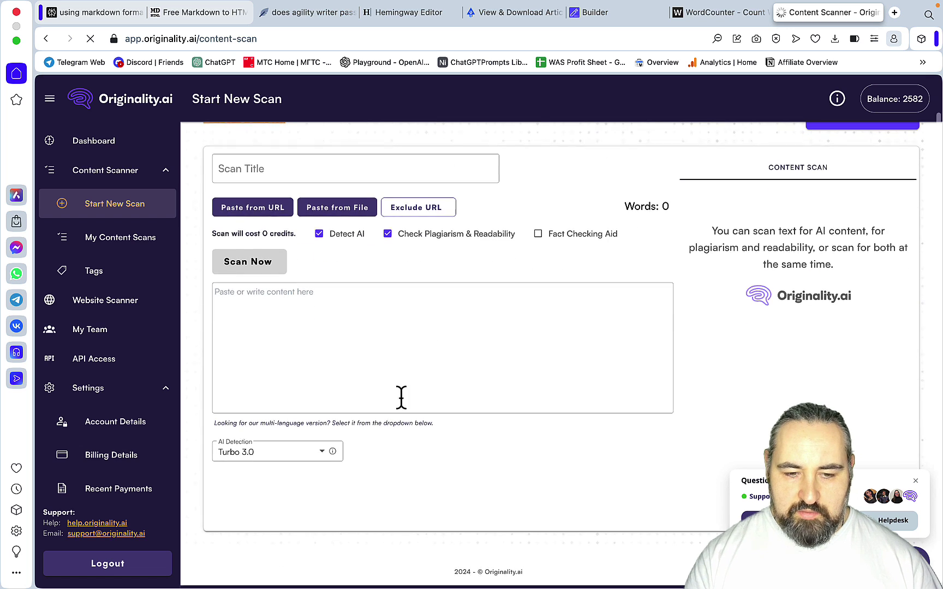
pyautogui.moveTo(332, 454)
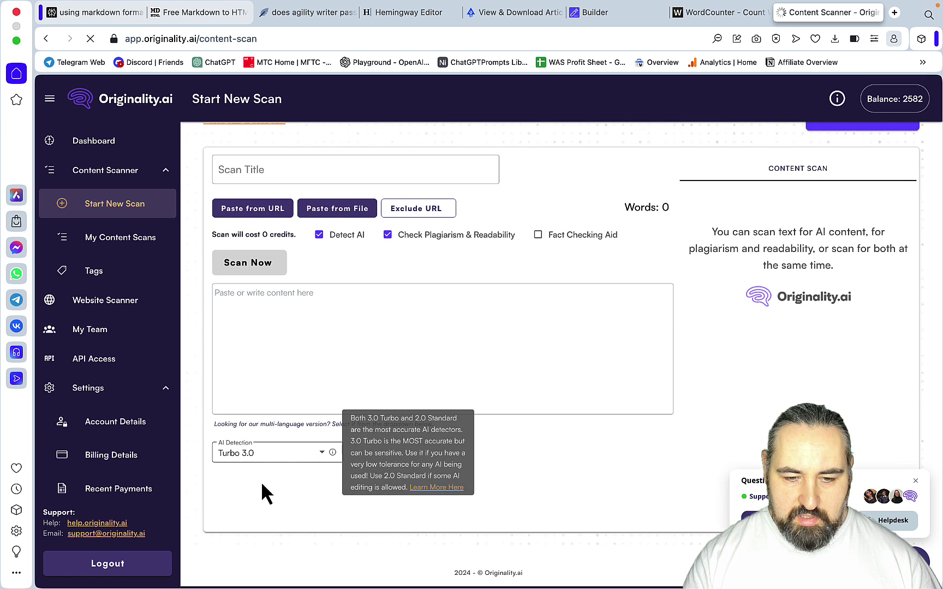
pyautogui.click(273, 453)
pyautogui.click(263, 453)
pyautogui.click(388, 235)
pyautogui.press('super+v')
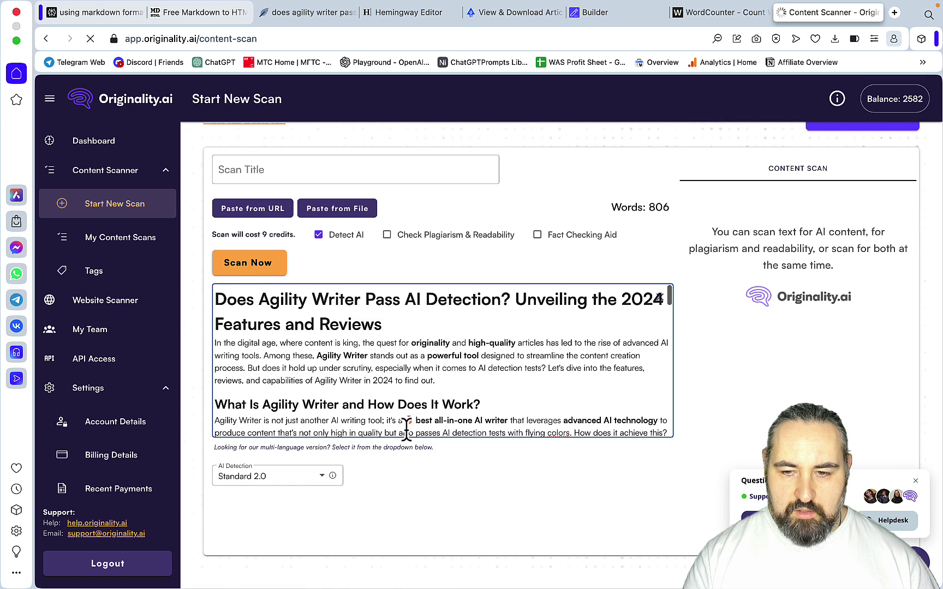
pyautogui.click(595, 563)
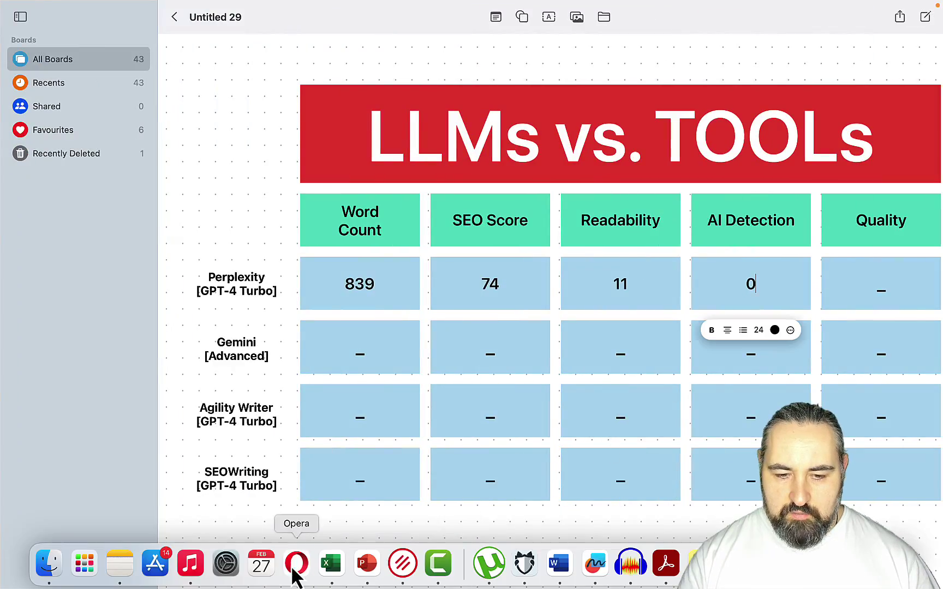
pyautogui.click(295, 566)
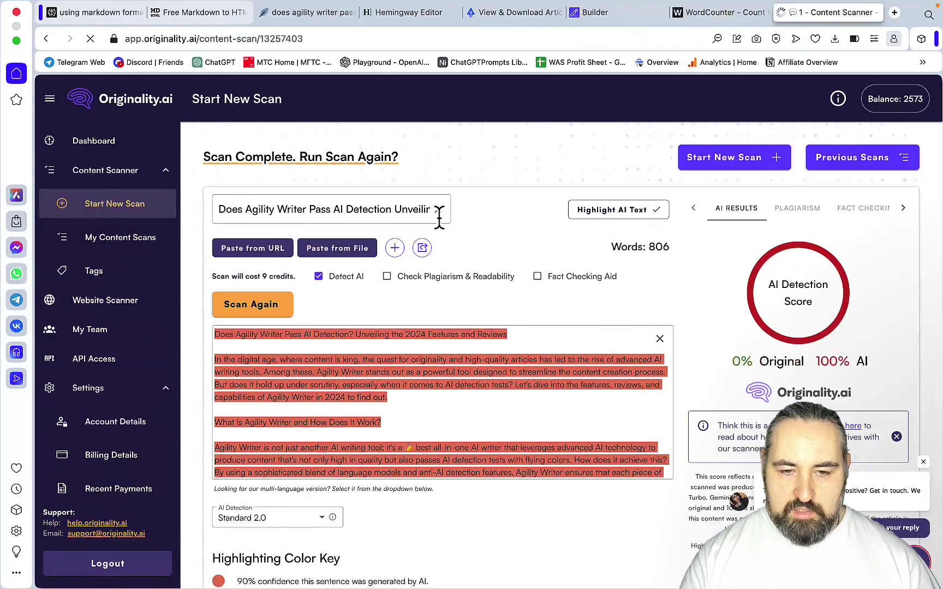
# Scroll through the Perplexity article's analysis in NeuronWriter to review it.
pyautogui.click(308, 12)
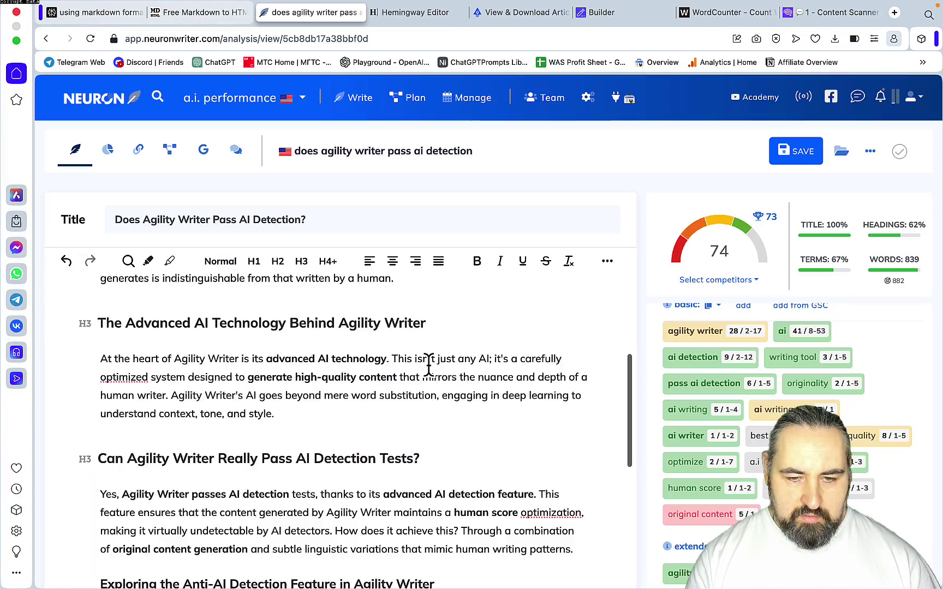
pyautogui.scroll(-1, 428, 366)
pyautogui.scroll(-3, 428, 366)
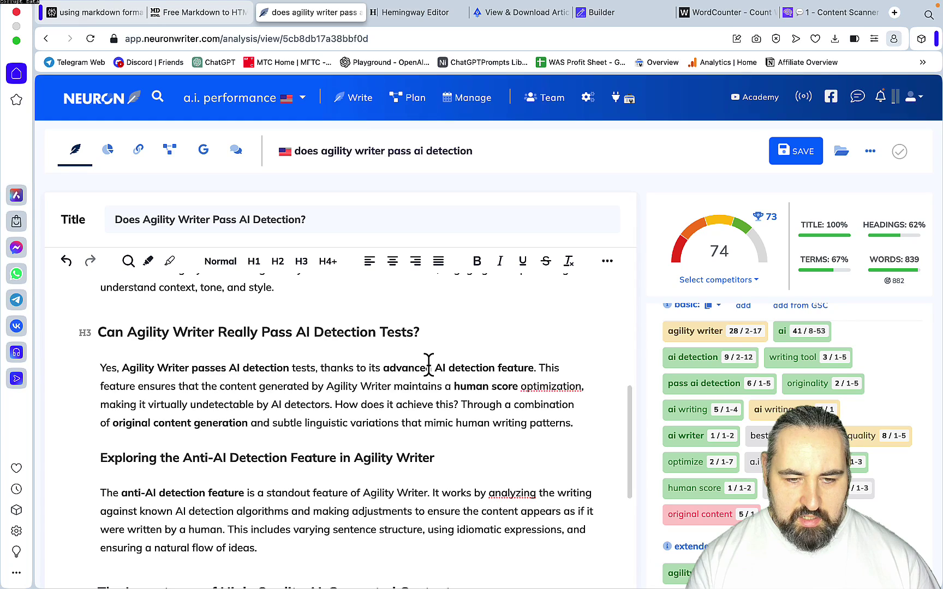
pyautogui.scroll(-1, 428, 365)
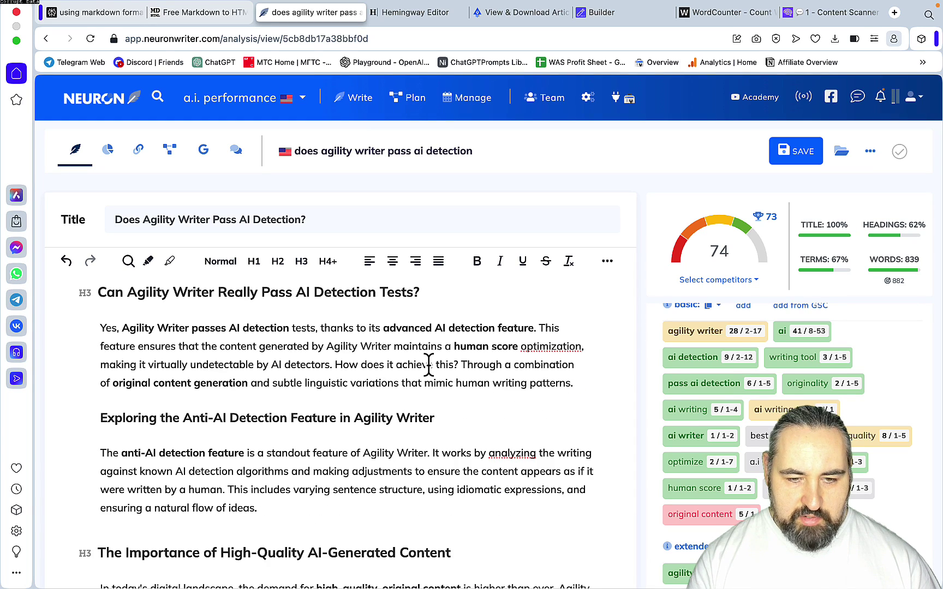
pyautogui.scroll(-3, 429, 365)
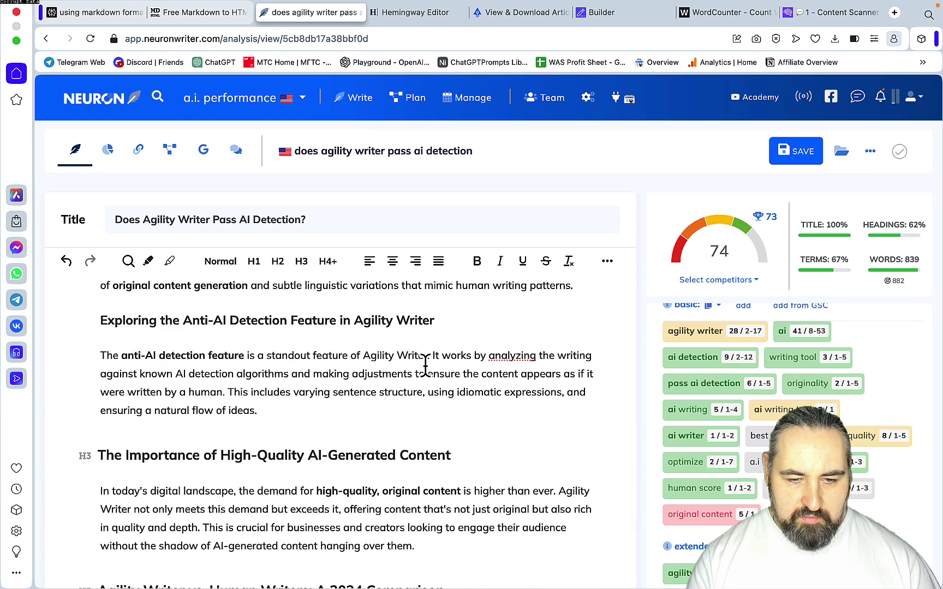
pyautogui.scroll(-1, 426, 365)
pyautogui.scroll(-8, 425, 365)
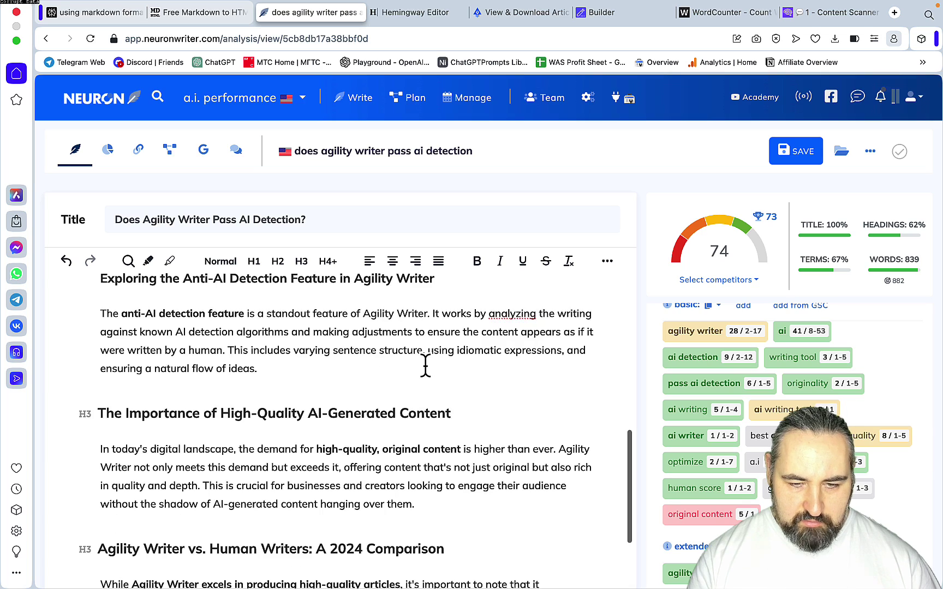
pyautogui.scroll(-3, 425, 365)
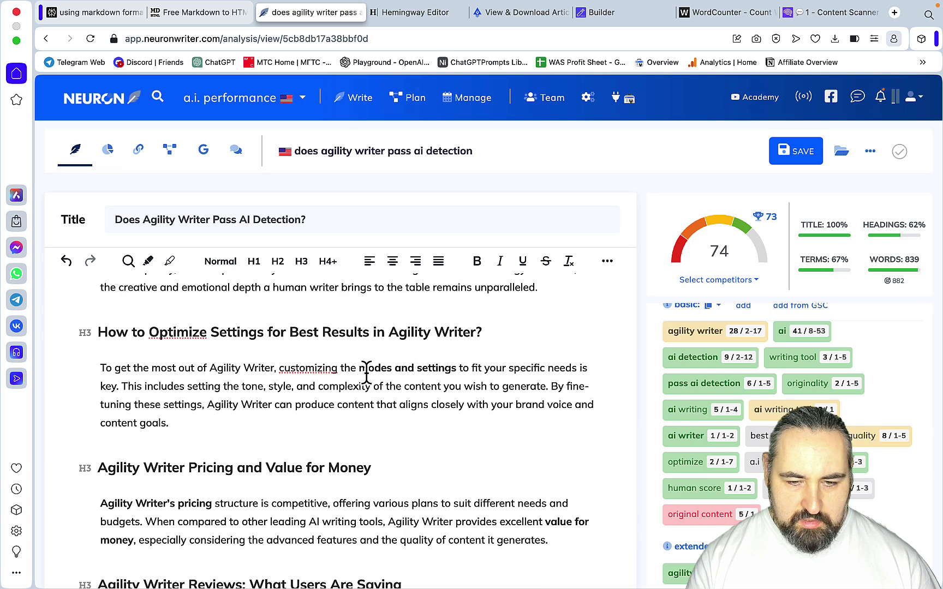
pyautogui.scroll(-4, 439, 377)
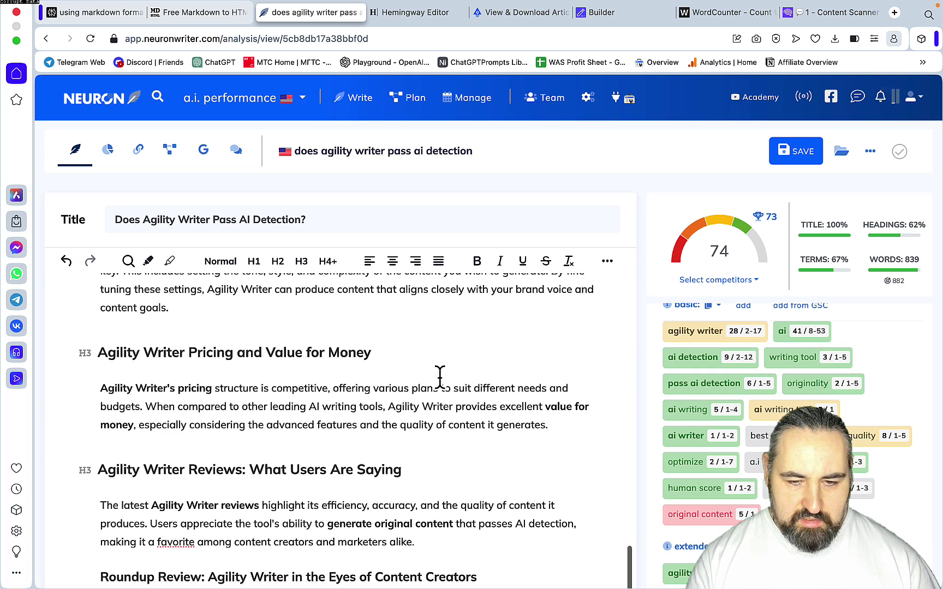
pyautogui.scroll(-9, 440, 376)
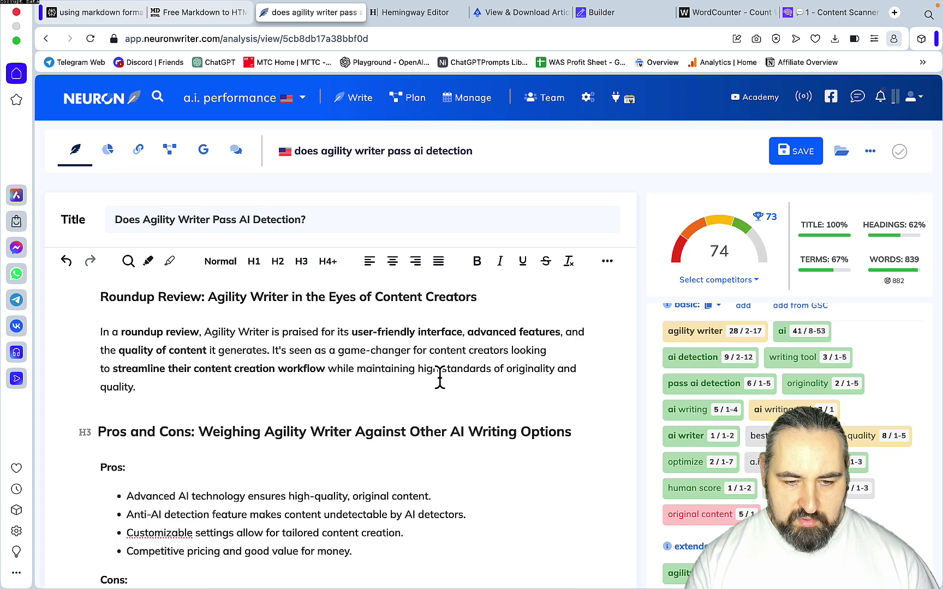
pyautogui.scroll(-5, 440, 376)
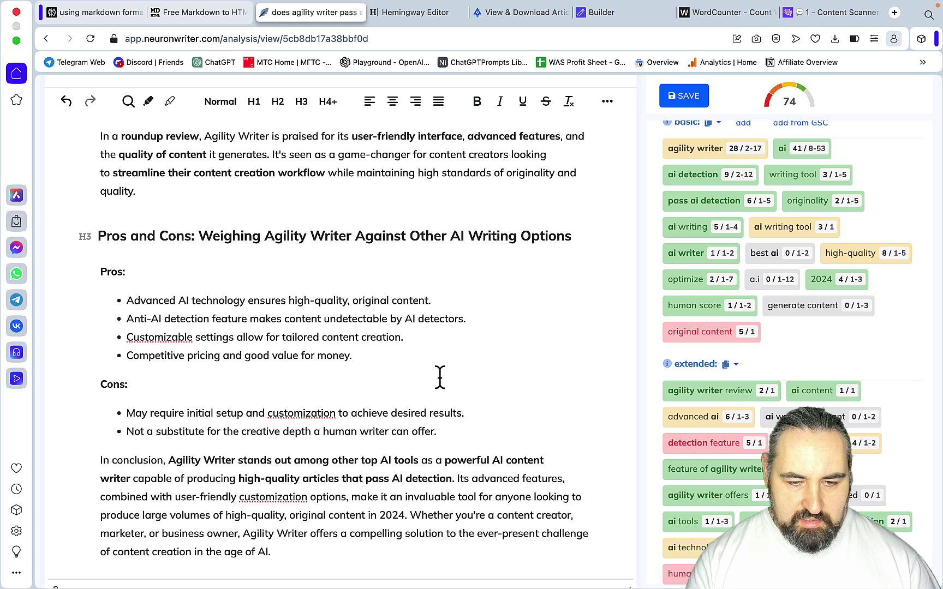
pyautogui.scroll(-1, 440, 376)
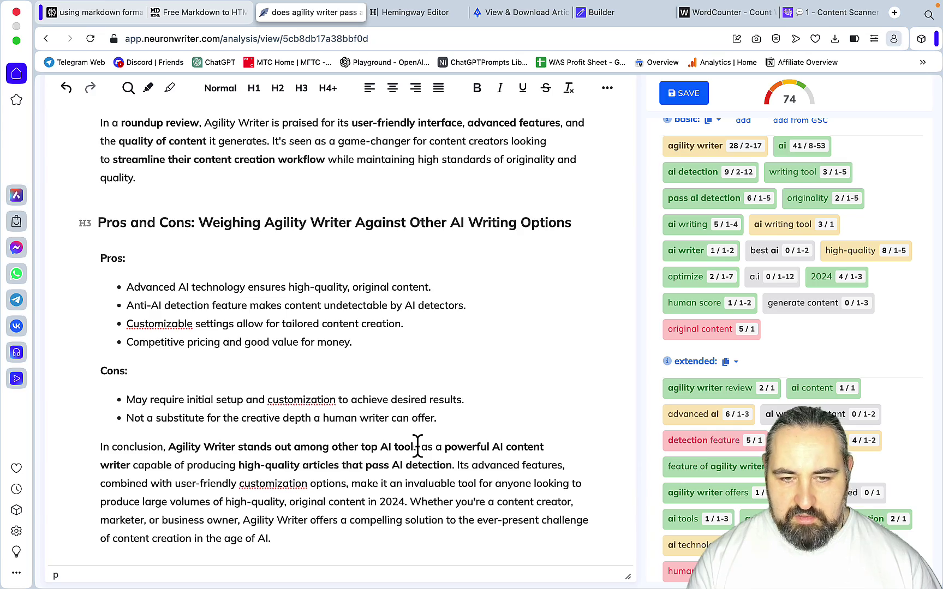
pyautogui.scroll(20, 418, 447)
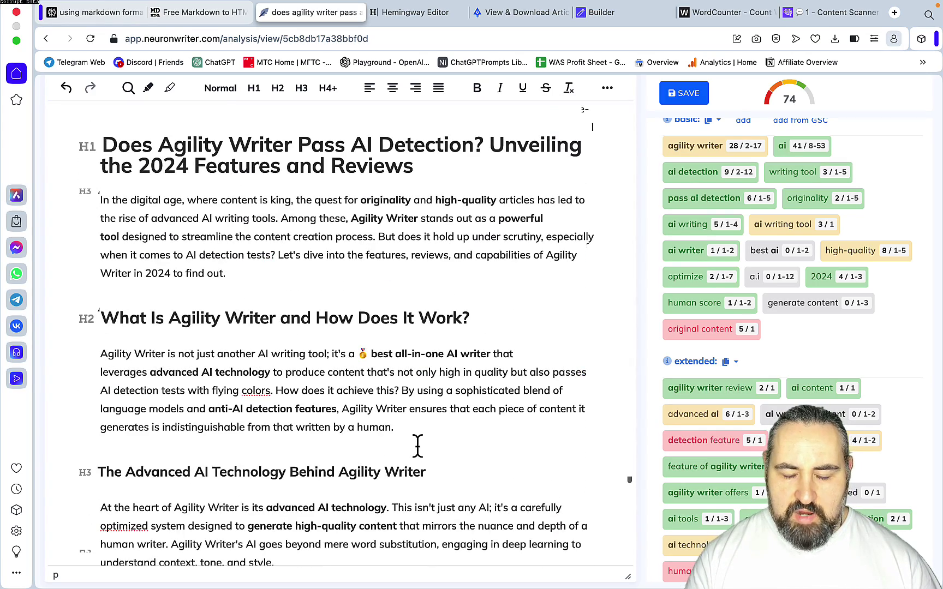
# Enter 6 in Perplexity's Quality cell of the LLMs vs. TOOLs table.
pyautogui.moveTo(622, 587)
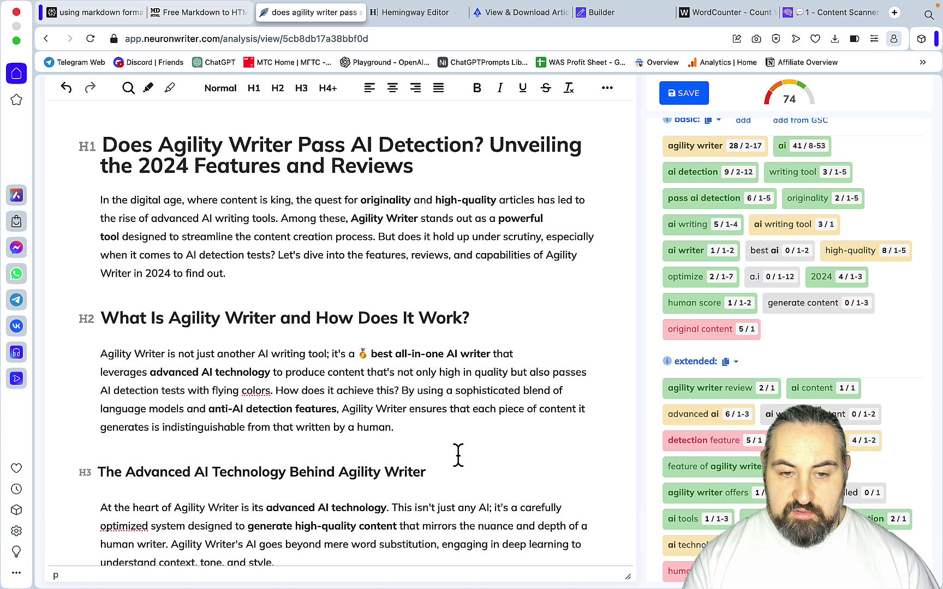
pyautogui.moveTo(558, 585)
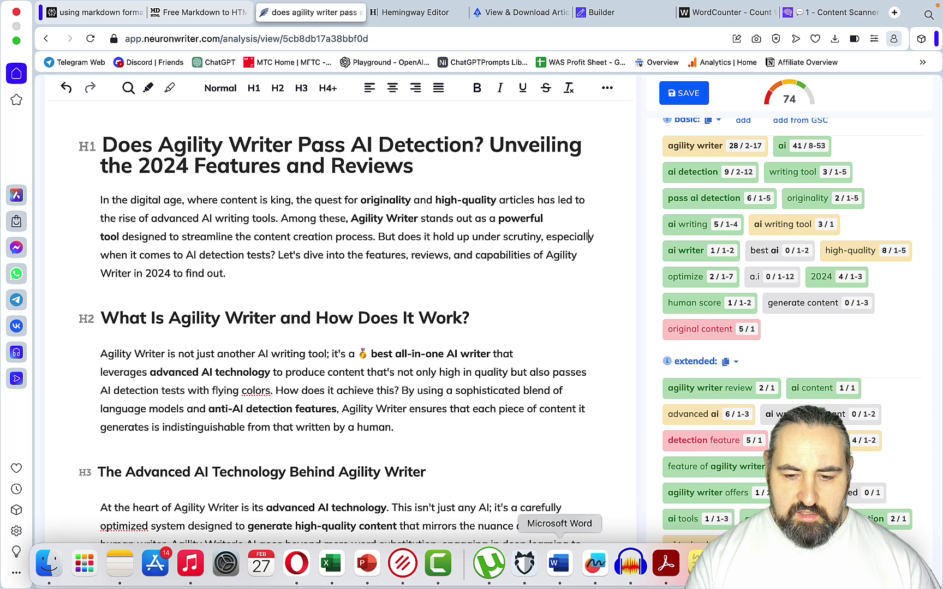
pyautogui.click(594, 565)
pyautogui.click(883, 289)
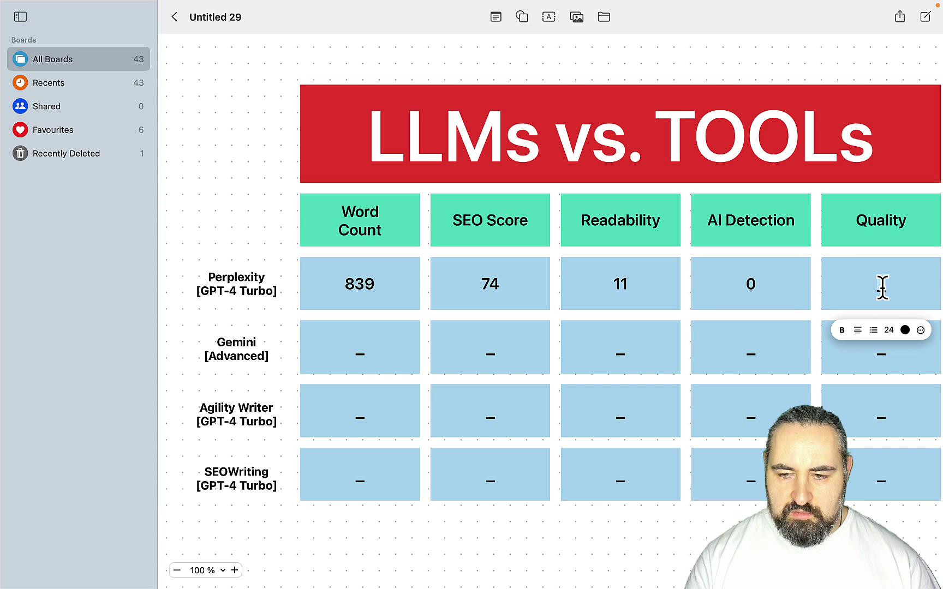
pyautogui.write('6')
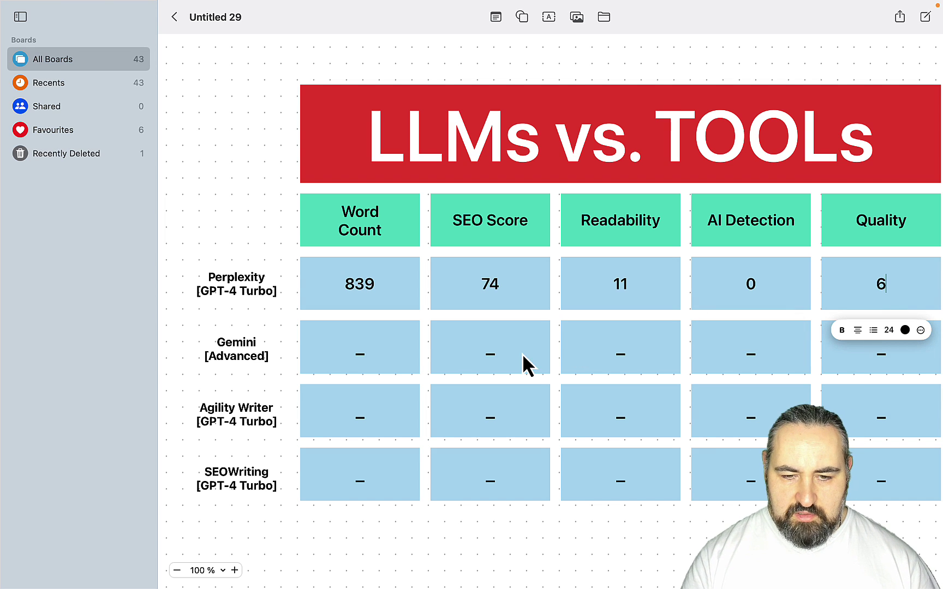
# Copy Gemini's full article response from its More options menu.
pyautogui.click(628, 568)
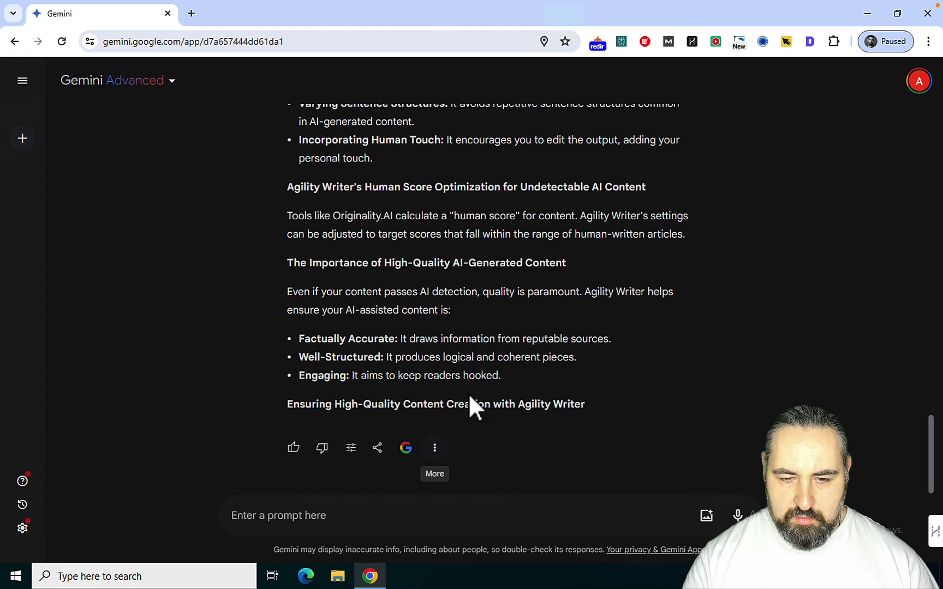
pyautogui.click(434, 447)
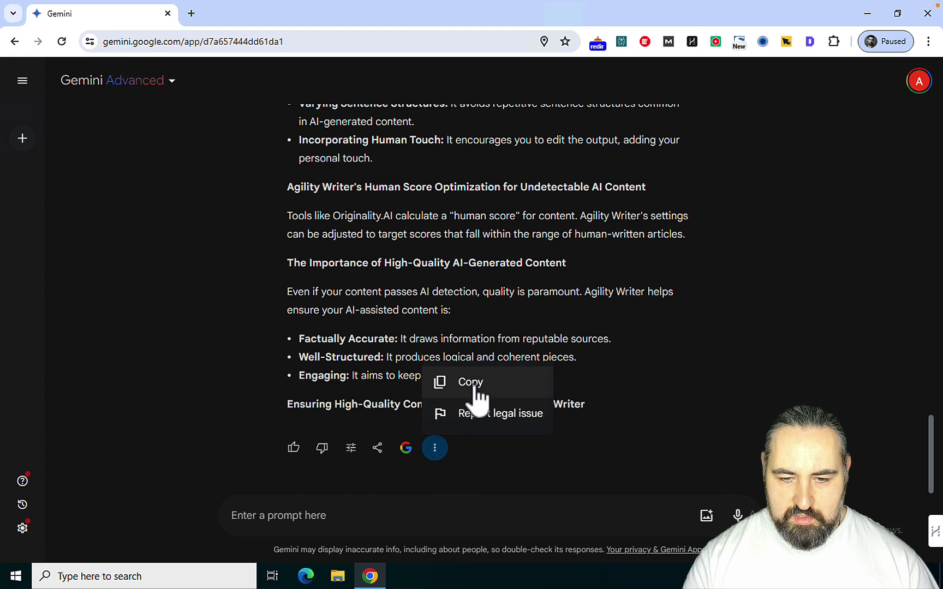
pyautogui.click(473, 384)
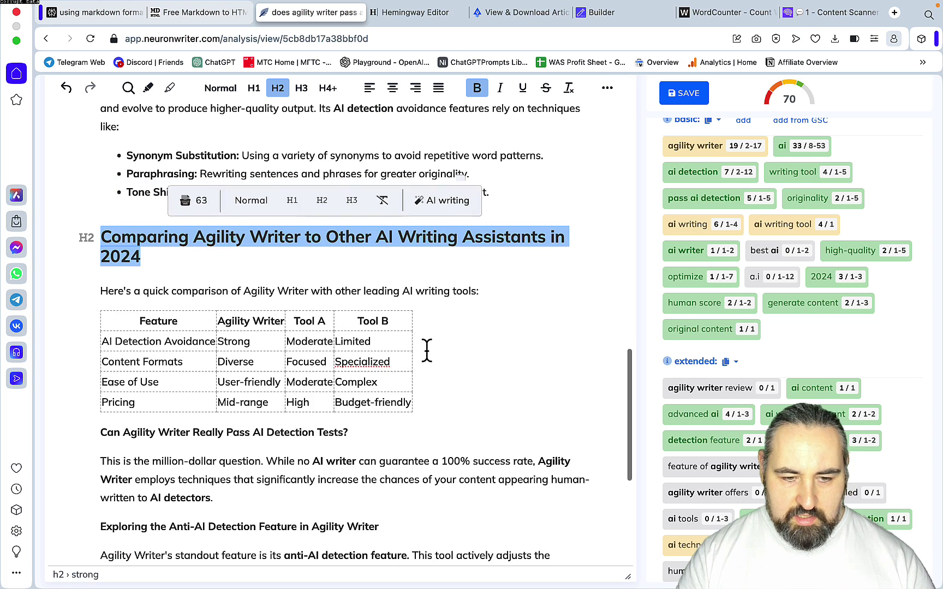
# Make the 'Can Agility Writer Really Pass AI Detection Tests?' line an H2 heading.
pyautogui.scroll(-5, 426, 349)
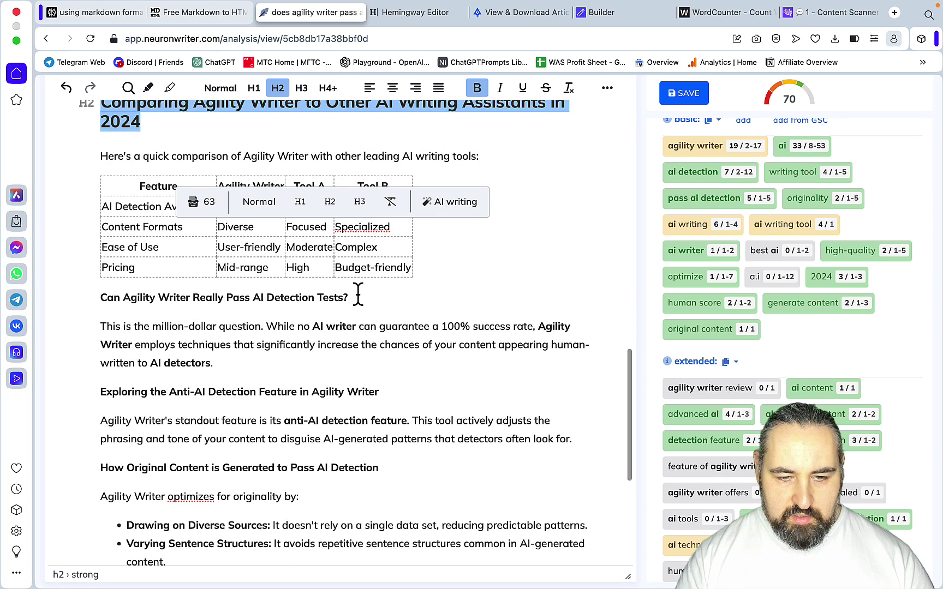
pyautogui.tripleClick(99, 295)
pyautogui.press('super+alt+2')
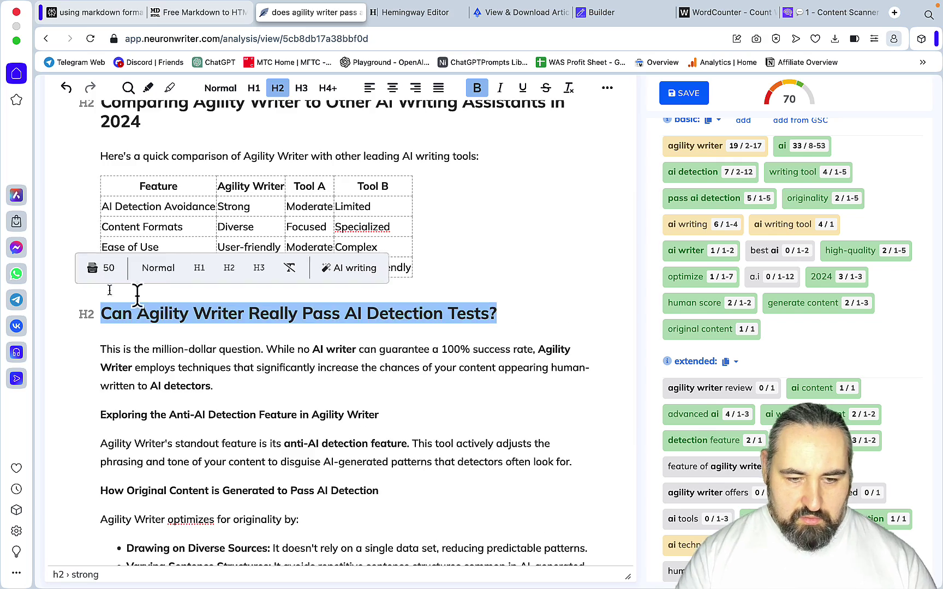
pyautogui.scroll(-5, 312, 358)
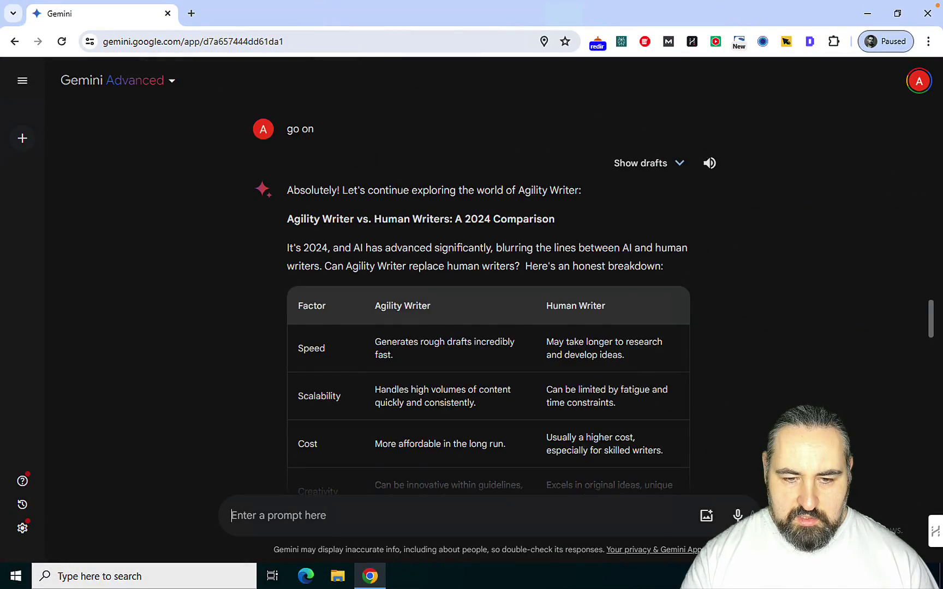
pyautogui.scroll(-10, 645, 386)
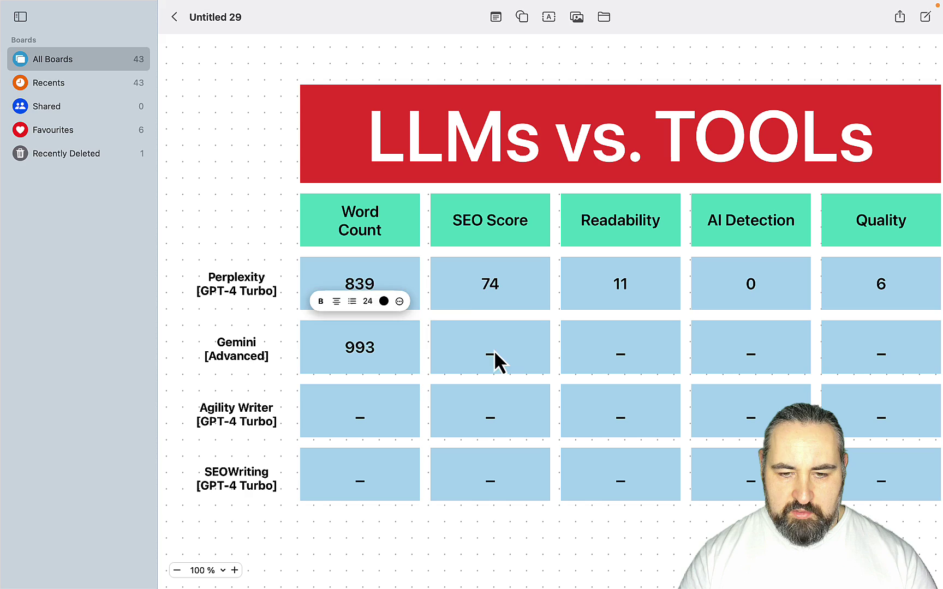
# Enter 75 as Gemini's SEO score in the Freeform table.
pyautogui.doubleClick(495, 352)
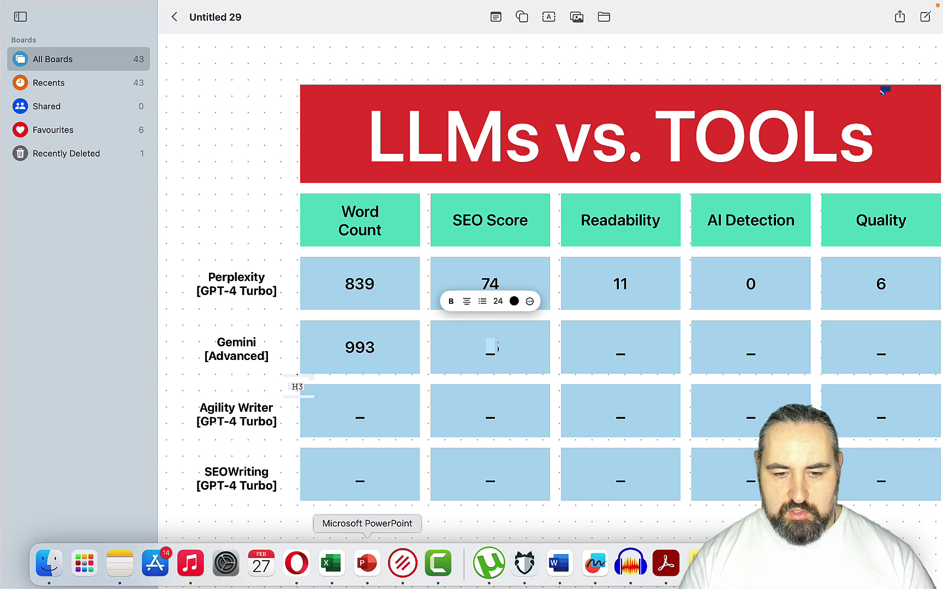
pyautogui.write('75')
pyautogui.click(295, 571)
# Check the Gemini article's Grade 11 in Hemingway Editor and start a new Originality.ai scan.
pyautogui.hotkey('ctrl', 'Tab')
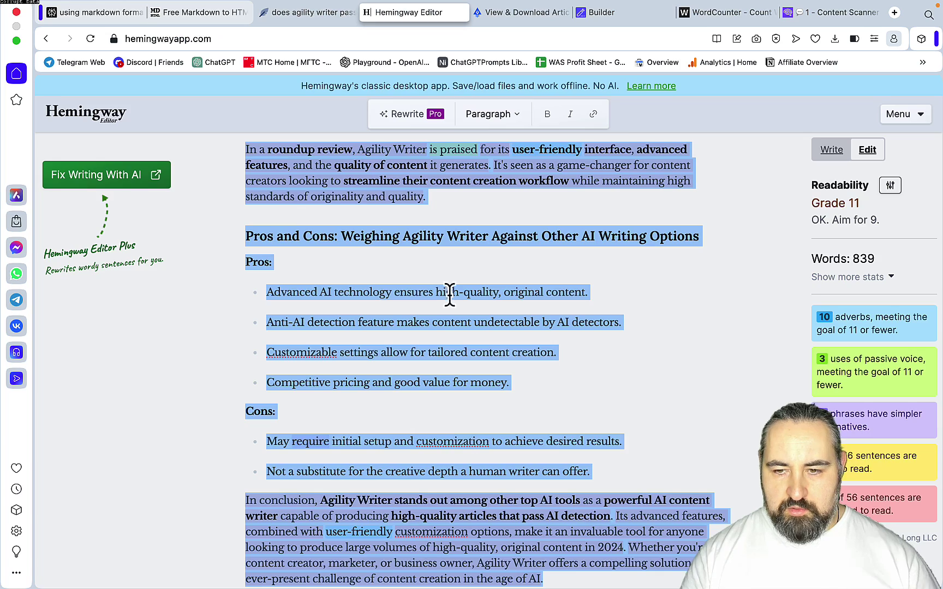
pyautogui.click(452, 303)
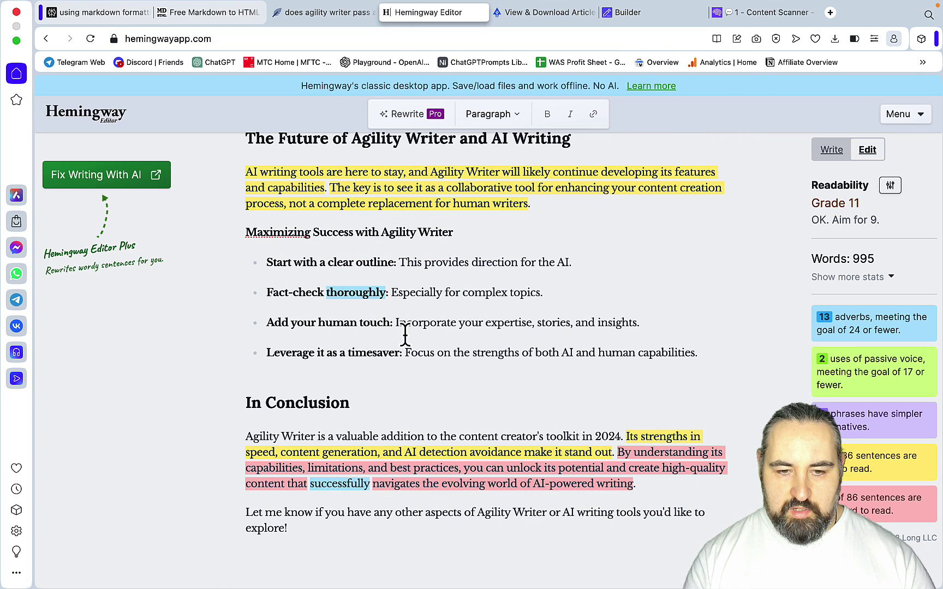
pyautogui.hotkey('ctrl', 'Tab')
pyautogui.click(699, 163)
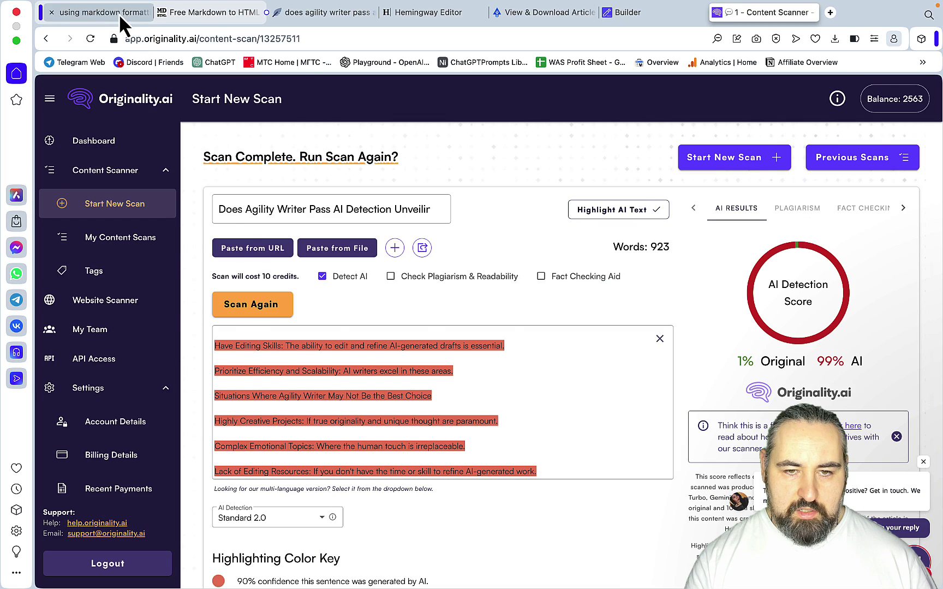
pyautogui.click(322, 12)
# Review the Gemini article in NeuronWriter and enter Quality 6 in Gemini's row.
pyautogui.scroll(-3, 453, 379)
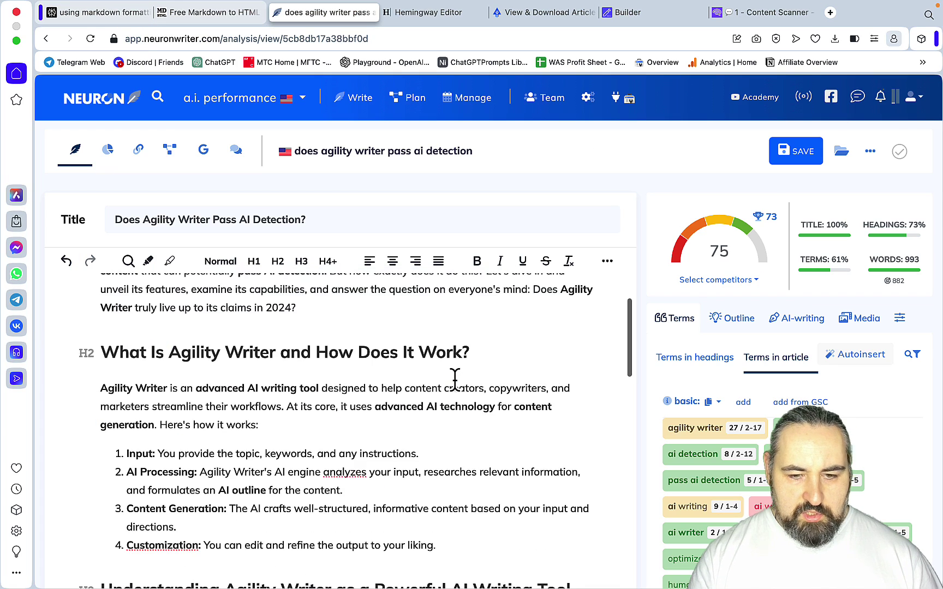
pyautogui.scroll(-2, 454, 379)
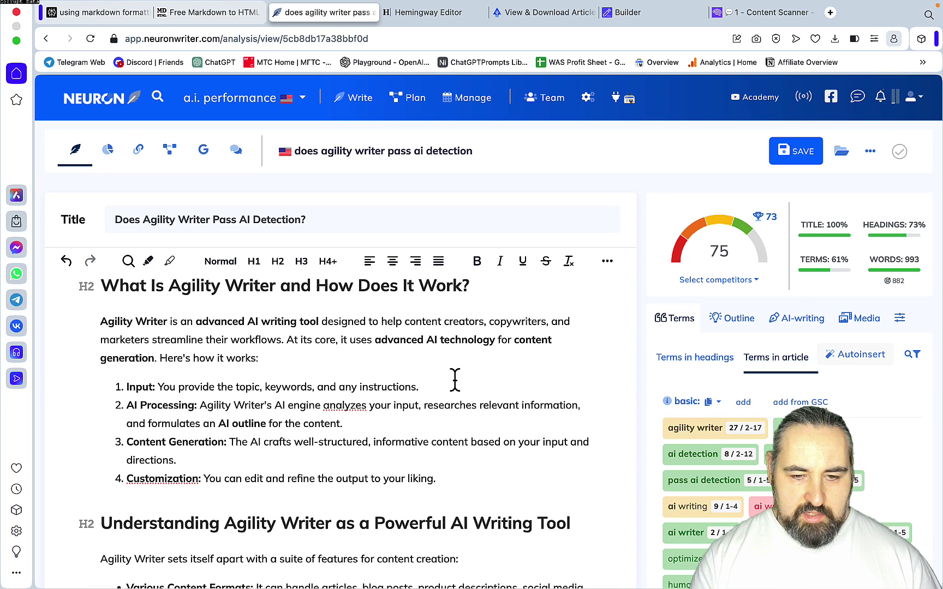
pyautogui.scroll(-5, 455, 380)
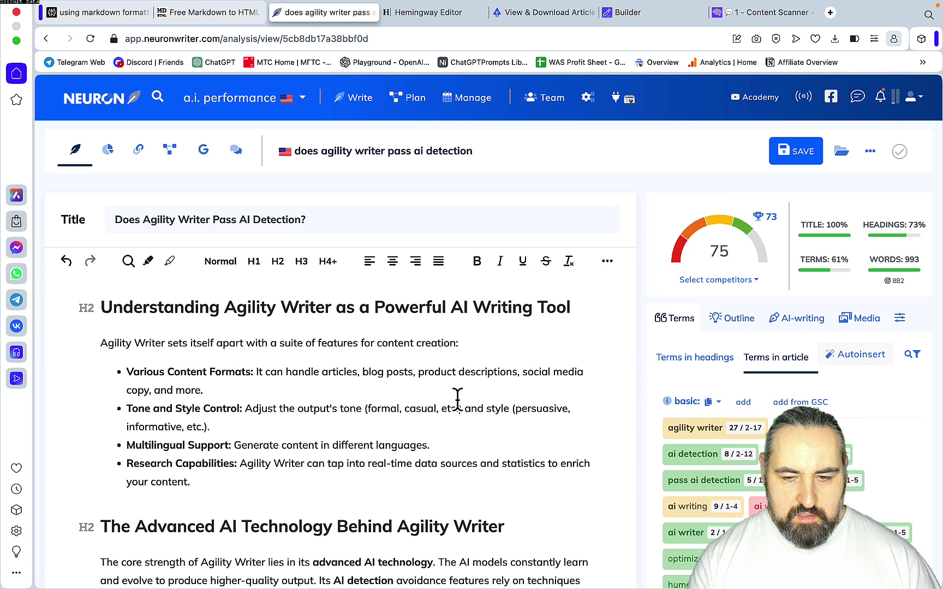
pyautogui.scroll(-1, 457, 399)
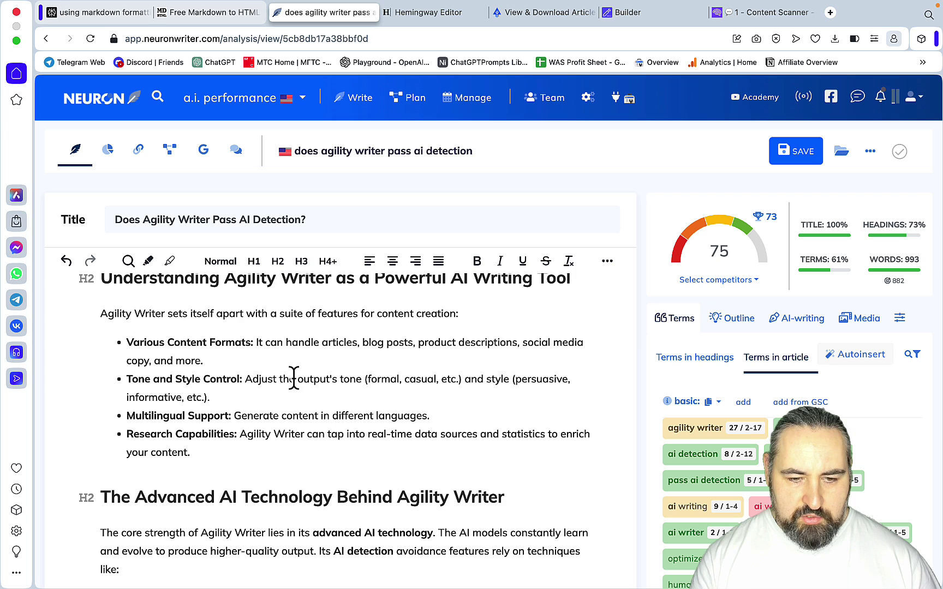
pyautogui.scroll(-6, 303, 380)
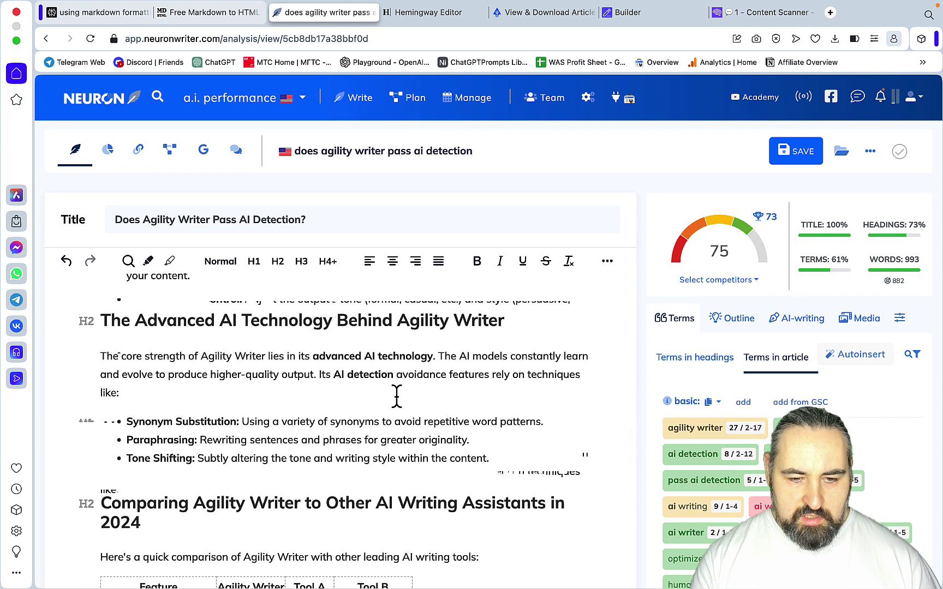
pyautogui.scroll(-2, 396, 396)
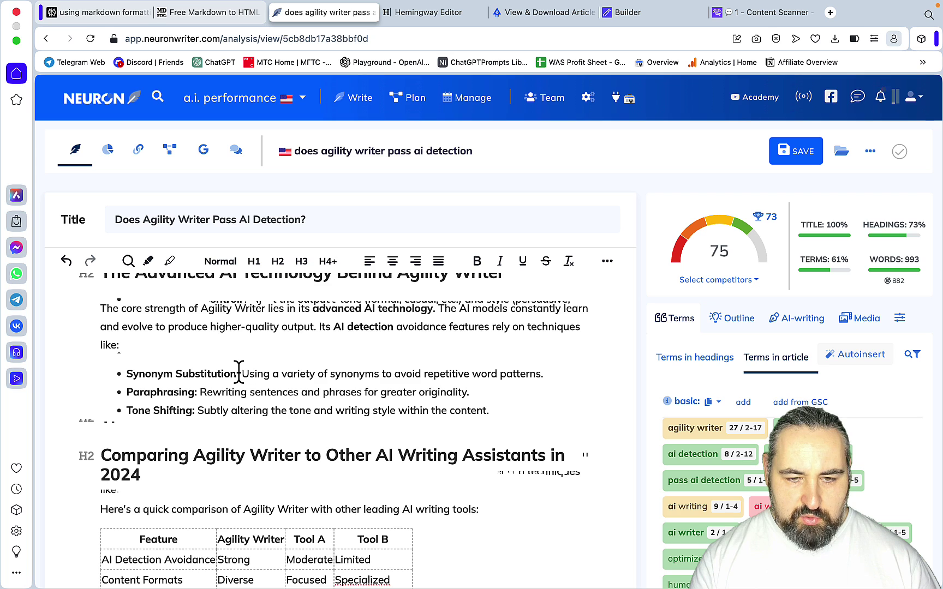
pyautogui.scroll(-5, 239, 368)
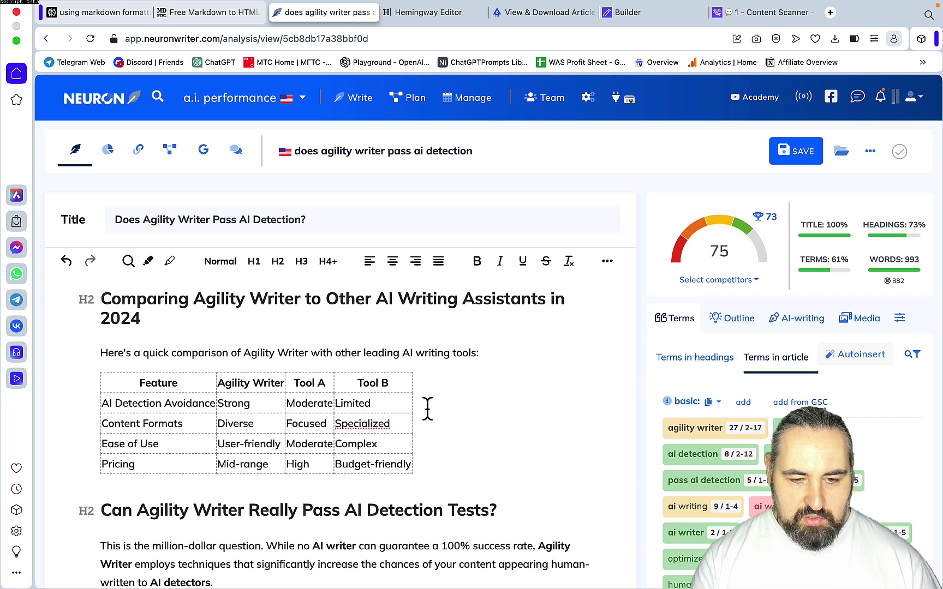
pyautogui.scroll(-7, 427, 410)
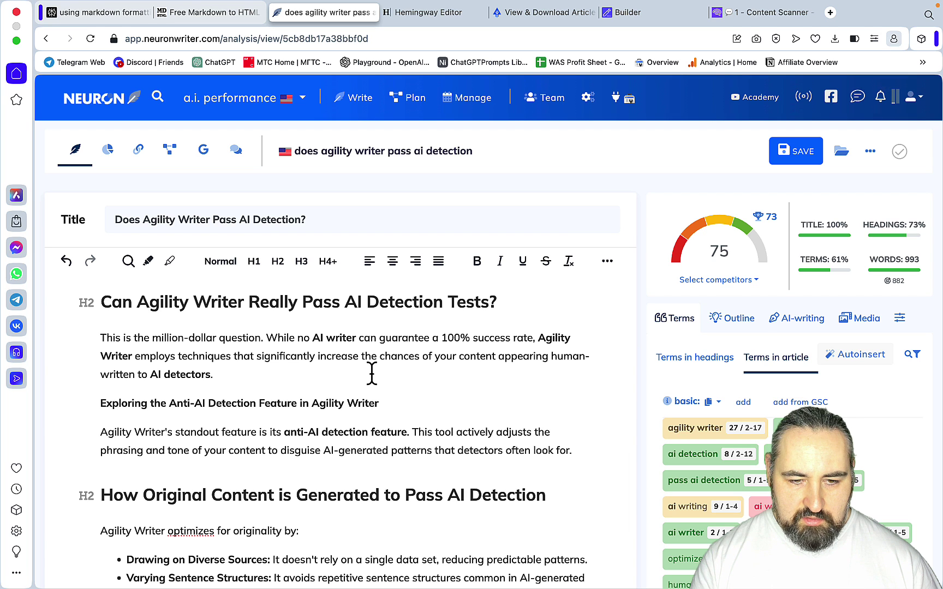
pyautogui.scroll(-6, 371, 374)
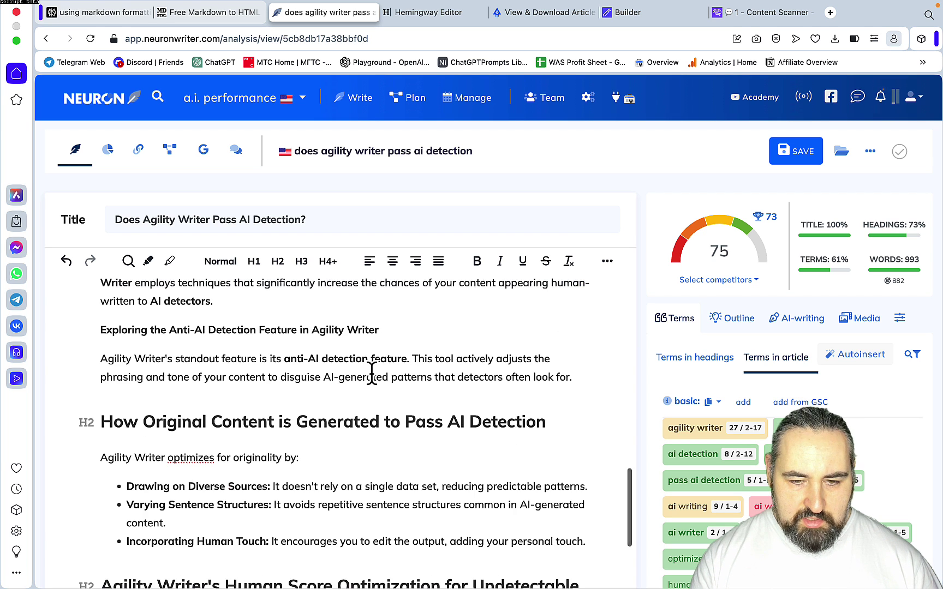
pyautogui.scroll(-15, 371, 385)
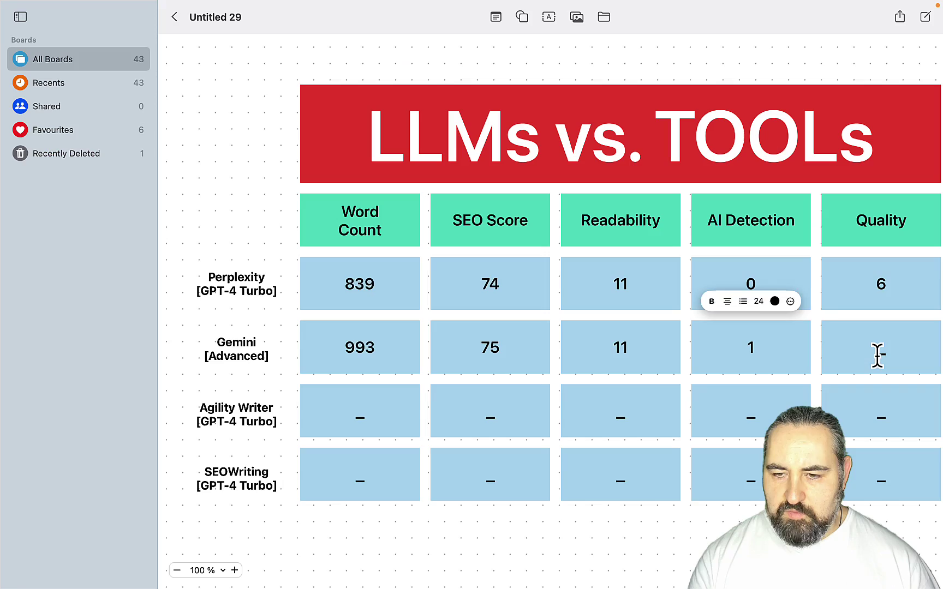
pyautogui.doubleClick(877, 355)
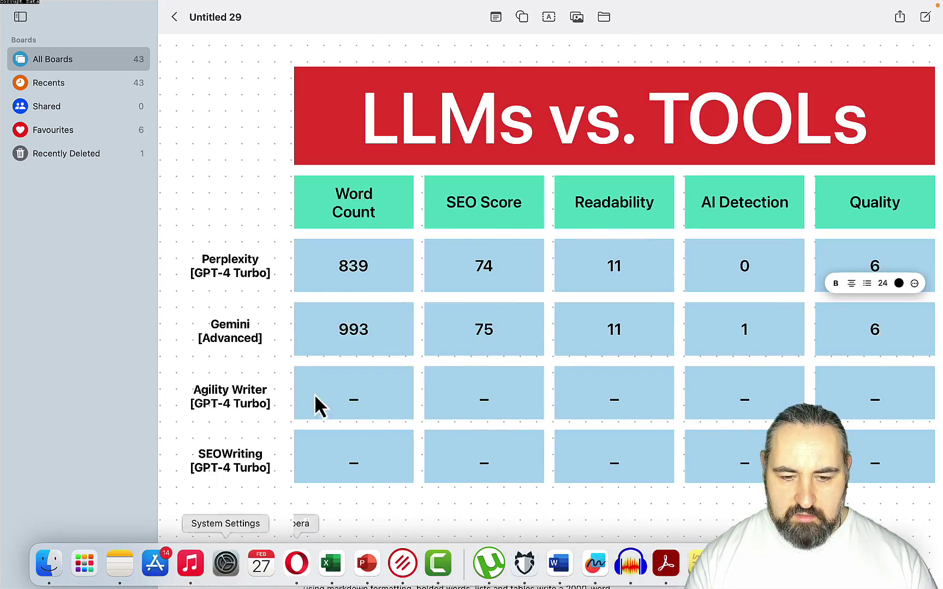
# Open the Agility Writer article generation task in SEOWriting.ai.
pyautogui.click(299, 564)
pyautogui.click(299, 211)
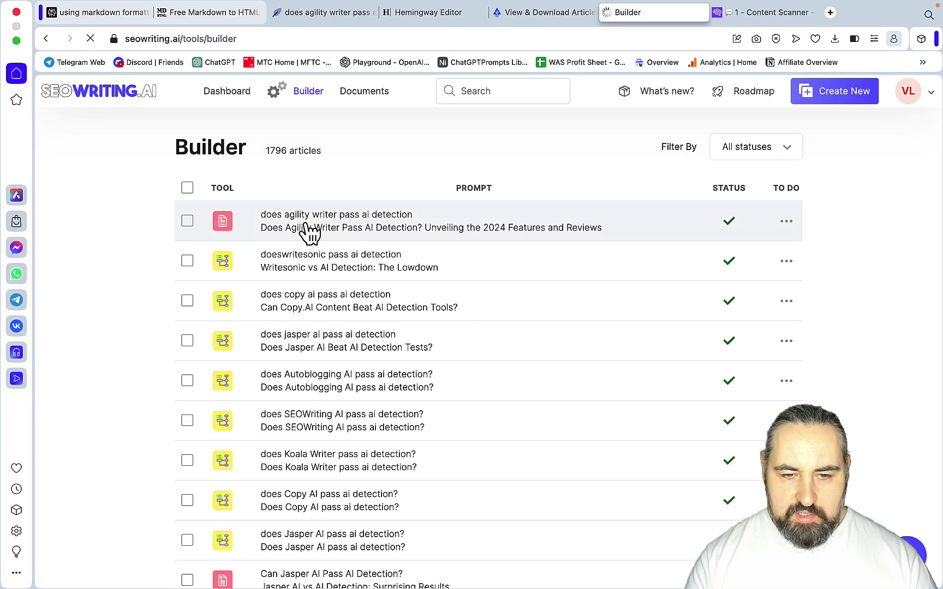
pyautogui.press('super+3')
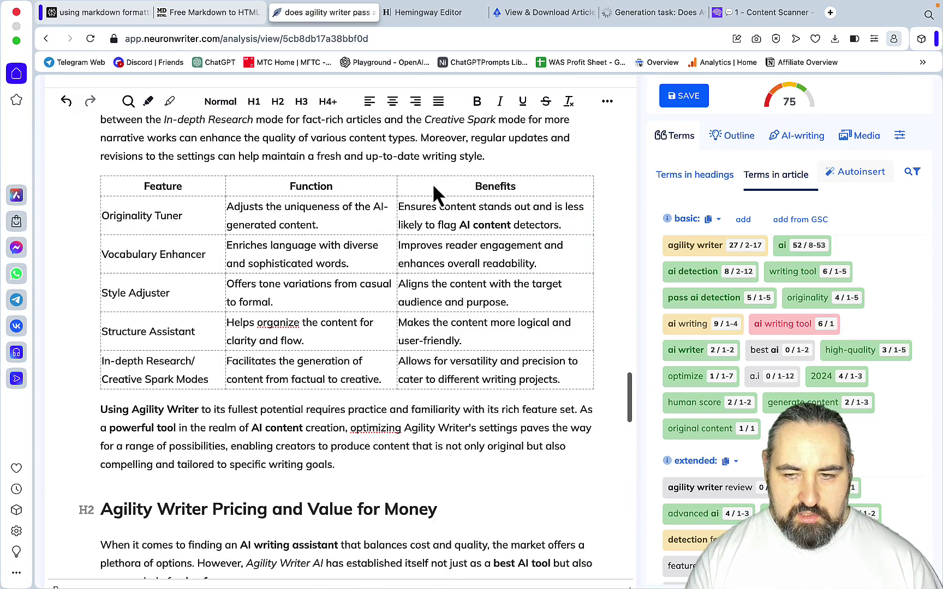
# Scroll to the editor's top to read the Agility Writer article's score 79 and 1975 words.
pyautogui.rightClick(339, 322)
pyautogui.press('Escape')
pyautogui.scroll(15, 498, 305)
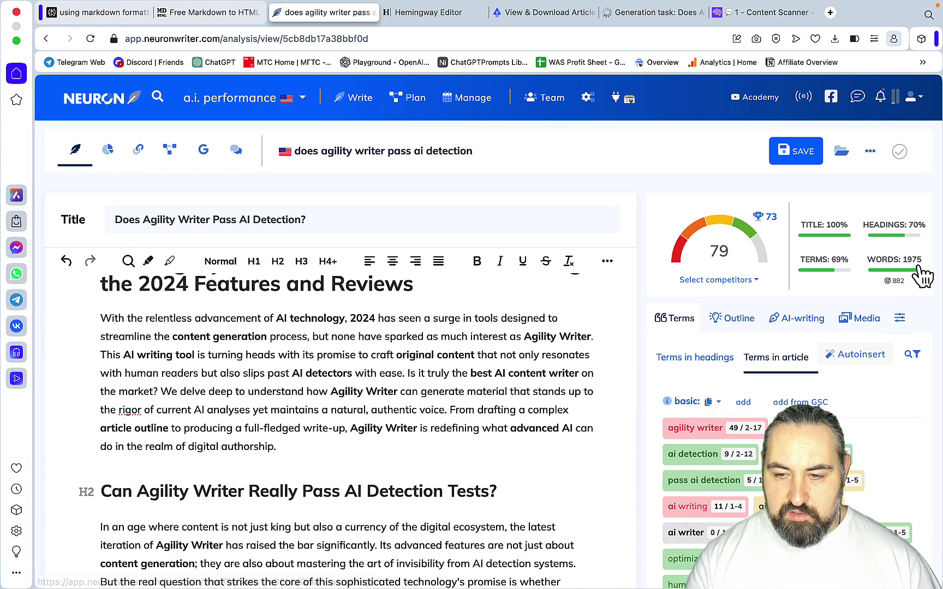
pyautogui.moveTo(685, 582)
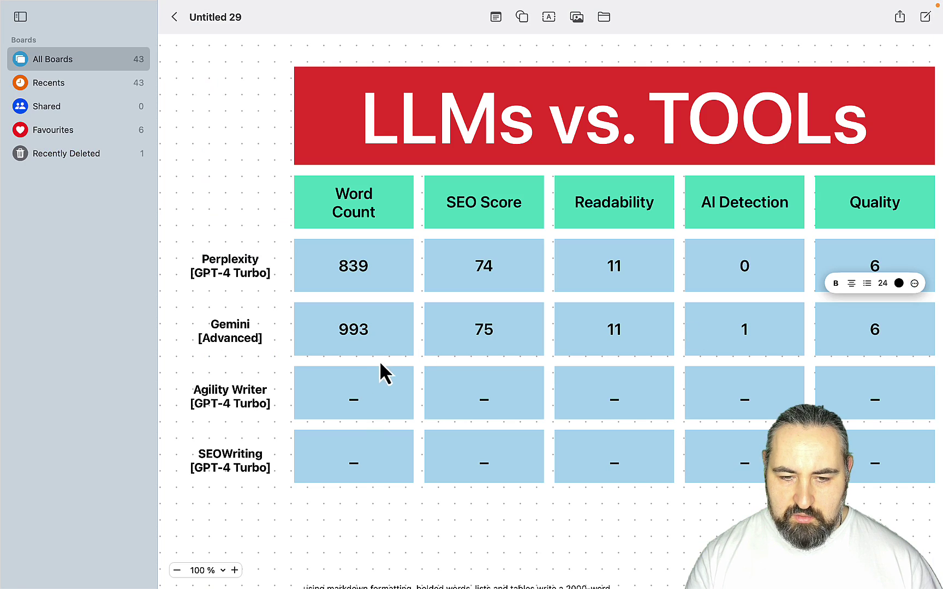
# Enter 1975 words and SEO score 79 in the Agility Writer row.
pyautogui.click(363, 398)
pyautogui.write('1975')
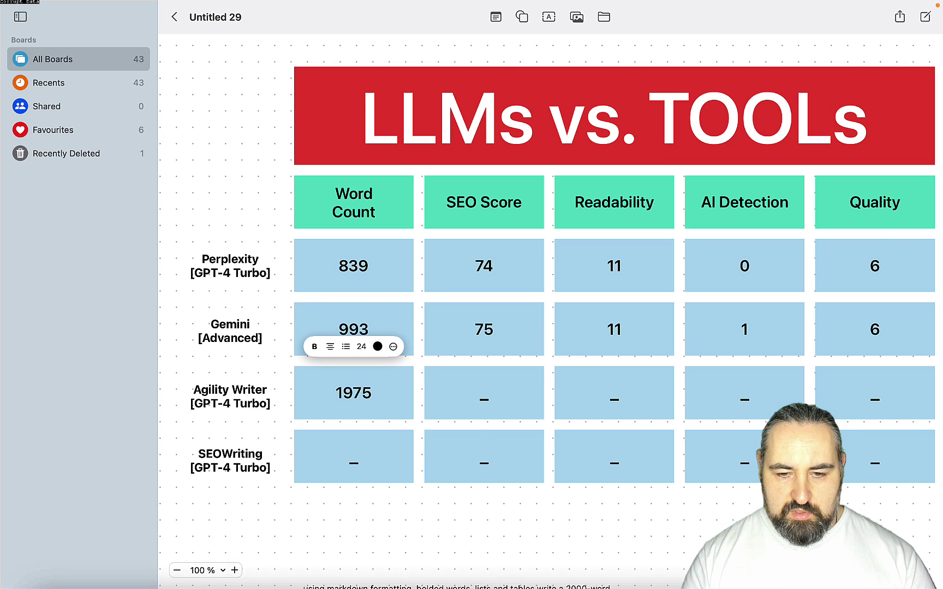
pyautogui.click(486, 410)
pyautogui.press('Return')
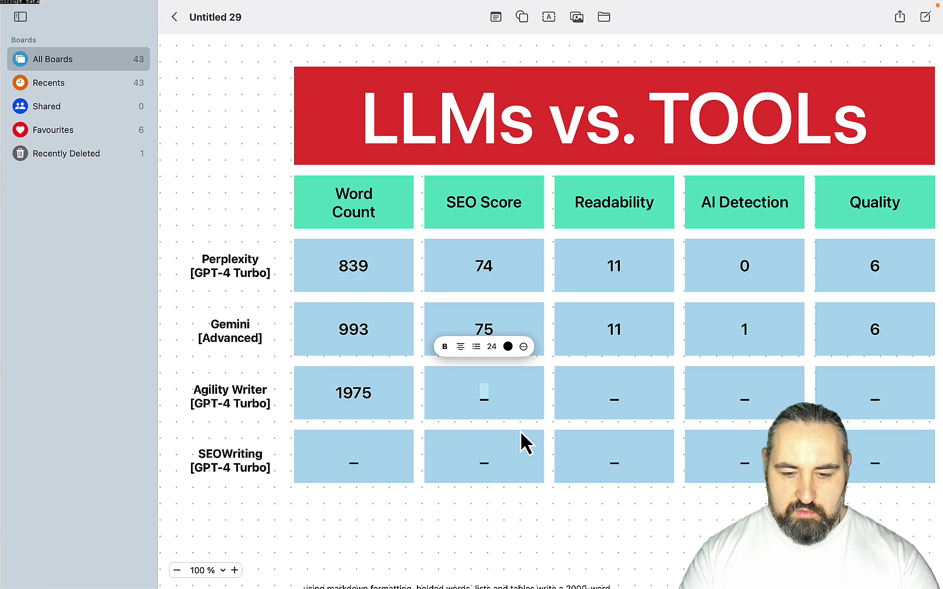
pyautogui.write('79')
pyautogui.click(393, 401)
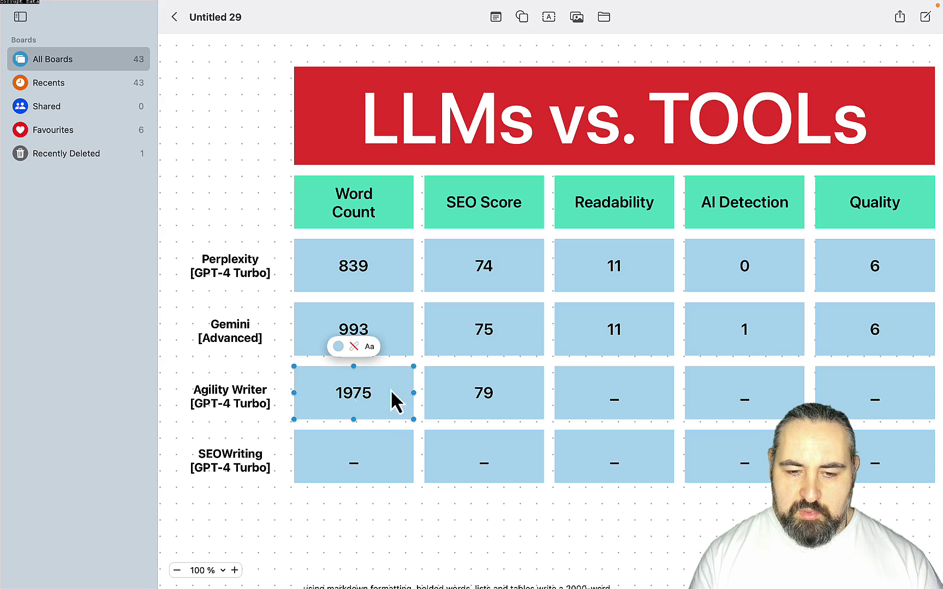
# Paste the Agility Writer article into Hemingway Editor to check its readability.
pyautogui.press('super+Tab')
pyautogui.click(412, 12)
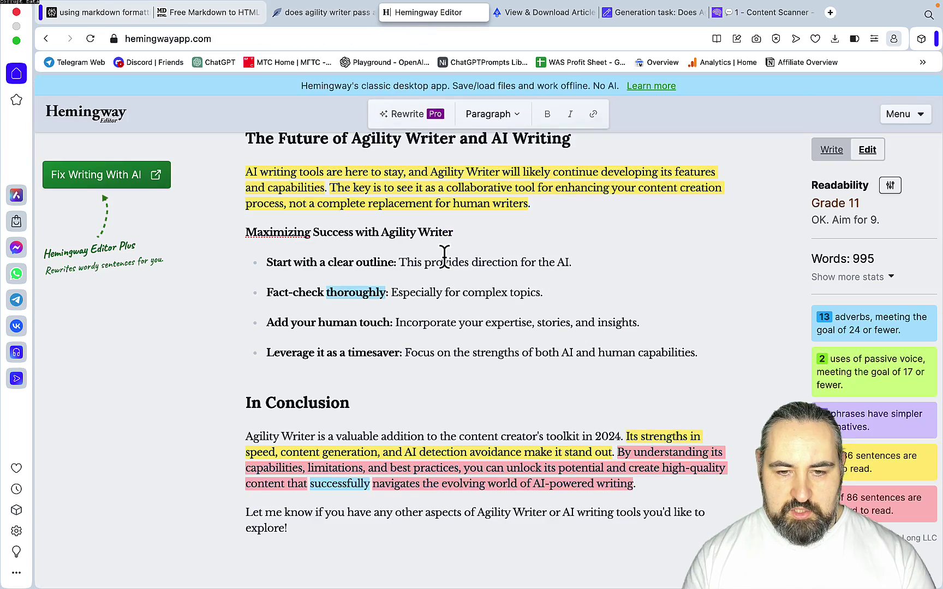
pyautogui.press('super+a')
pyautogui.press('BackSpace')
pyautogui.press('super+v')
pyautogui.rightClick(501, 328)
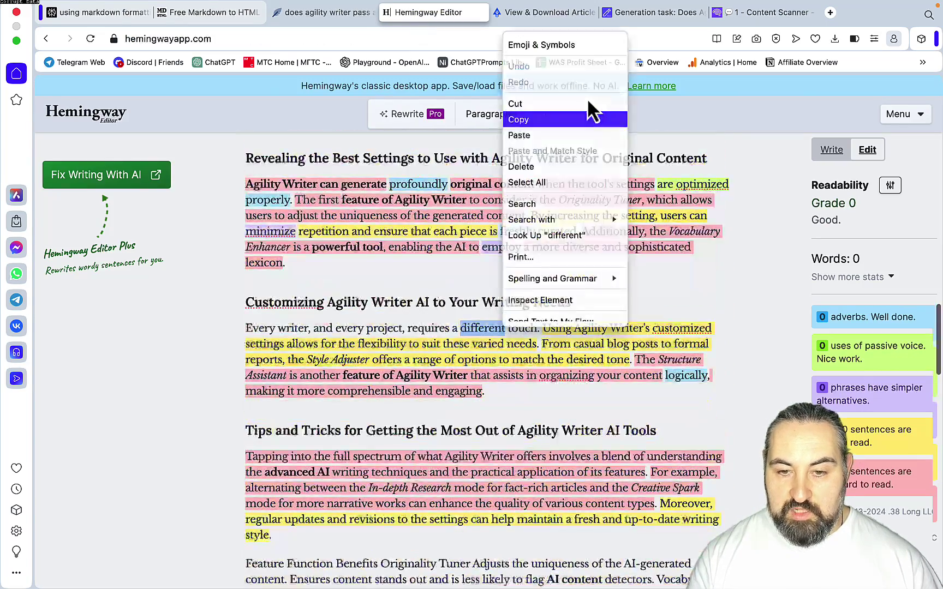
pyautogui.click(588, 115)
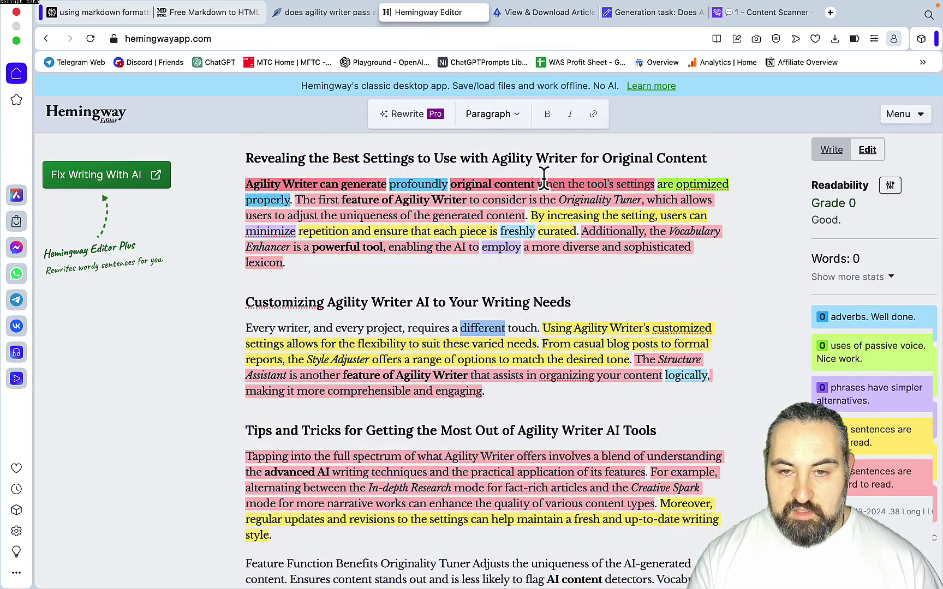
pyautogui.click(749, 12)
# Enter readability 14 and AI detection 0 in the Agility Writer row.
pyautogui.press('super+Tab')
pyautogui.doubleClick(617, 401)
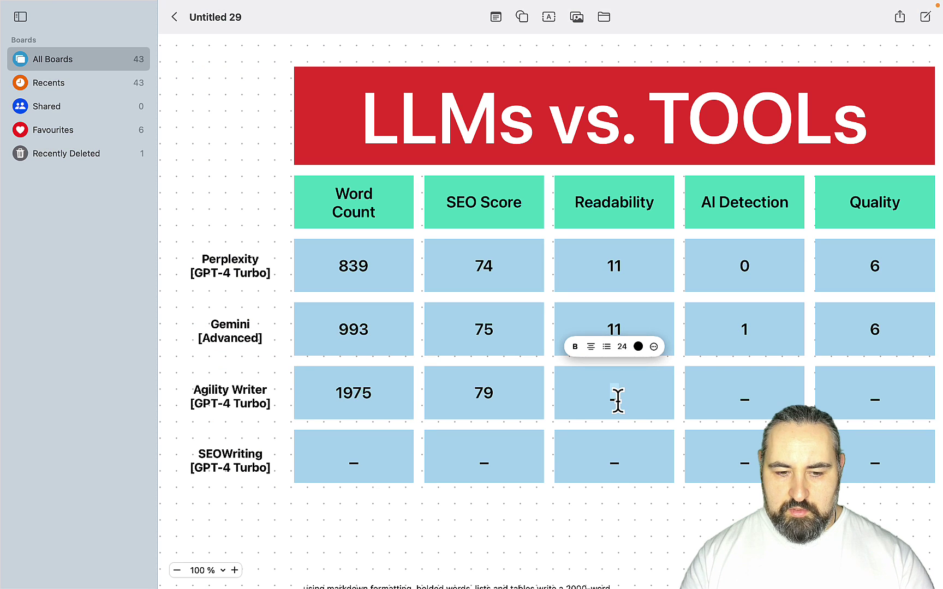
pyautogui.write('14')
pyautogui.doubleClick(749, 403)
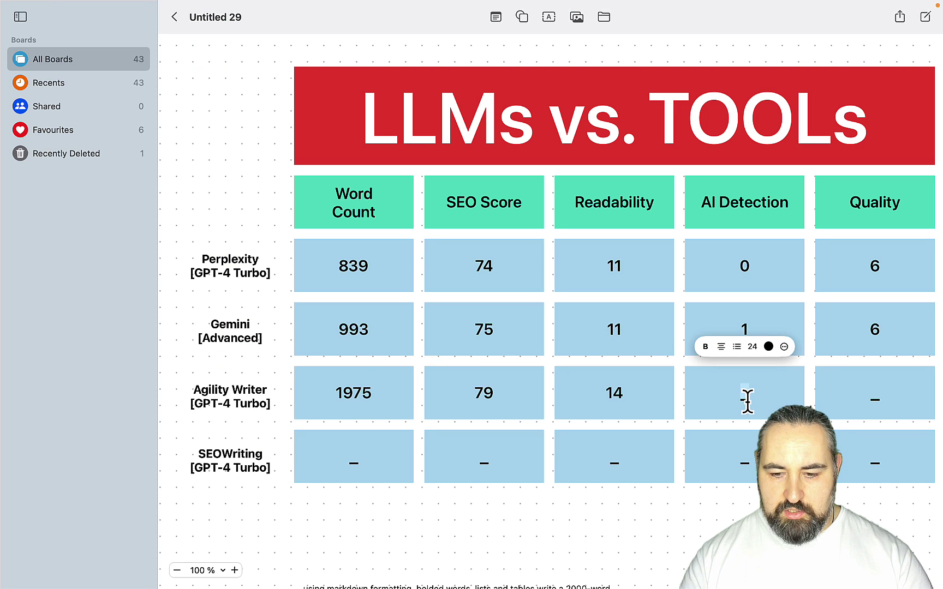
pyautogui.write('0')
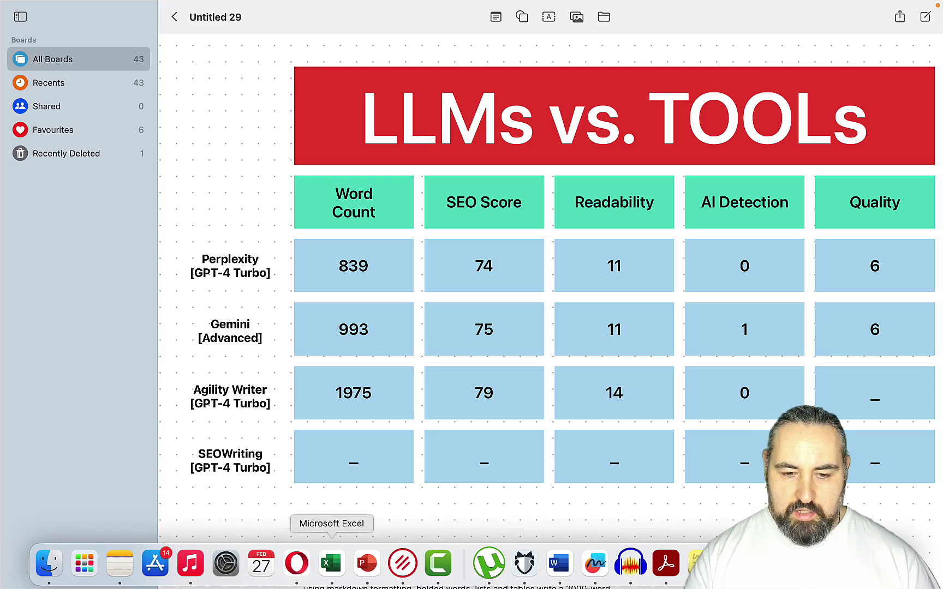
pyautogui.click(297, 565)
# Scroll through the 2040-word Agility Writer article in SEOWriting.ai, then go back to Freeform.
pyautogui.hotkey('ctrl', 'shift', 'Tab')
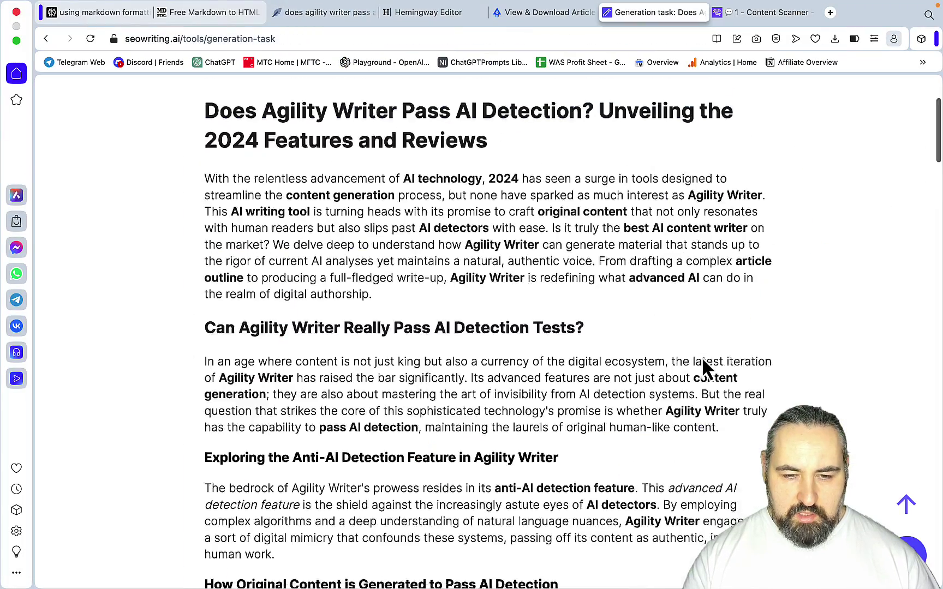
pyautogui.scroll(-3, 703, 357)
pyautogui.scroll(10, 658, 326)
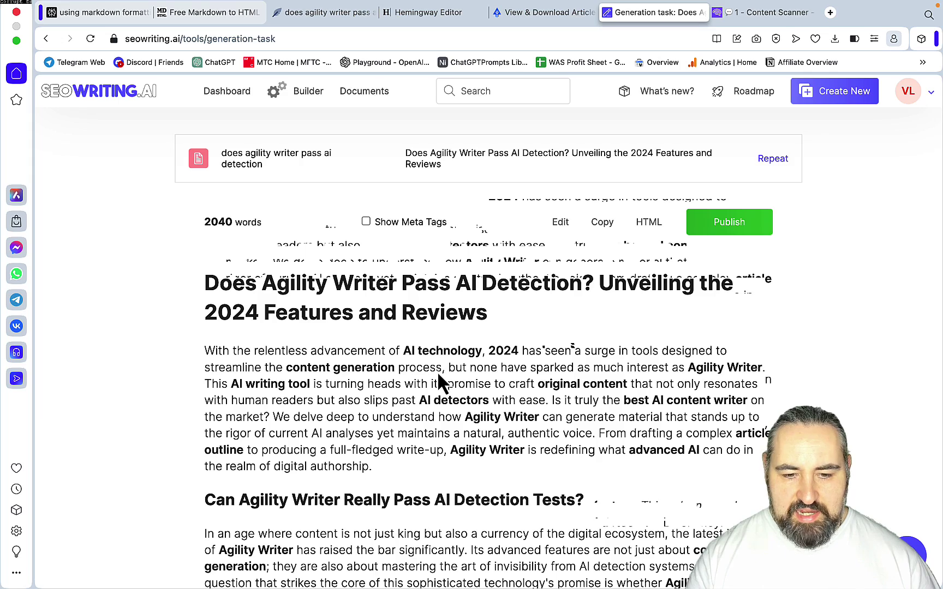
pyautogui.scroll(-20, 438, 371)
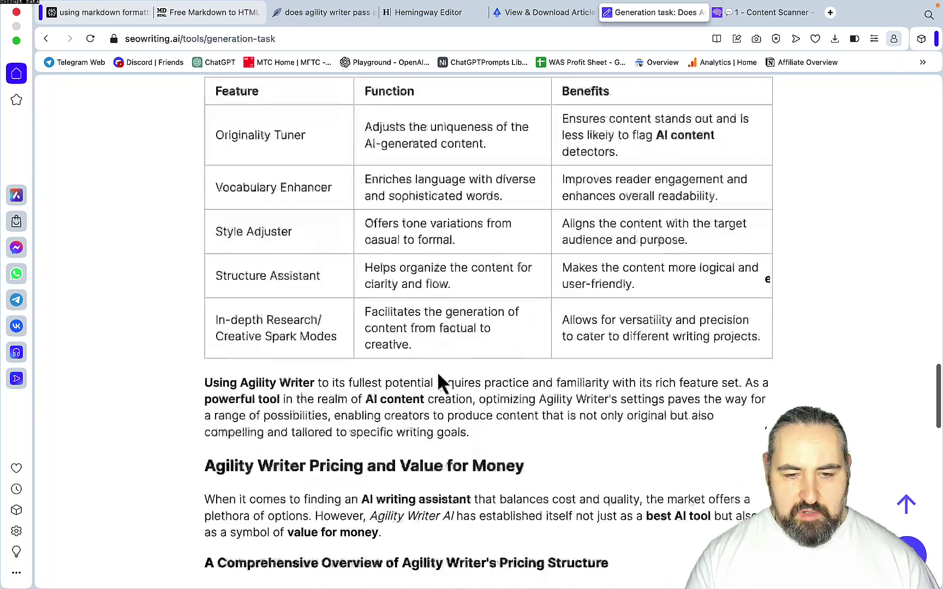
pyautogui.scroll(15, 437, 371)
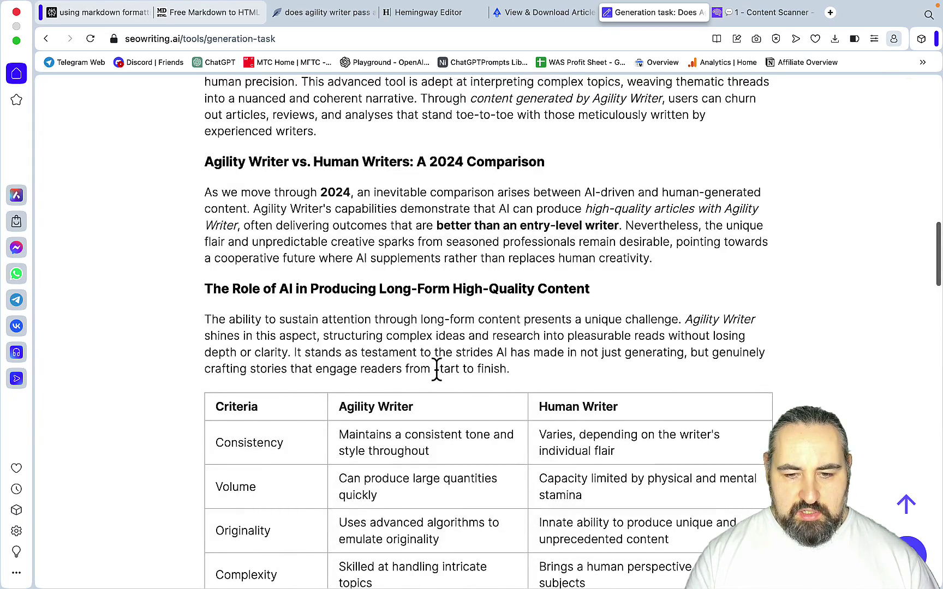
pyautogui.scroll(20, 437, 371)
pyautogui.moveTo(595, 565)
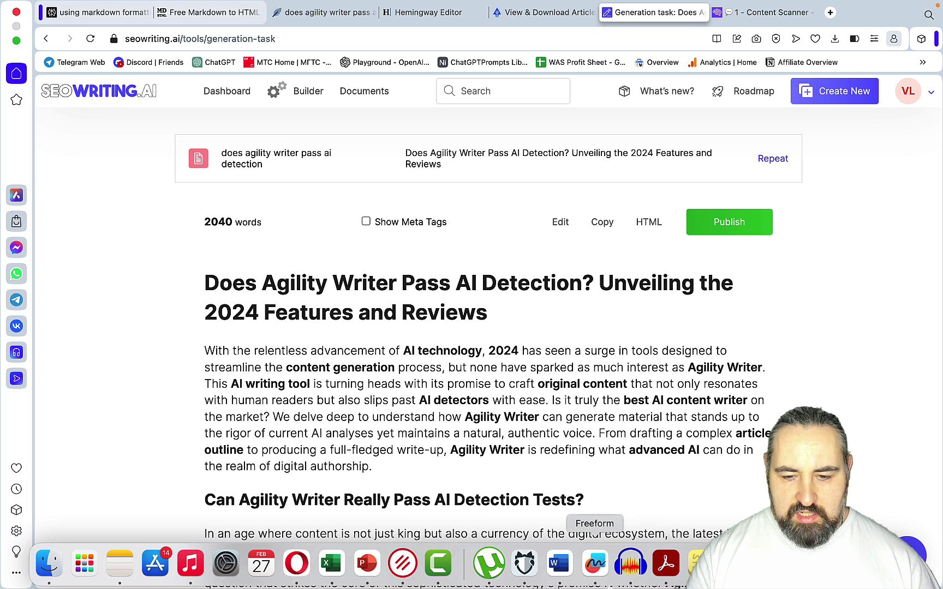
pyautogui.click(594, 565)
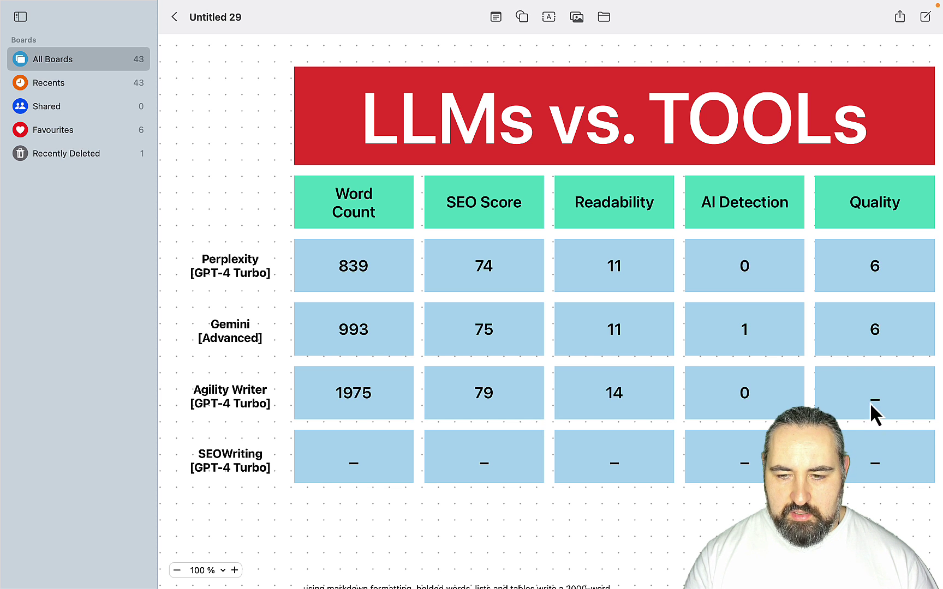
# Enter a quality score of 7 for both the Agility Writer and SEOWriting rows.
pyautogui.doubleClick(874, 404)
pyautogui.write('7')
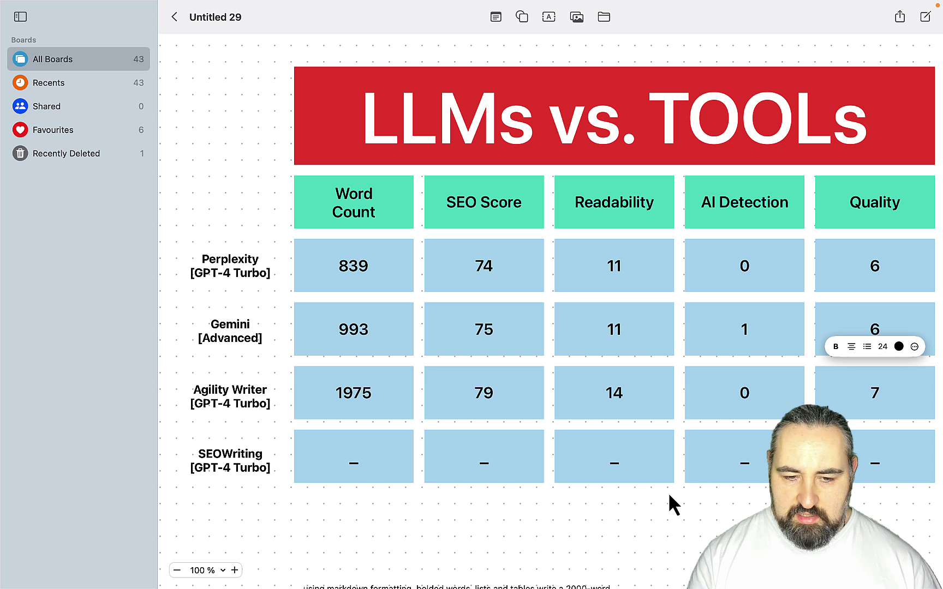
pyautogui.click(668, 492)
pyautogui.doubleClick(875, 461)
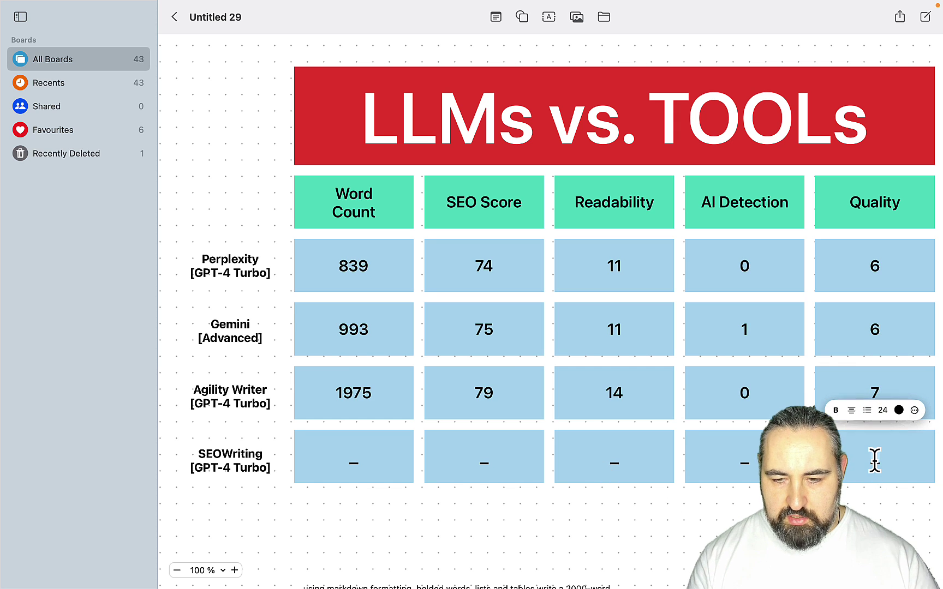
pyautogui.write('7')
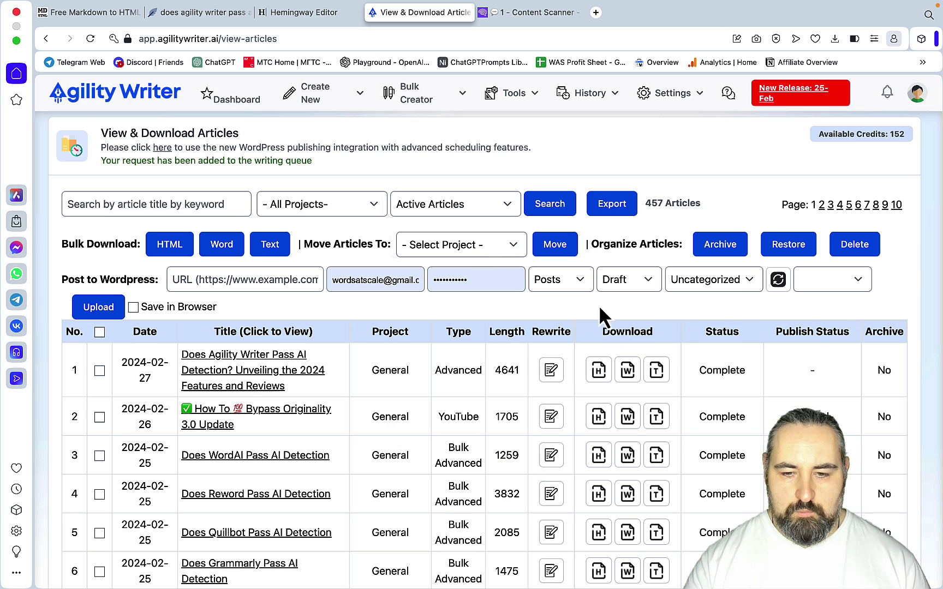
# Copy the latest Agility Writer article and paste it into the NeuronWriter editor.
pyautogui.click(280, 369)
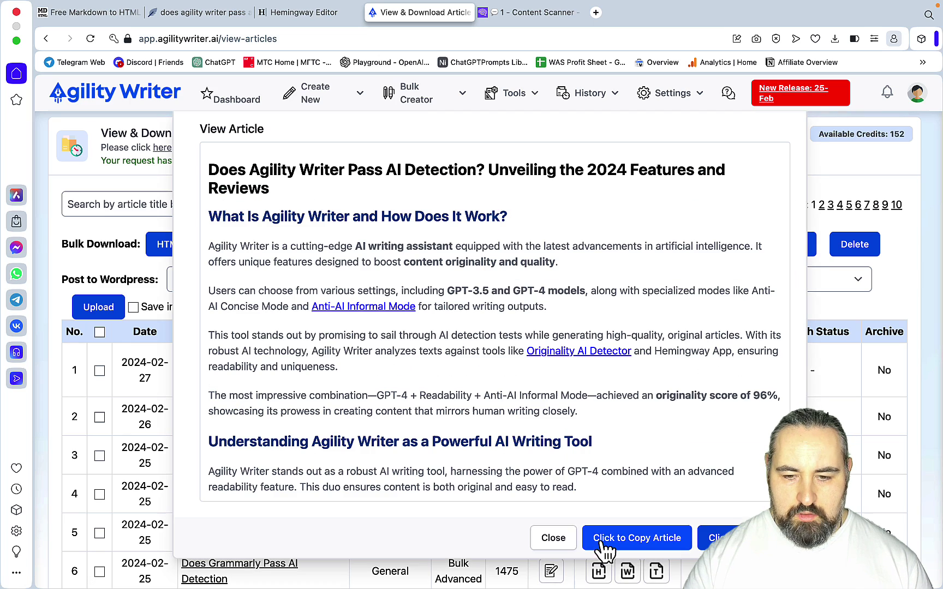
pyautogui.click(616, 539)
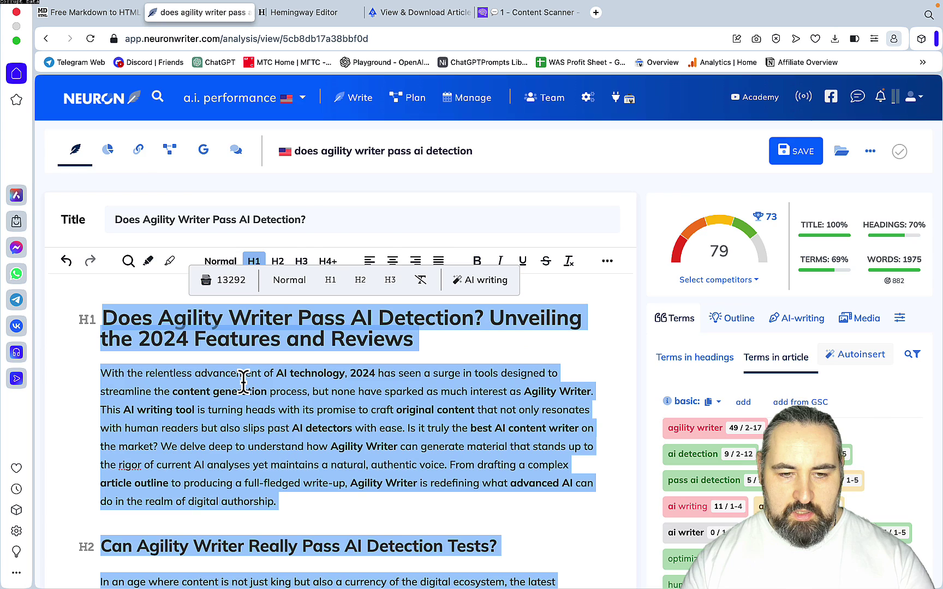
pyautogui.press('super+v')
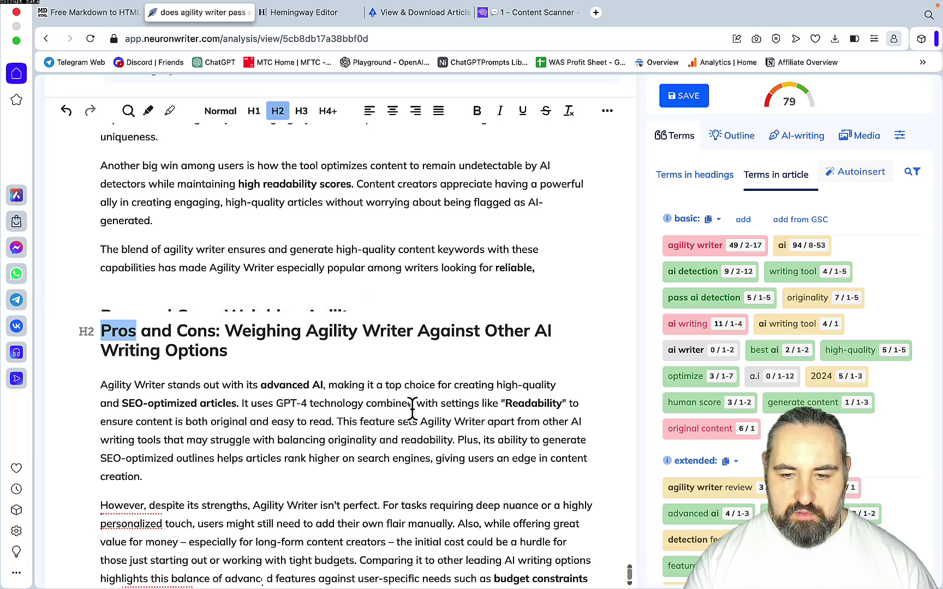
pyautogui.scroll(10, 412, 408)
pyautogui.scroll(15, 412, 408)
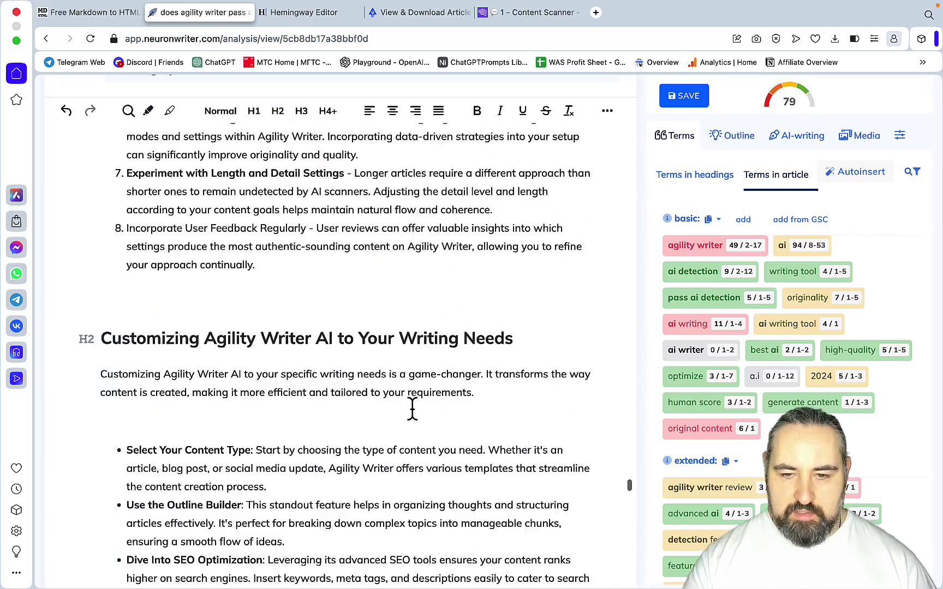
pyautogui.scroll(15, 412, 408)
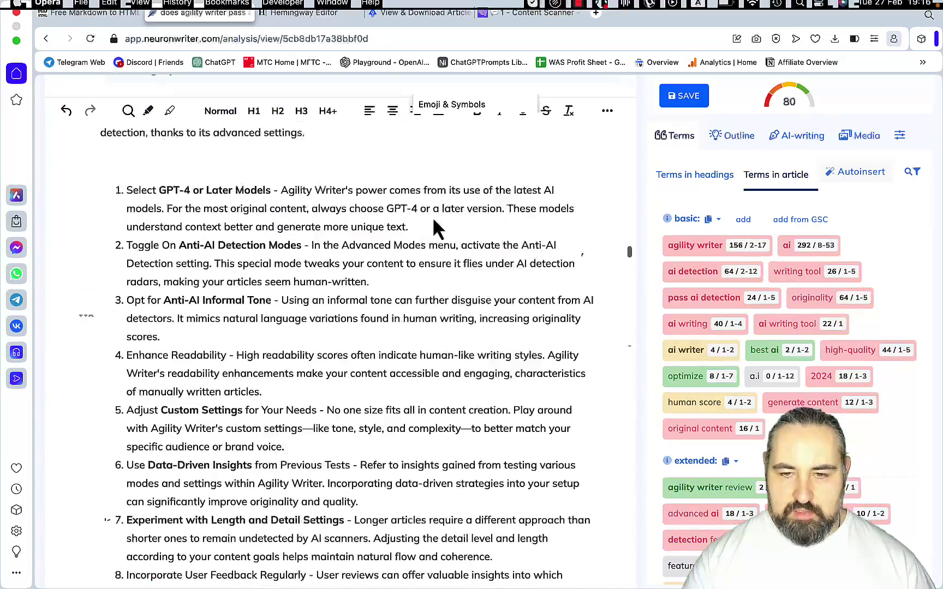
# Review the pasted article in NeuronWriter, scored 80, then return to Agility Writer's article view.
pyautogui.rightClick(411, 415)
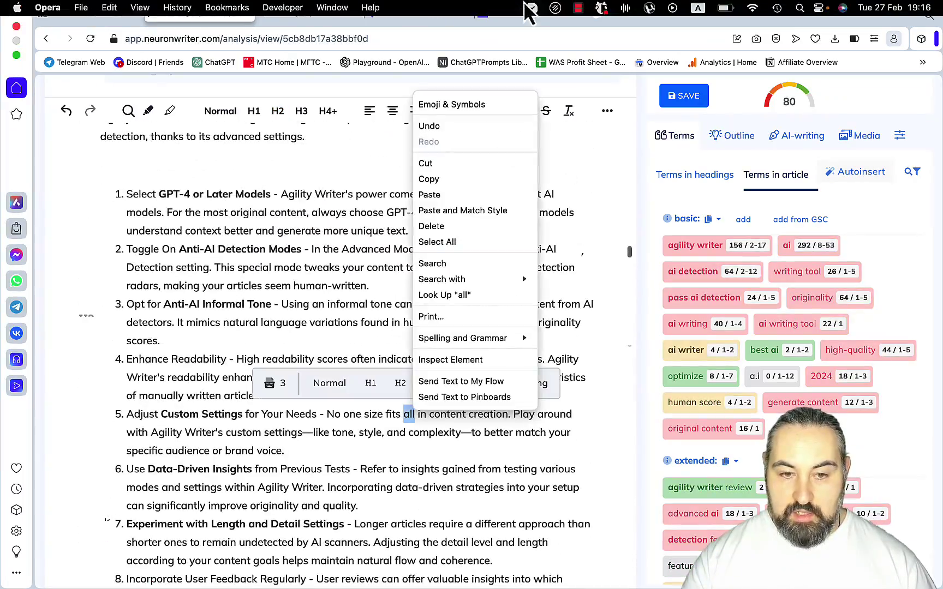
pyautogui.click(297, 264)
pyautogui.scroll(-10, 298, 265)
pyautogui.scroll(20, 297, 265)
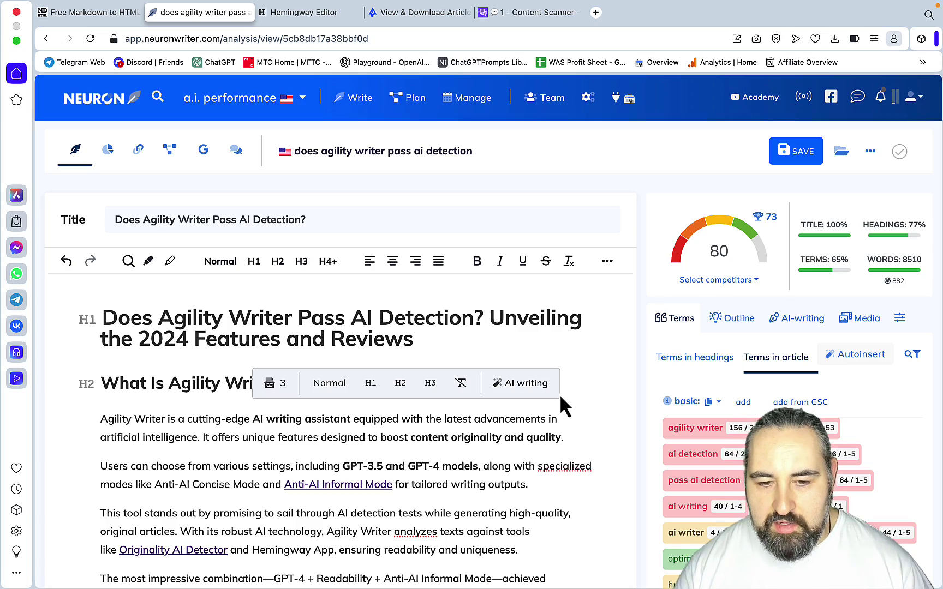
pyautogui.scroll(-5, 560, 397)
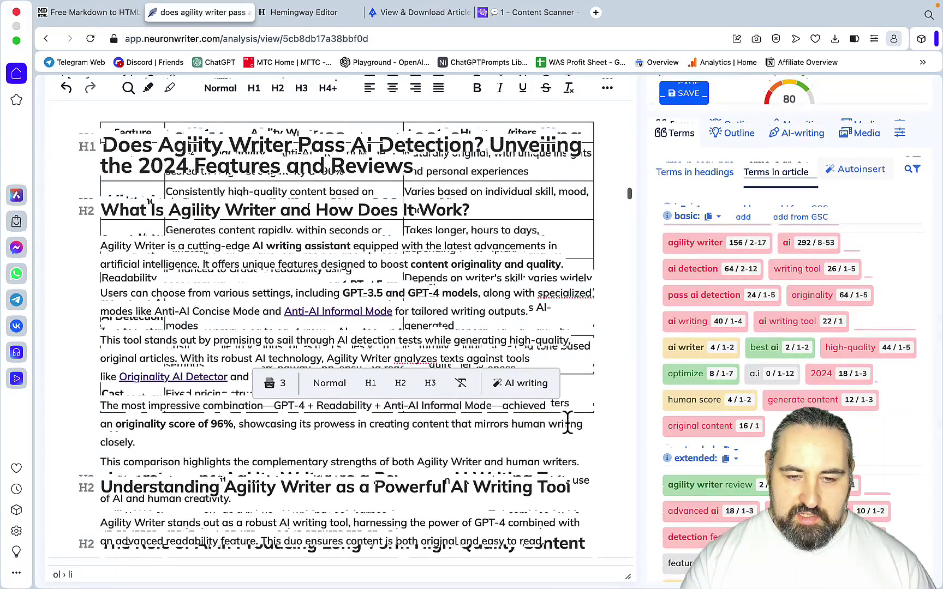
pyautogui.scroll(-10, 596, 319)
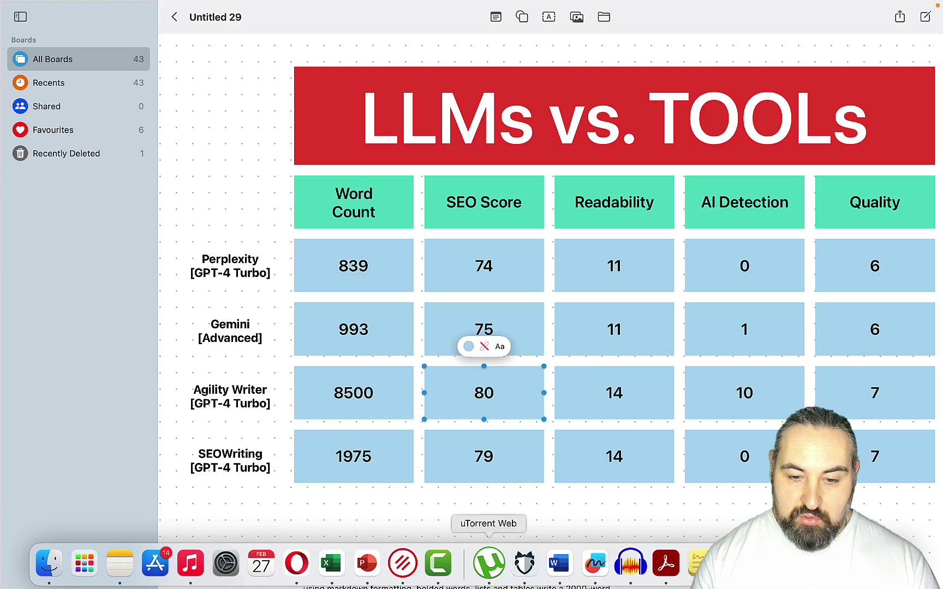
pyautogui.click(296, 582)
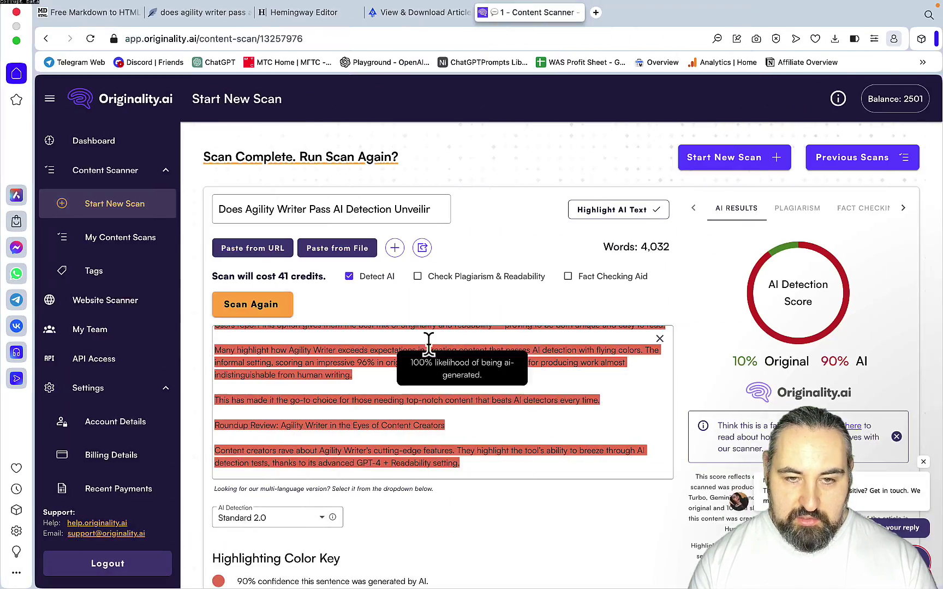
pyautogui.hotkey('ctrl', 'shift', 'Tab')
pyautogui.scroll(-3, 715, 317)
# Read through the whole Agility Writer article and select its closing Pros and Cons section.
pyautogui.scroll(-3, 712, 305)
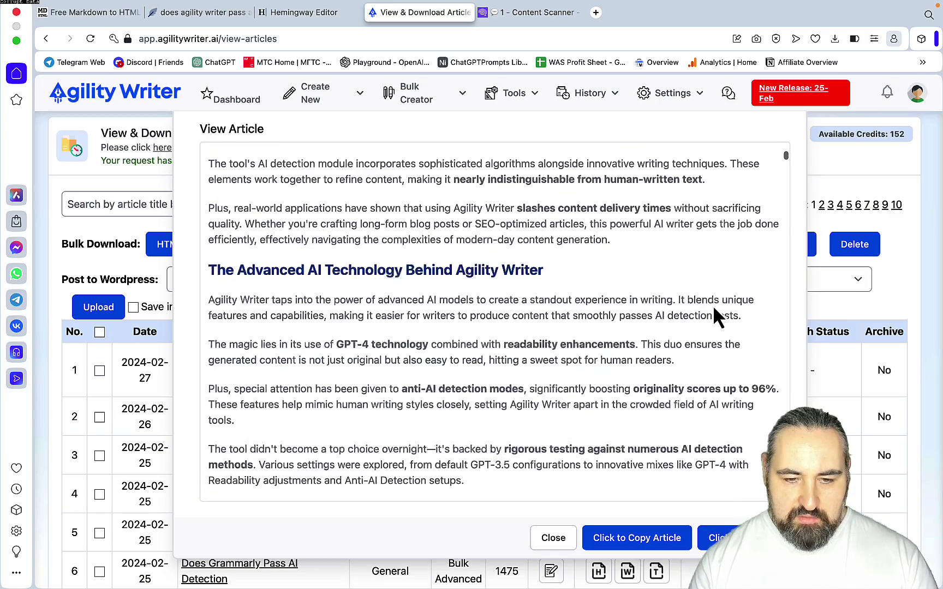
pyautogui.scroll(-5, 712, 304)
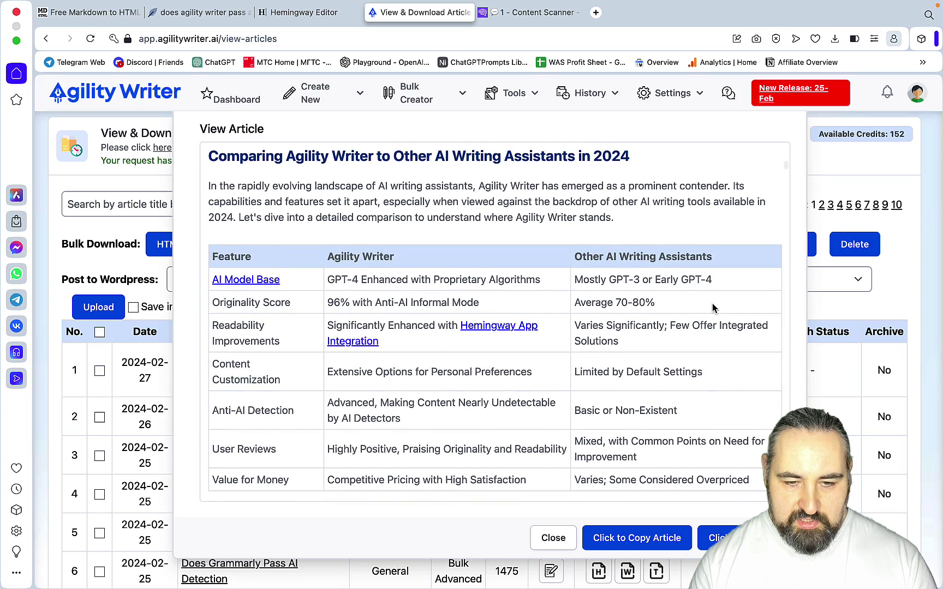
pyautogui.scroll(-8, 713, 303)
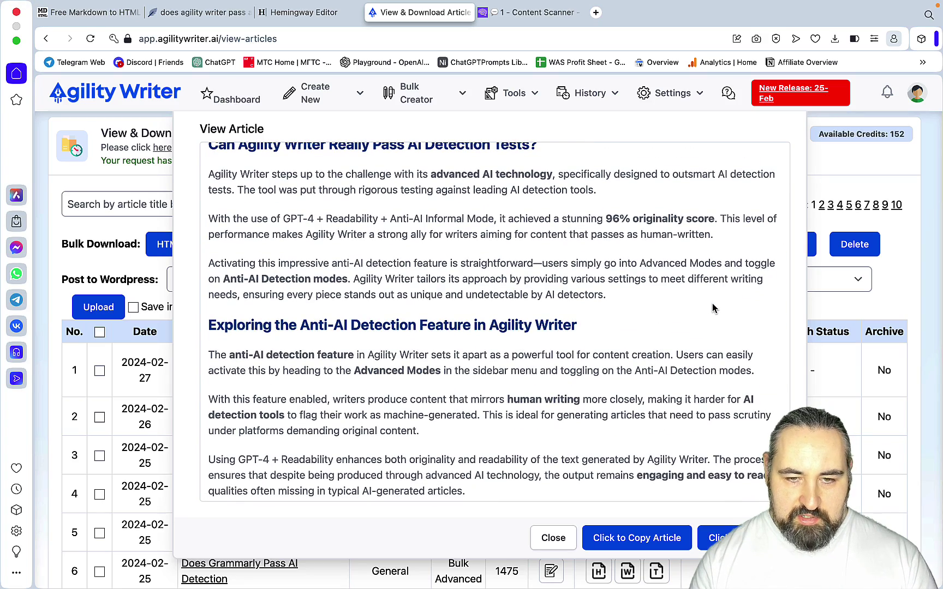
pyautogui.scroll(-3, 712, 308)
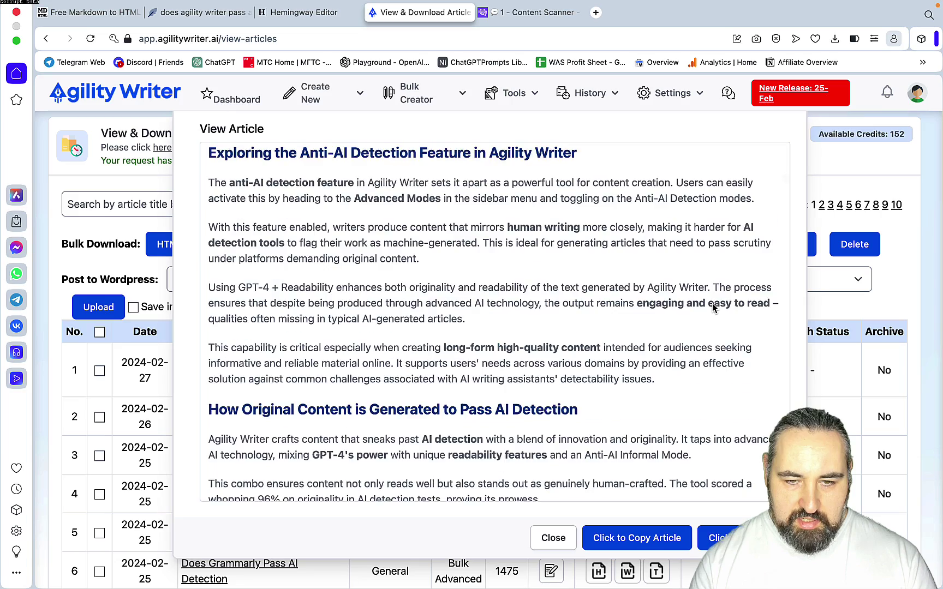
pyautogui.scroll(-3, 712, 308)
pyautogui.scroll(-15, 712, 309)
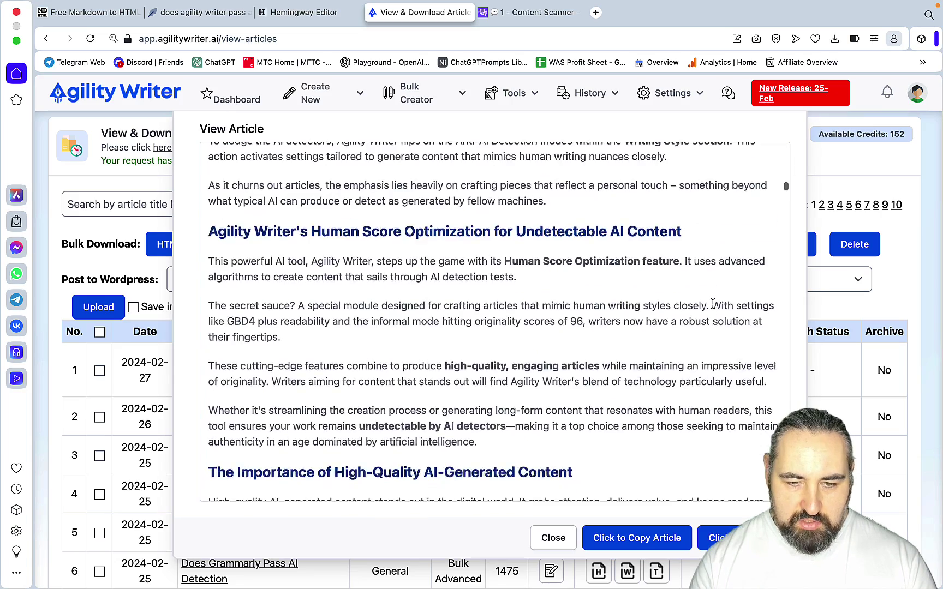
pyautogui.scroll(-10, 713, 308)
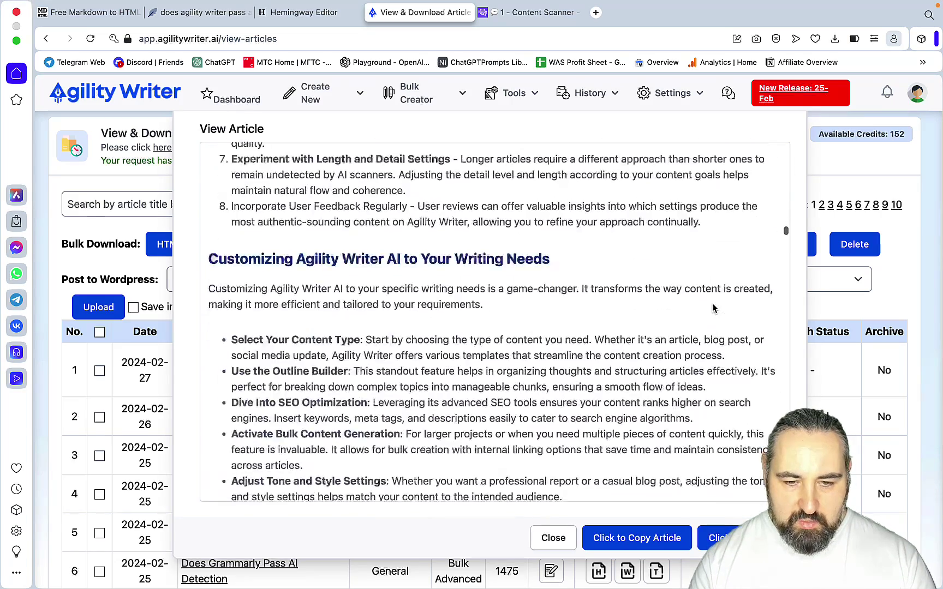
pyautogui.scroll(-9, 713, 308)
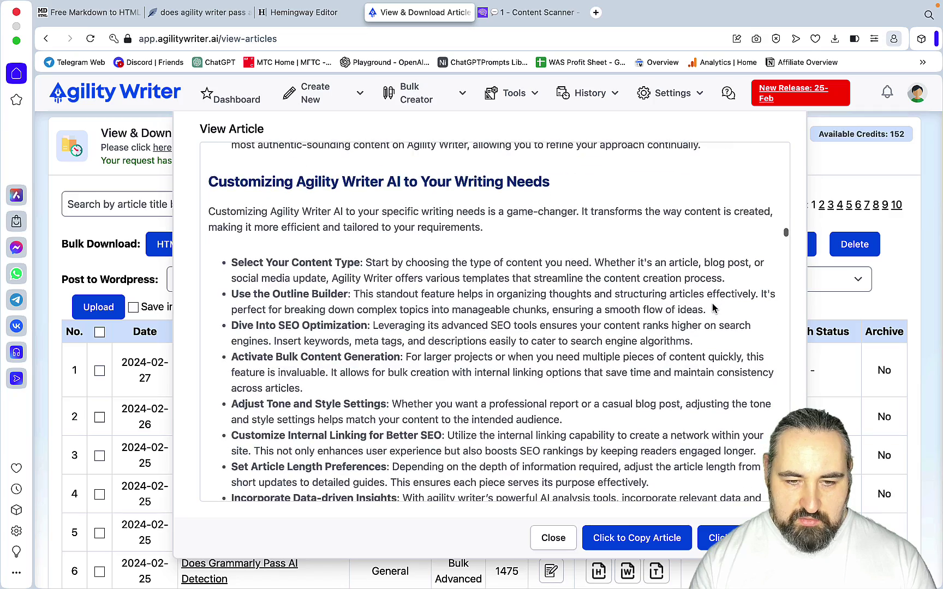
pyautogui.scroll(-6, 713, 306)
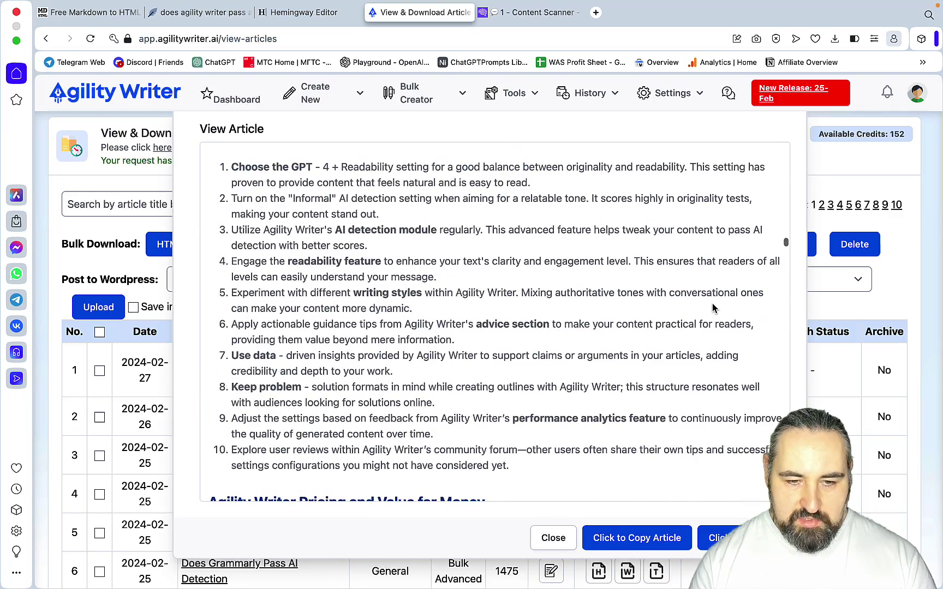
pyautogui.scroll(-10, 712, 308)
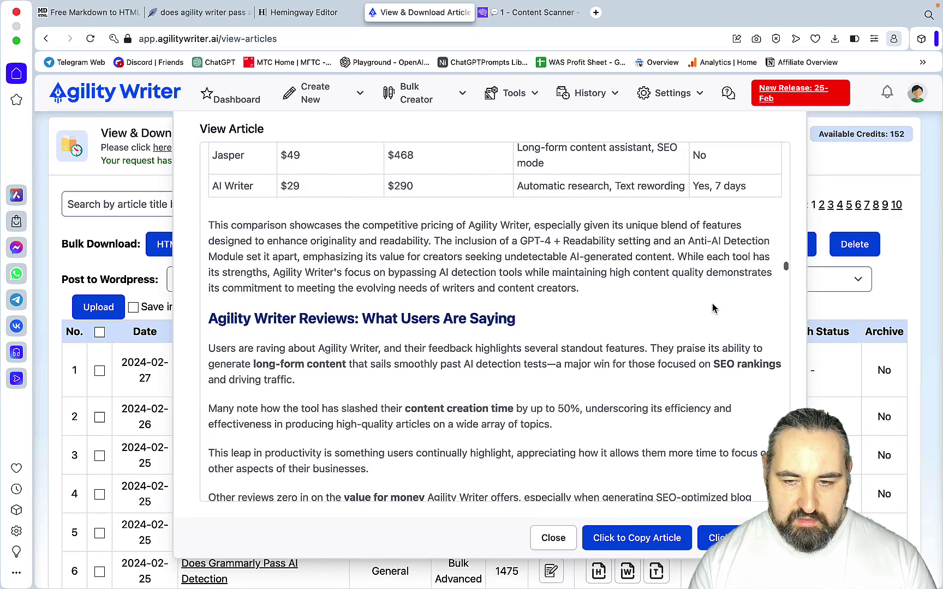
pyautogui.scroll(-8, 712, 304)
pyautogui.rightClick(527, 375)
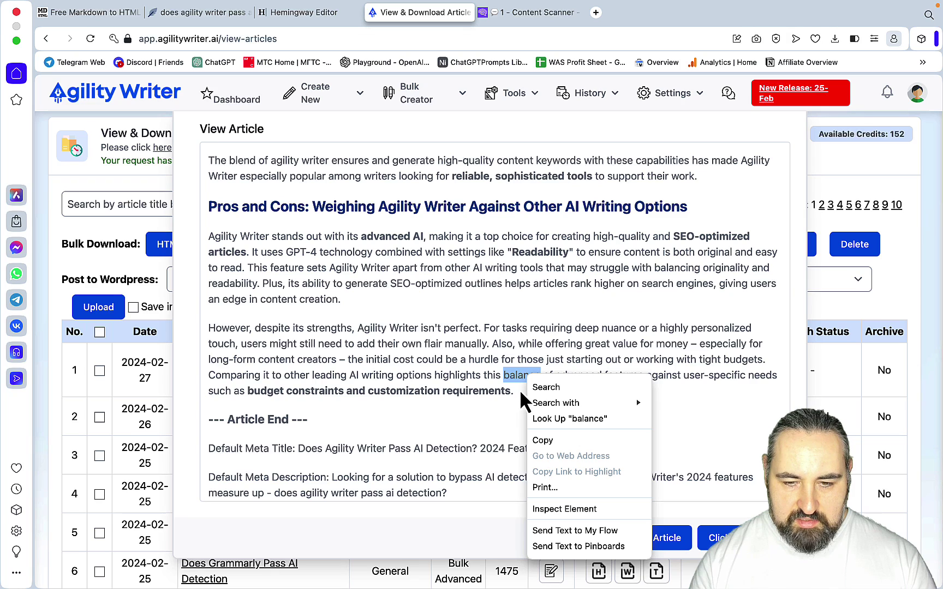
pyautogui.moveTo(520, 390); pyautogui.dragTo(382, 209)
pyautogui.hotkey('ctrl', 'Tab')
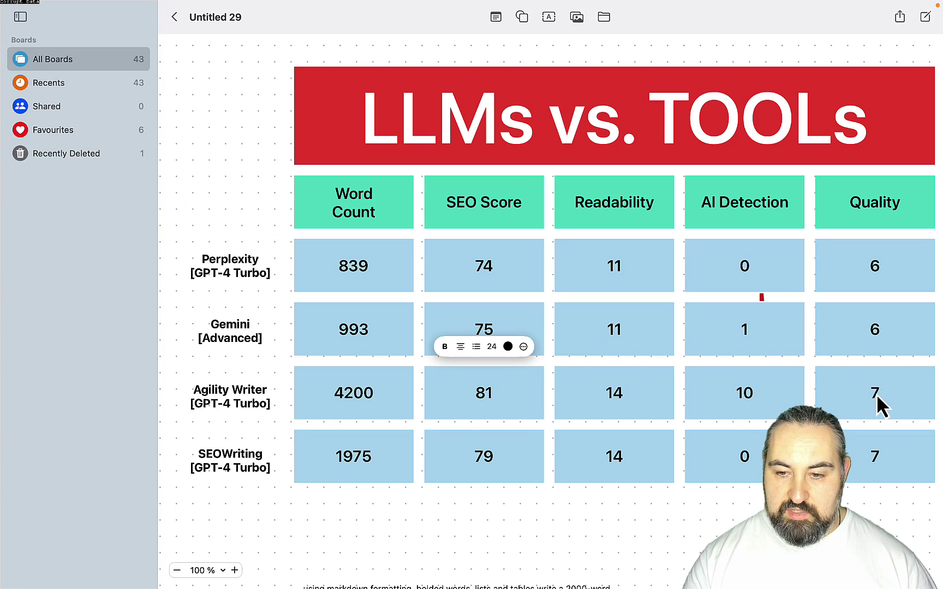
# Change the Agility Writer Quality cell from 7 to 8.
pyautogui.doubleClick(876, 394)
pyautogui.press('BackSpace')
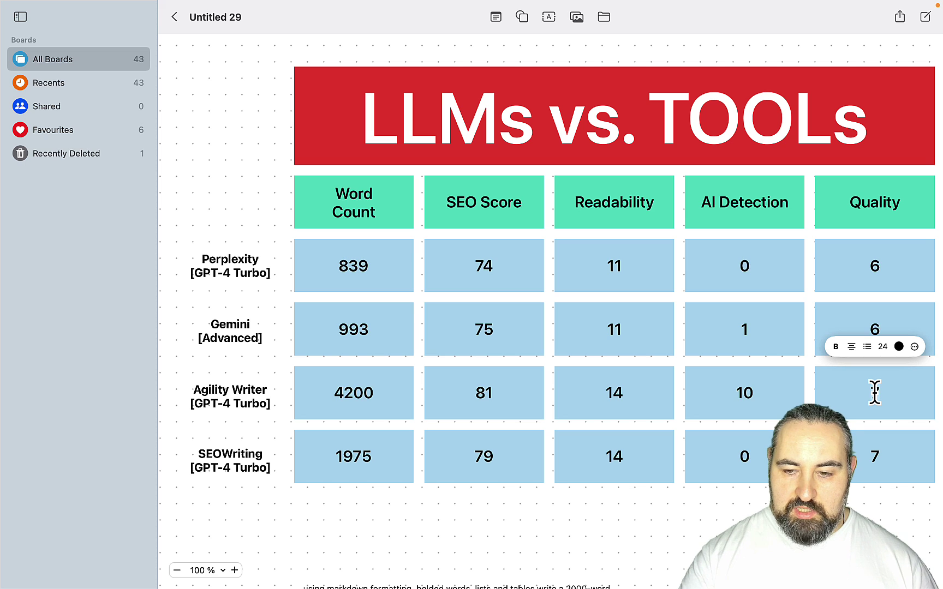
pyautogui.write('8')
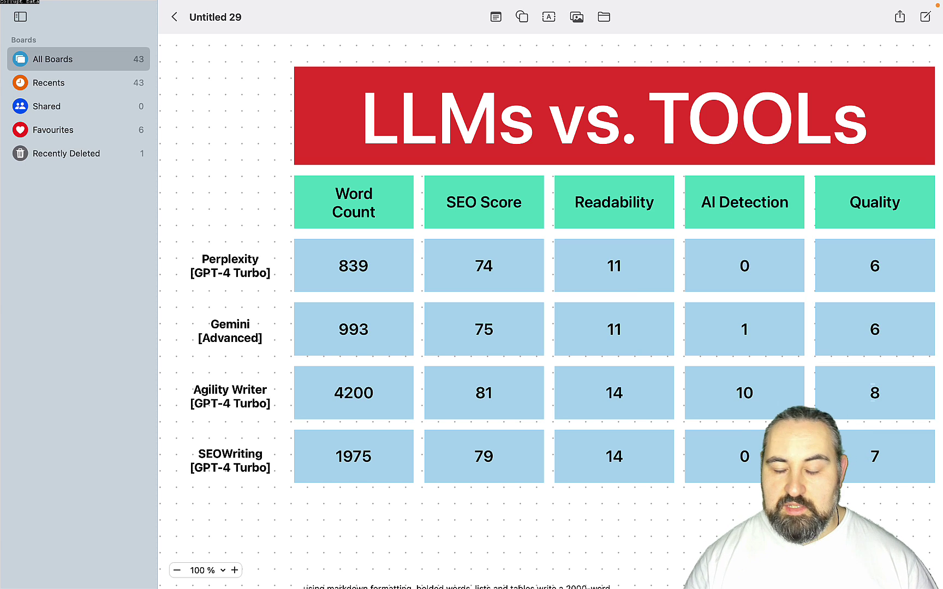